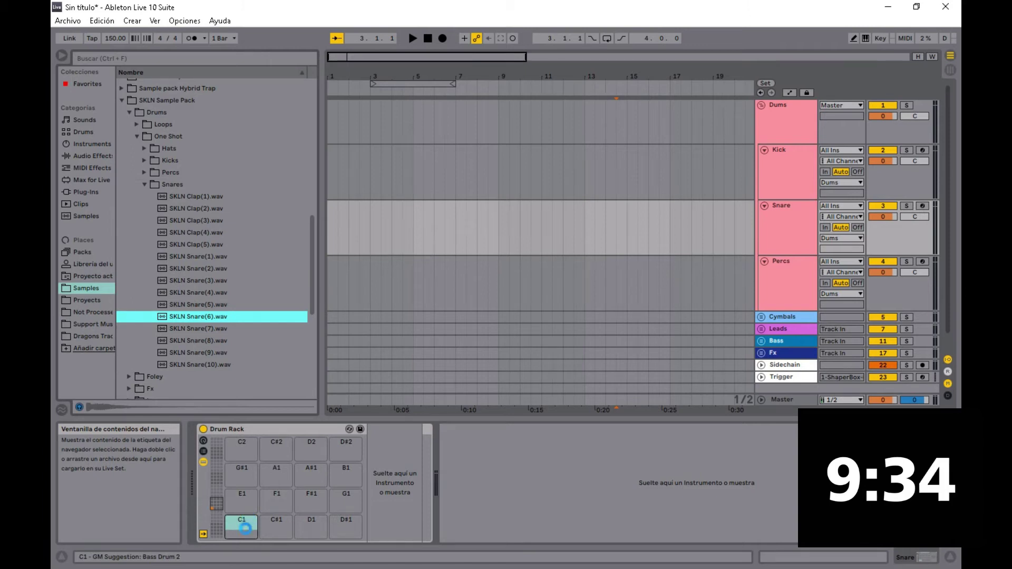
# Load SKLN Snare(6) onto the Snare track's C1 drum pad, transpose it to -1 st and audition the sound
pyautogui.click(240, 535)
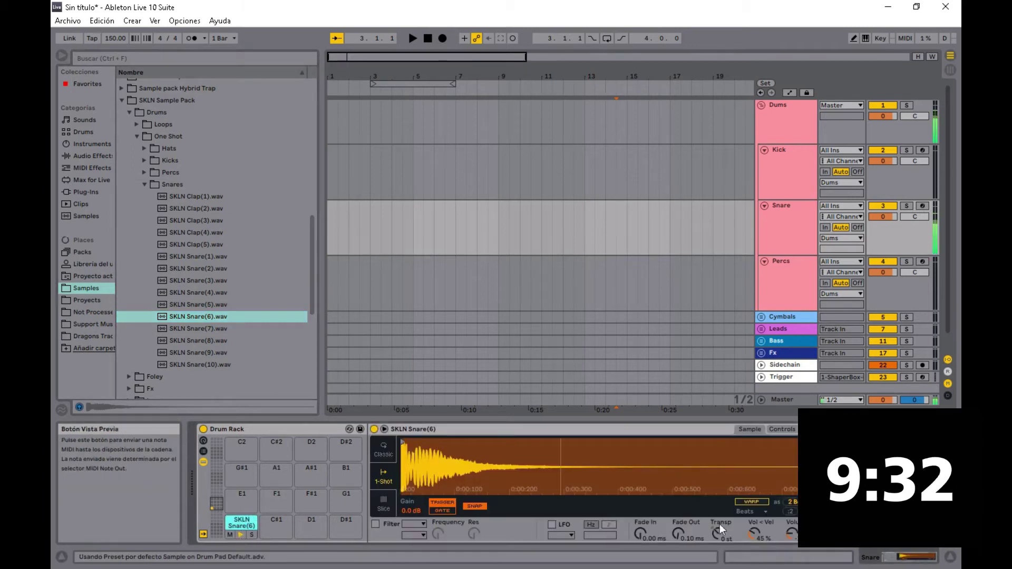
pyautogui.click(240, 536)
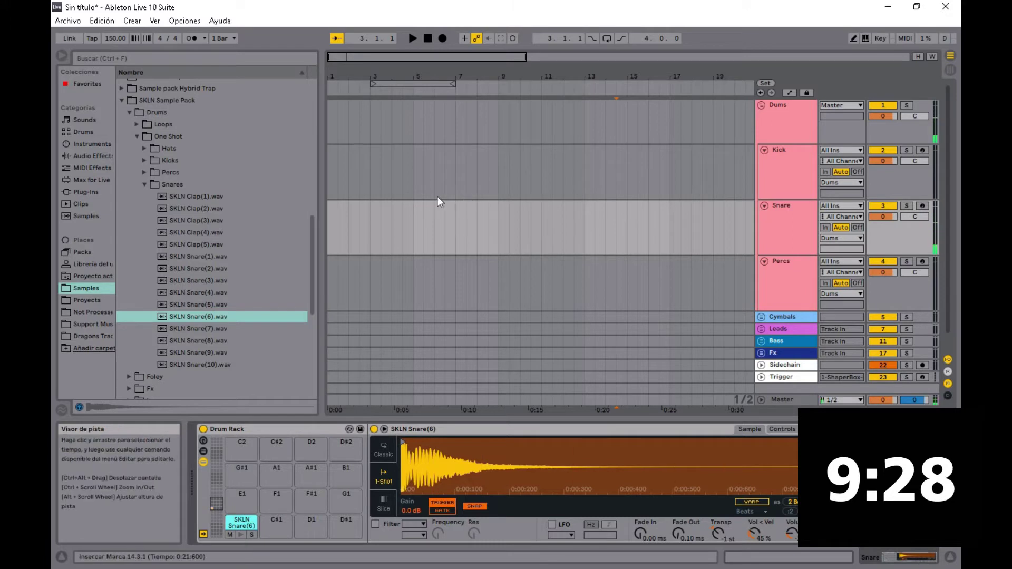
# Create a four-bar MIDI clip from bar 1 on the Kick track with one kick note at the start of each bar
pyautogui.moveTo(410, 176); pyautogui.dragTo(277, 185)
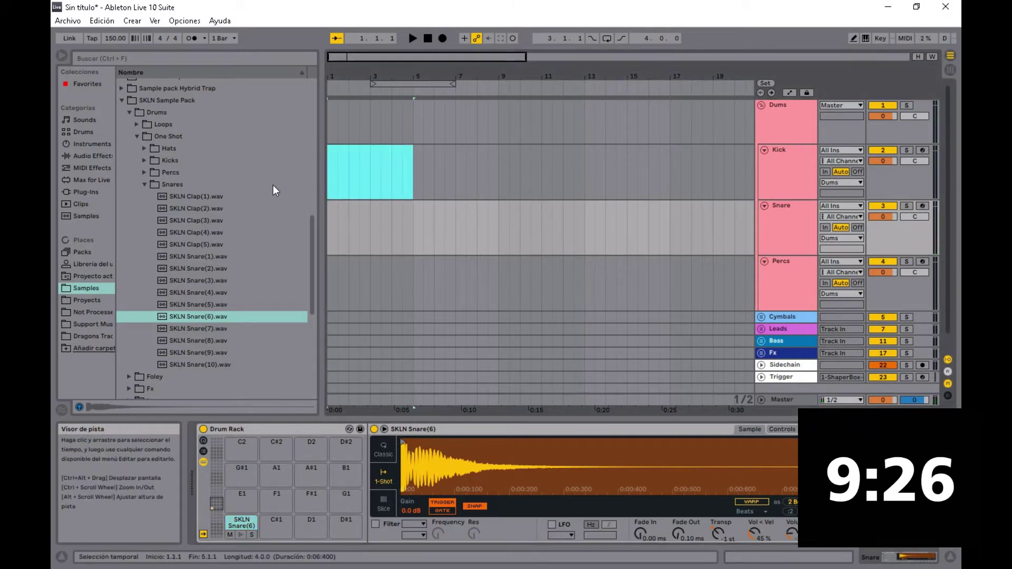
pyautogui.hotkey('ctrl', 'shift', 'm')
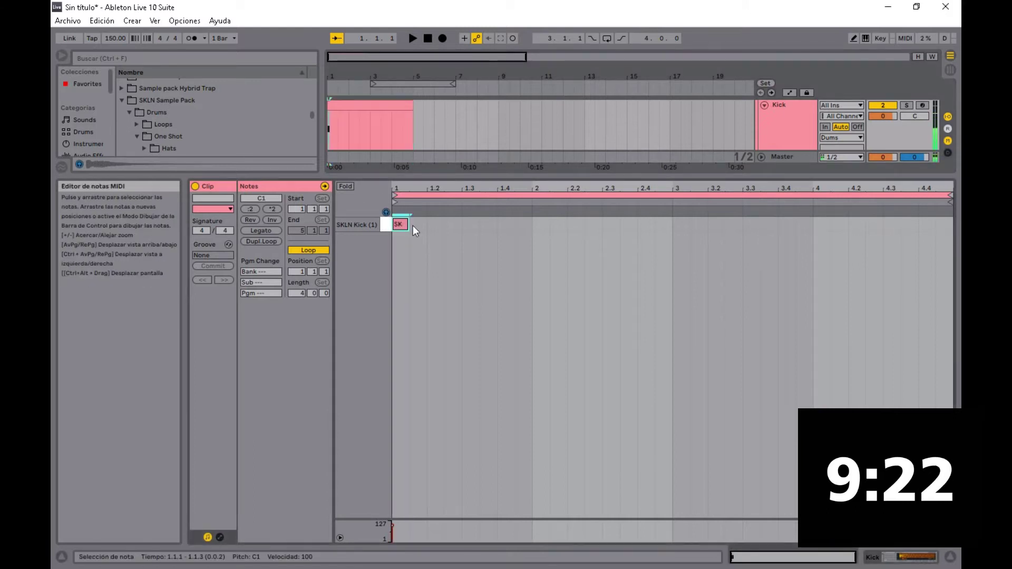
pyautogui.doubleClick(413, 225)
pyautogui.moveTo(420, 232); pyautogui.dragTo(561, 226)
pyautogui.moveTo(394, 244); pyautogui.dragTo(670, 205)
pyautogui.hotkey('ctrl', 'd')
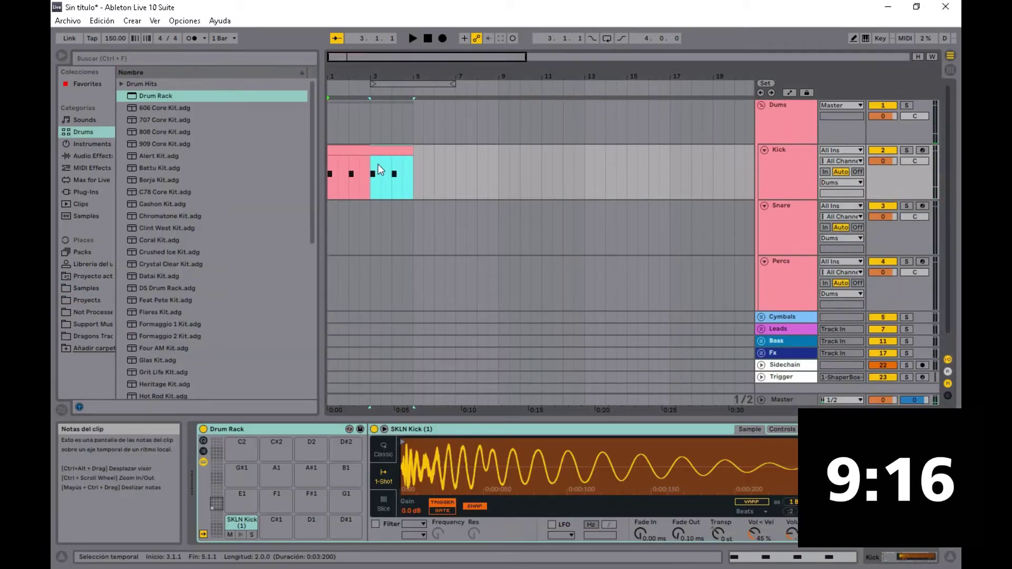
# Duplicate the kick clip until it fills bars 1 to 17 and set the arrangement loop to the same 16 bars
pyautogui.hotkey('ctrl', 'd')
pyautogui.hotkey('ctrl', 'd')
pyautogui.hotkey('ctrl', 'd')
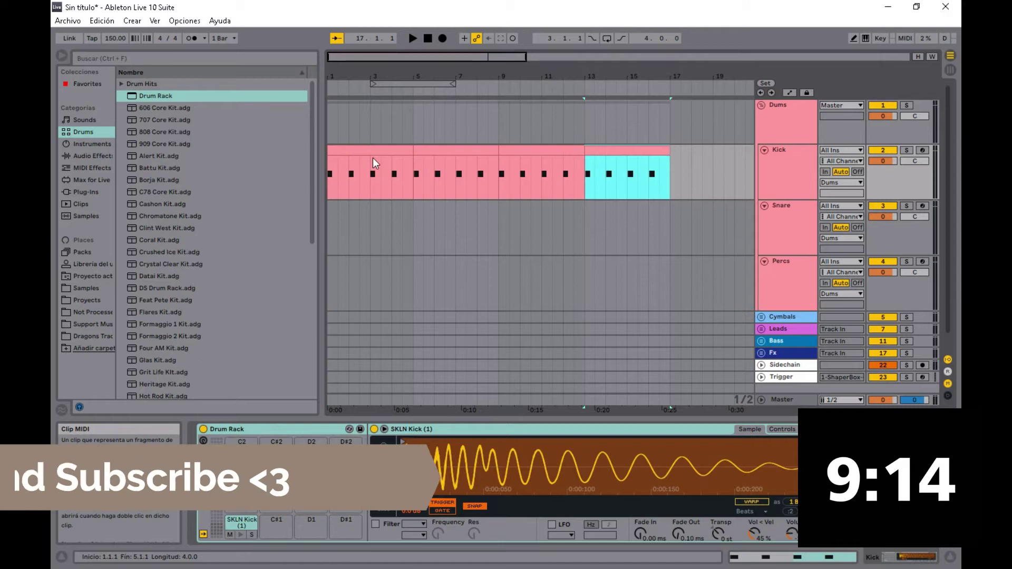
pyautogui.moveTo(383, 78); pyautogui.dragTo(182, 88)
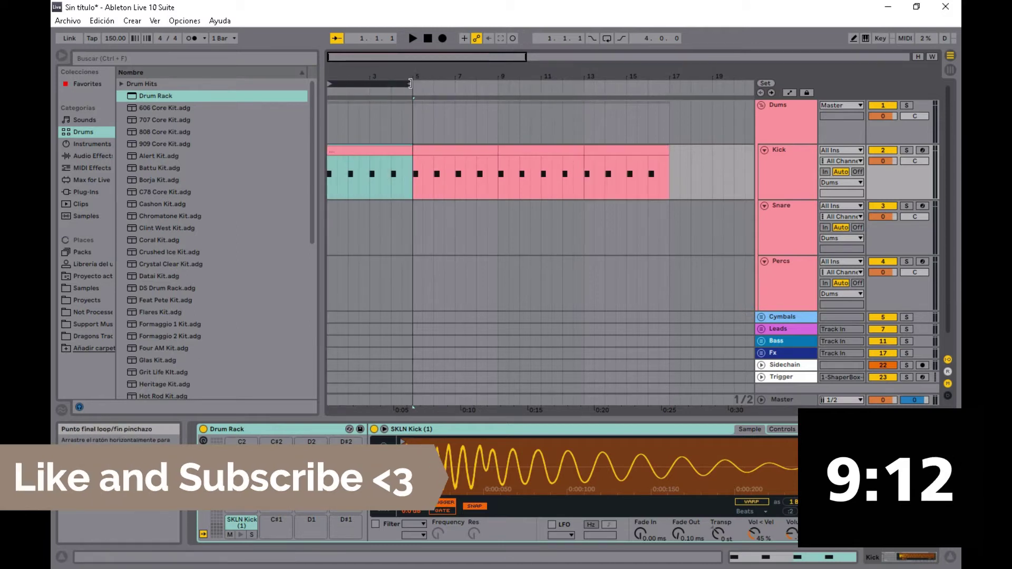
pyautogui.moveTo(413, 81); pyautogui.dragTo(669, 81)
# Consolidate the four kick clips into one 16-bar clip and copy it onto the Snare track
pyautogui.click(538, 150)
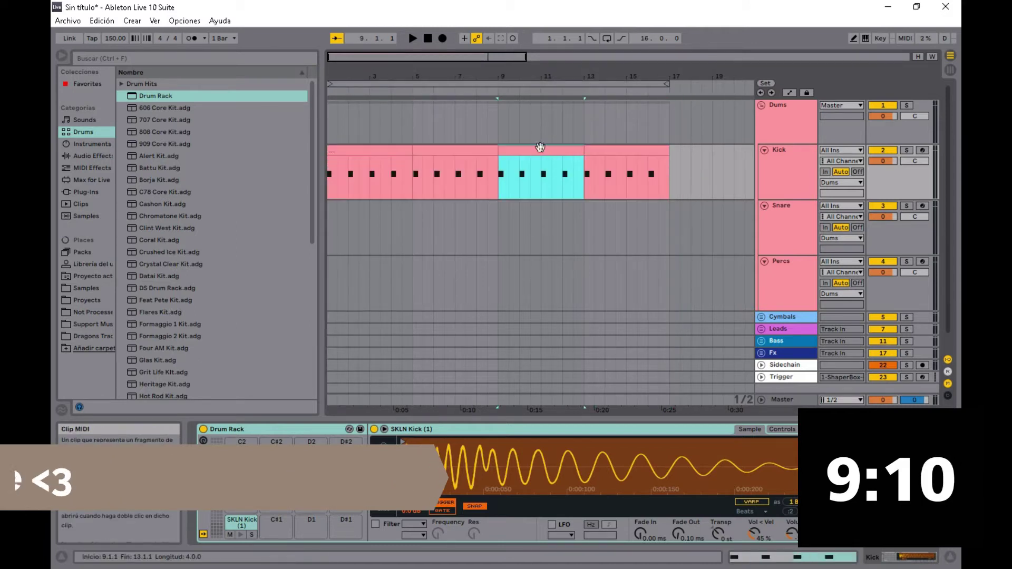
pyautogui.click(369, 150)
pyautogui.keyDown('shift'); pyautogui.click(602, 150); pyautogui.keyUp('shift')
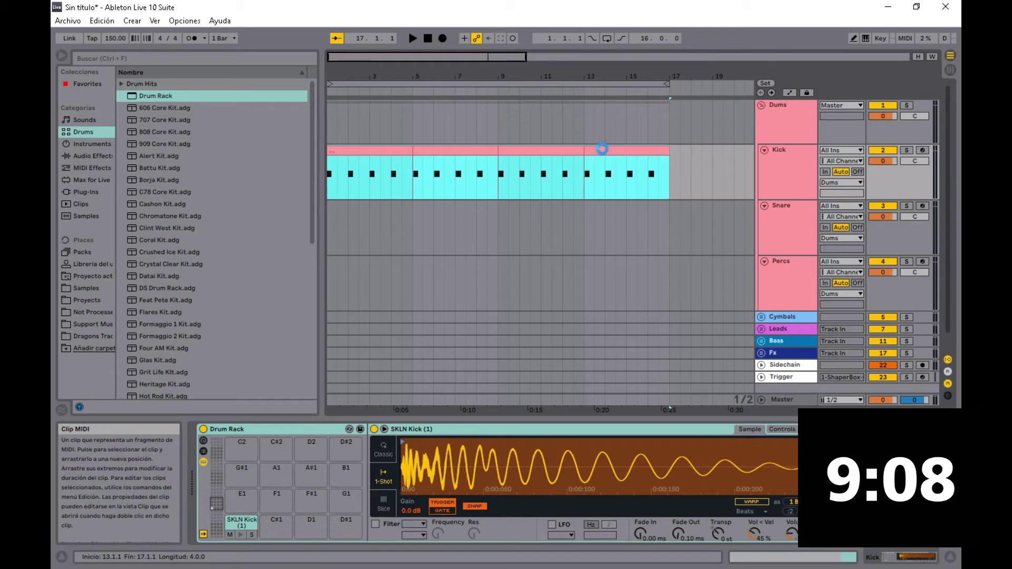
pyautogui.moveTo(586, 150); pyautogui.dragTo(583, 207)
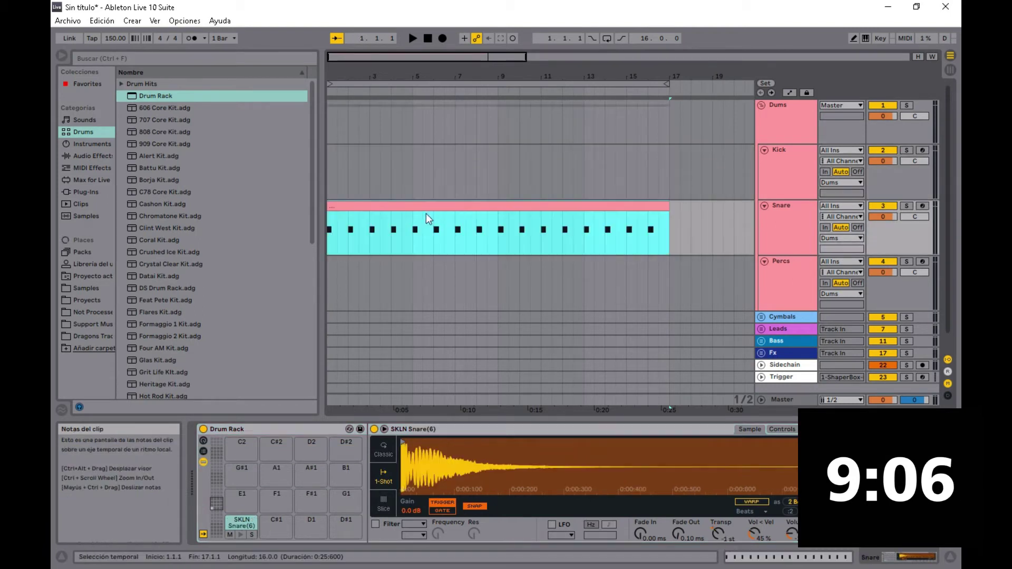
pyautogui.hotkey('ctrl', 'z')
pyautogui.moveTo(417, 150); pyautogui.dragTo(415, 227)
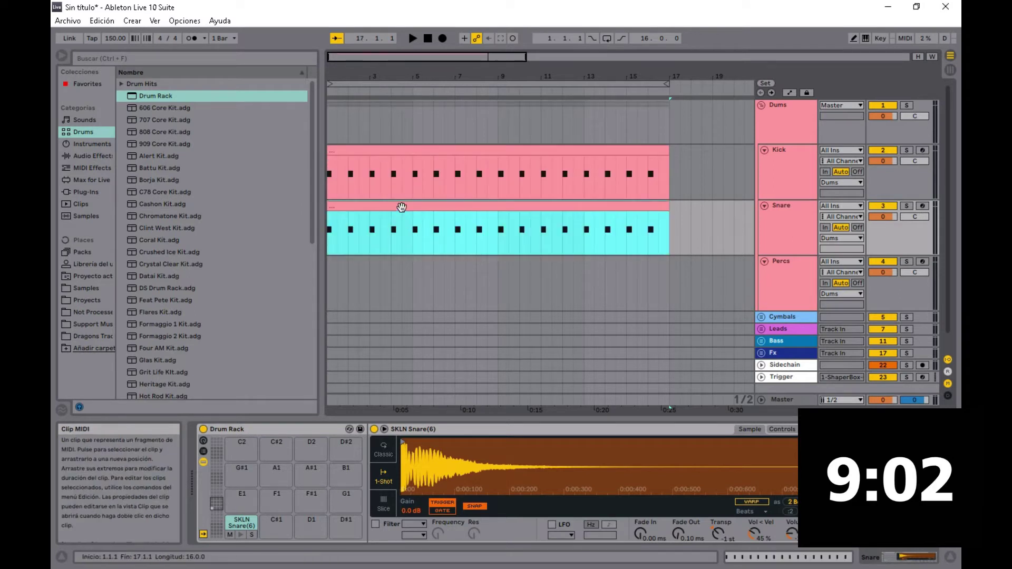
# Shift all notes of the snare clip to beat 3 of each bar and play the kick and snare from bar 1
pyautogui.doubleClick(402, 207)
pyautogui.moveTo(404, 245); pyautogui.dragTo(417, 225)
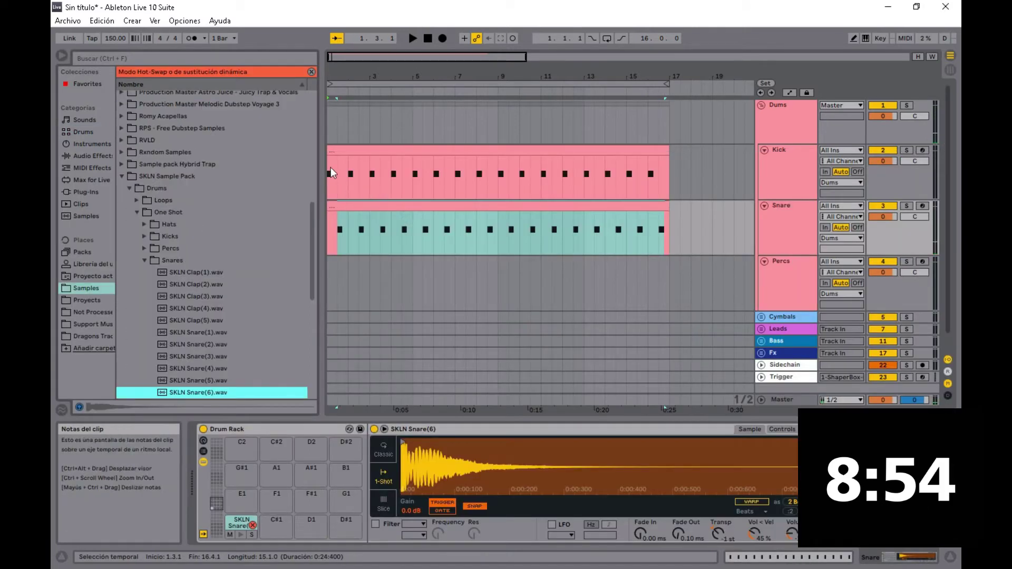
pyautogui.click(331, 172)
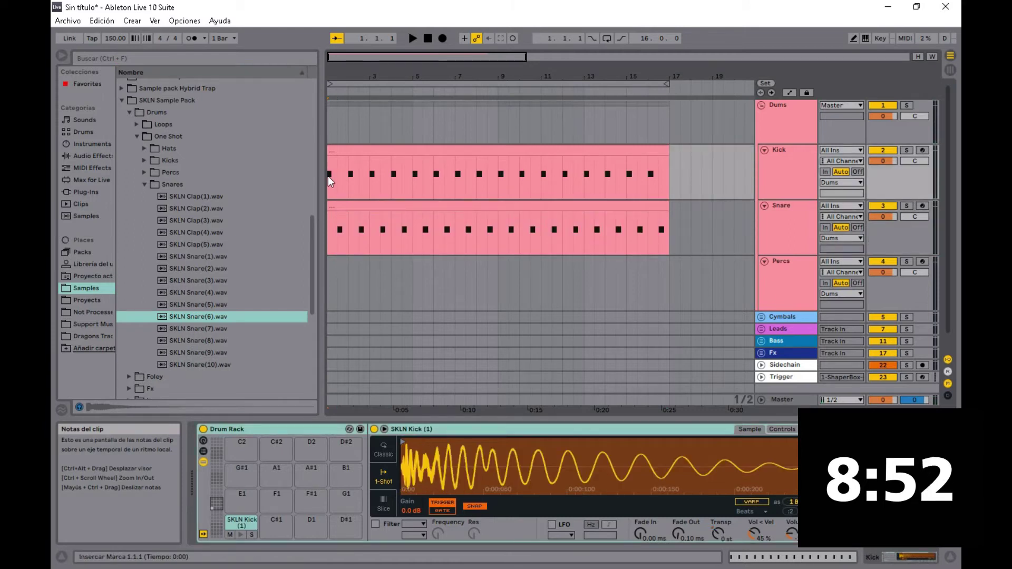
pyautogui.press('space')
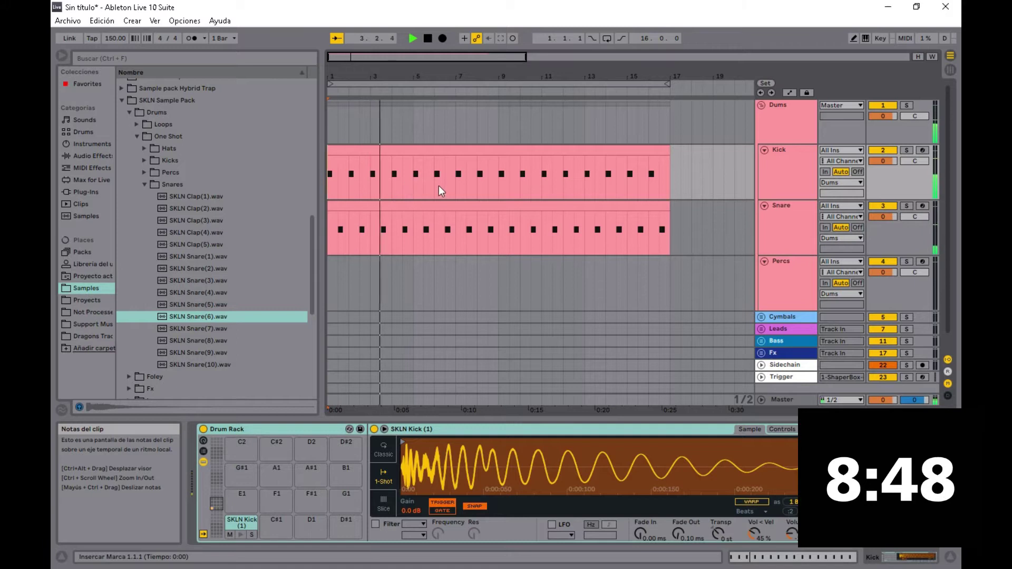
pyautogui.press('space')
# Load samples SKLN Ride (1) to (8) onto the Drum Rack pads of the Hats track inside the Cymbals group, starting at C1
pyautogui.scroll(-1, 615, 219)
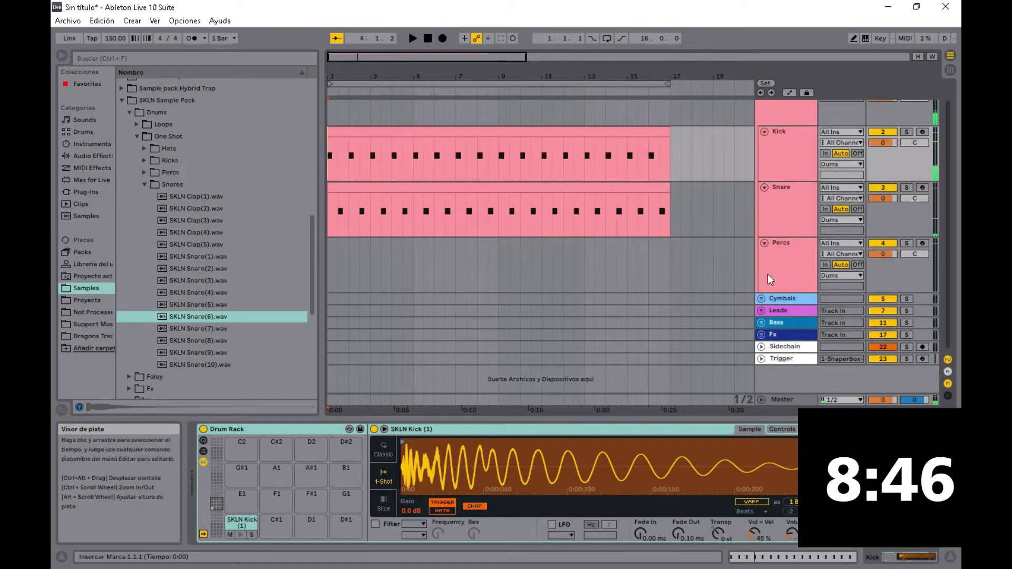
pyautogui.click(761, 299)
pyautogui.scroll(-2, 764, 298)
pyautogui.click(773, 296)
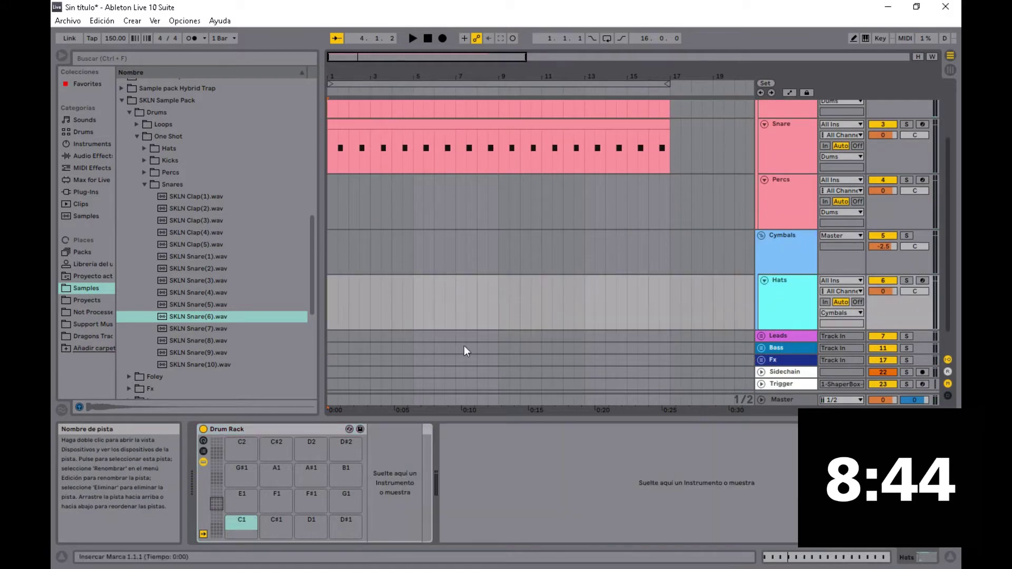
pyautogui.click(166, 150)
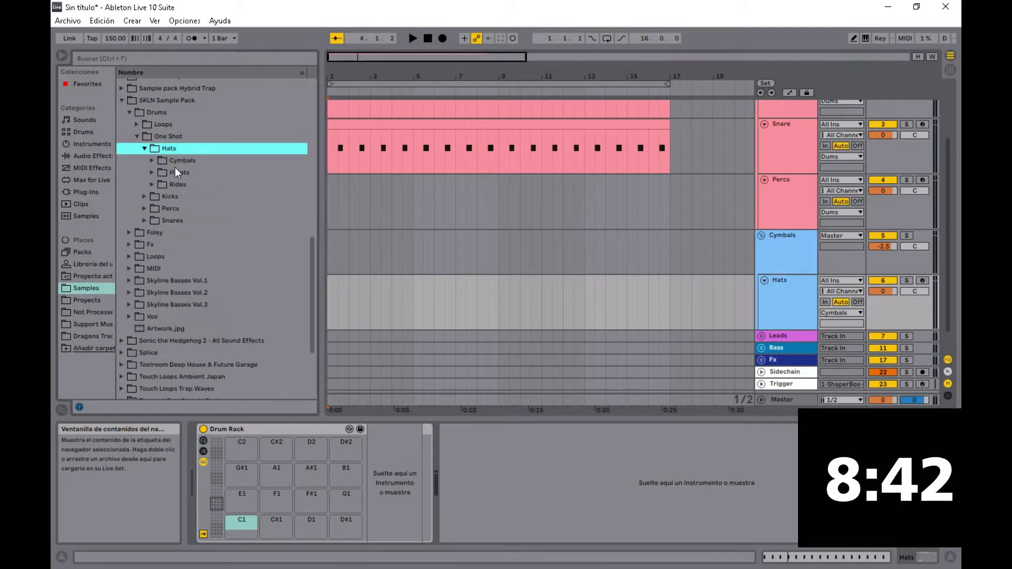
pyautogui.doubleClick(177, 182)
pyautogui.click(159, 197)
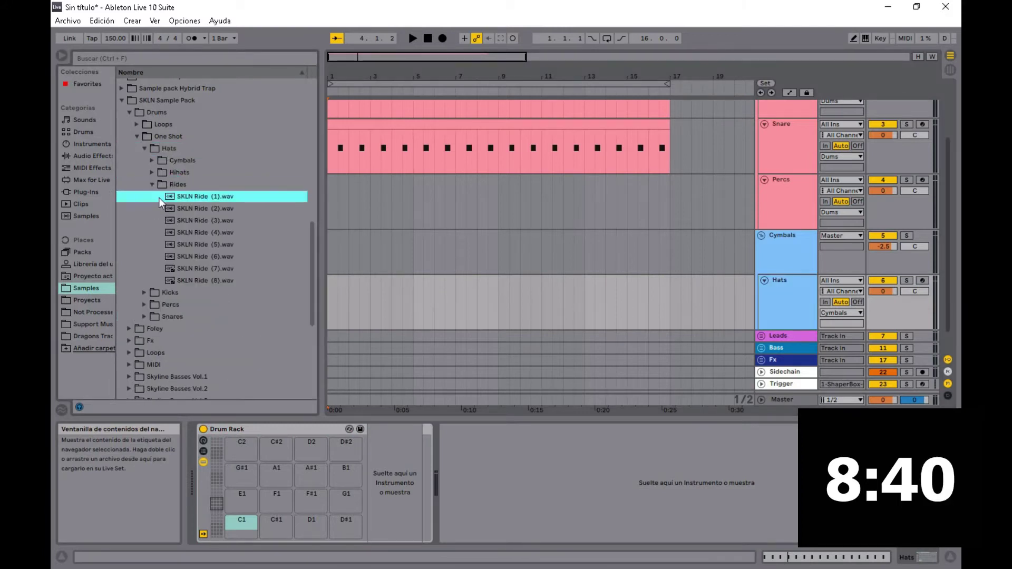
pyautogui.keyDown('shift'); pyautogui.click(225, 282); pyautogui.keyUp('shift')
pyautogui.moveTo(196, 192); pyautogui.dragTo(249, 530)
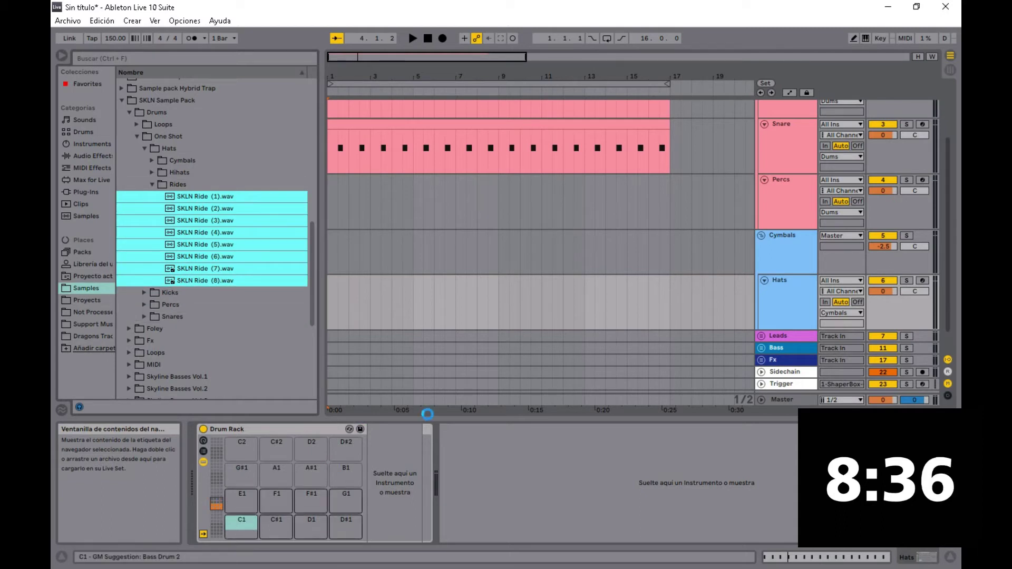
# Create a four-bar MIDI clip on the Hats track and enter SKLN Ride (1) notes at 1, 2.3, 3.3 and 4.3
pyautogui.moveTo(414, 153); pyautogui.dragTo(358, 283)
pyautogui.doubleClick(358, 283)
pyautogui.click(487, 382)
pyautogui.click(474, 330)
pyautogui.press('space')
# Add a one-beat SKLN Ride (8) note at bar 1 and duplicate it onto every beat of the four-bar clip
pyautogui.moveTo(474, 329); pyautogui.dragTo(438, 232)
pyautogui.press('space')
pyautogui.hotkey('ctrl', 'd')
pyautogui.hotkey('ctrl', 'd')
pyautogui.hotkey('ctrl', 'd')
pyautogui.hotkey('ctrl', 'd')
pyautogui.hotkey('ctrl', 'd')
pyautogui.hotkey('ctrl', 'd')
pyautogui.hotkey('ctrl', 'd')
pyautogui.hotkey('ctrl', 'd')
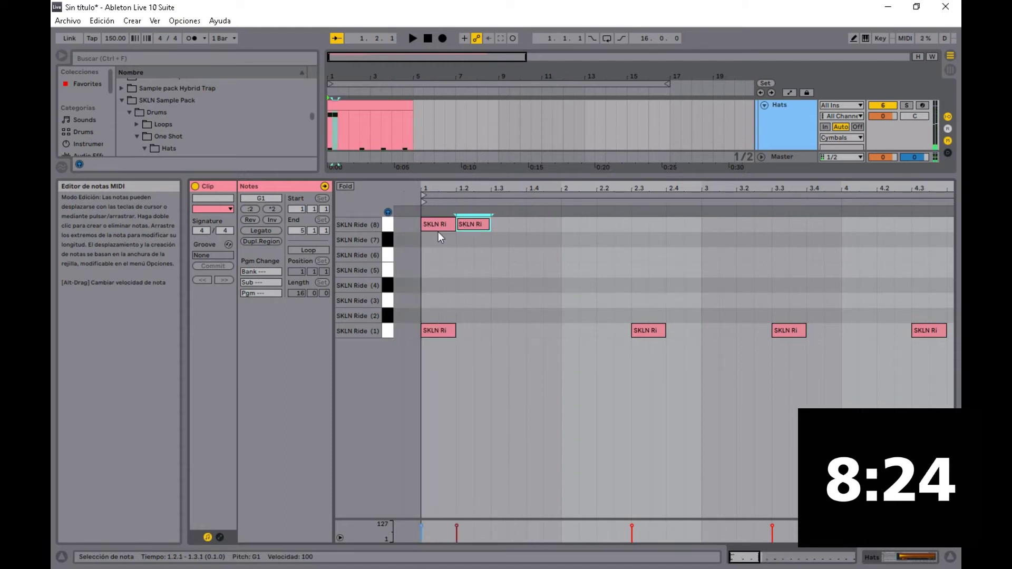
pyautogui.hotkey('ctrl', 'd')
pyautogui.hotkey('ctrl', 'd')
pyautogui.hotkey('ctrl', 'd')
pyautogui.hotkey('ctrl', 'd')
pyautogui.hotkey('ctrl', 'd')
pyautogui.hotkey('ctrl', 'd')
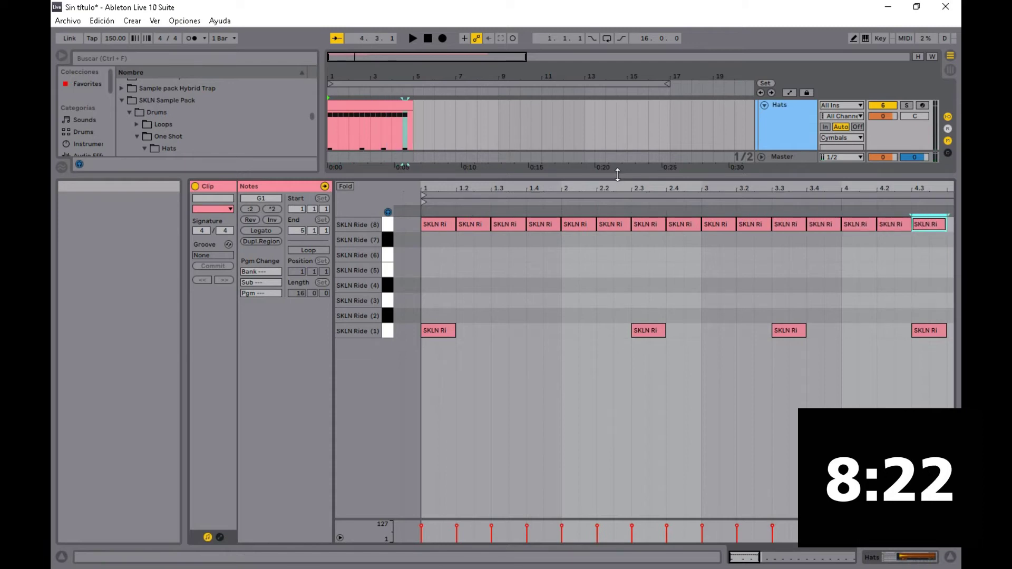
pyautogui.moveTo(663, 181)
pyautogui.mouseDown()
pyautogui.moveTo(654, 180)
pyautogui.moveTo(668, 174)
pyautogui.mouseUp()
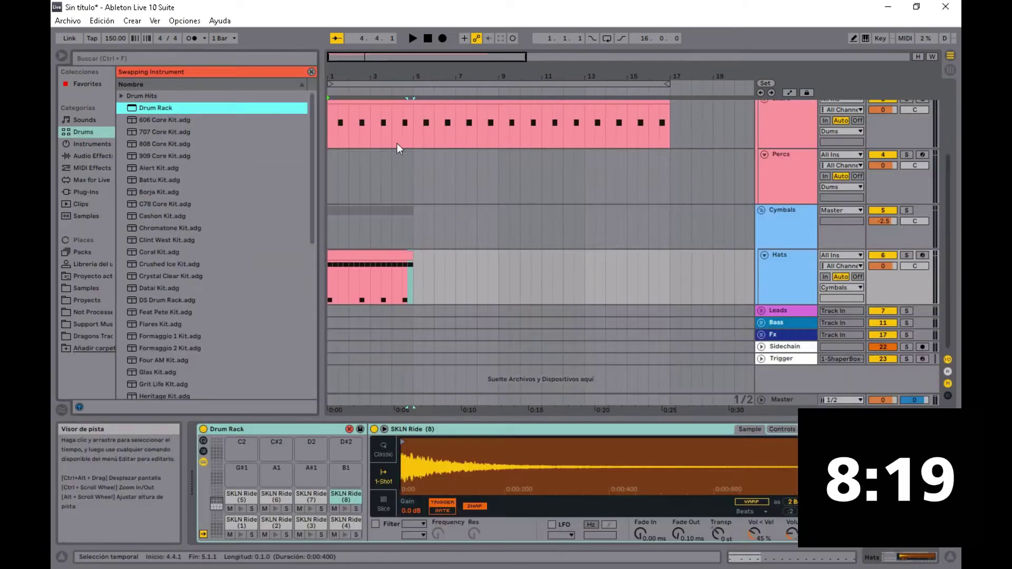
# Reopen the Hats clip's notes and play the ride pattern from bar 1
pyautogui.click(374, 257)
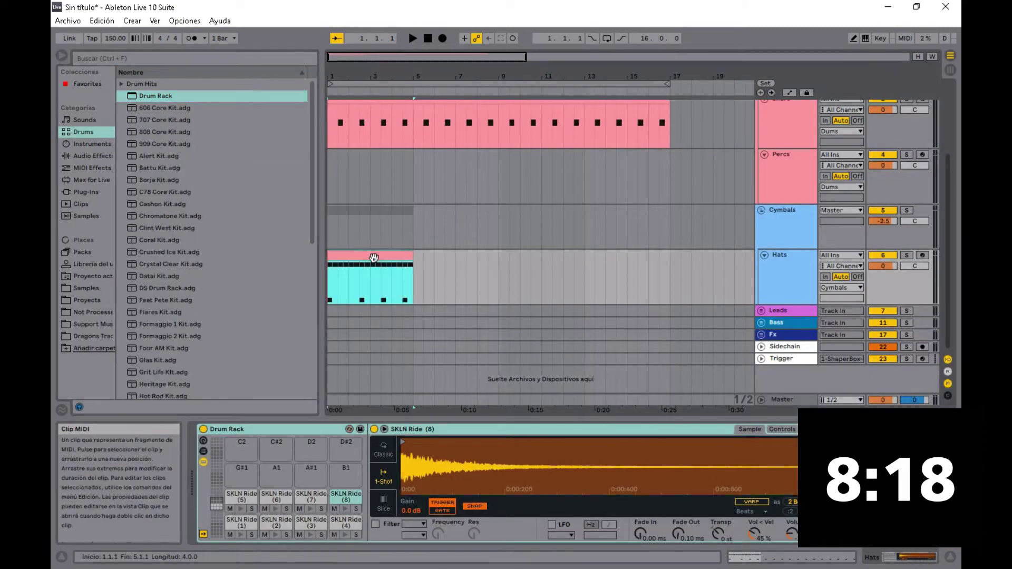
pyautogui.doubleClick(373, 258)
pyautogui.press('space')
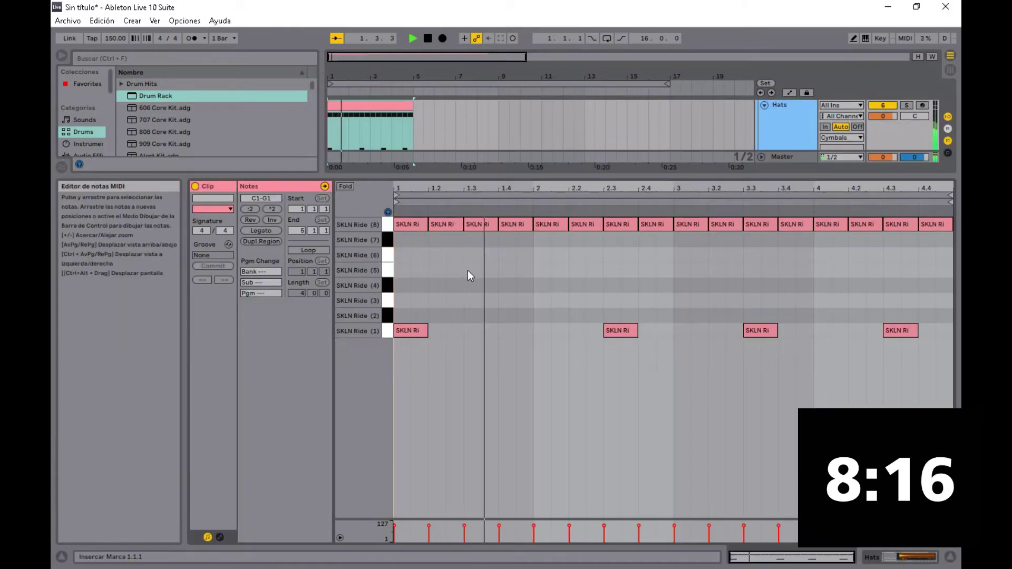
pyautogui.press('space')
# Delete the SKLN Ride (1) notes at 3.3 and 4.3 and move the one at 2.3 to the start of bar 3
pyautogui.moveTo(583, 303); pyautogui.dragTo(891, 352)
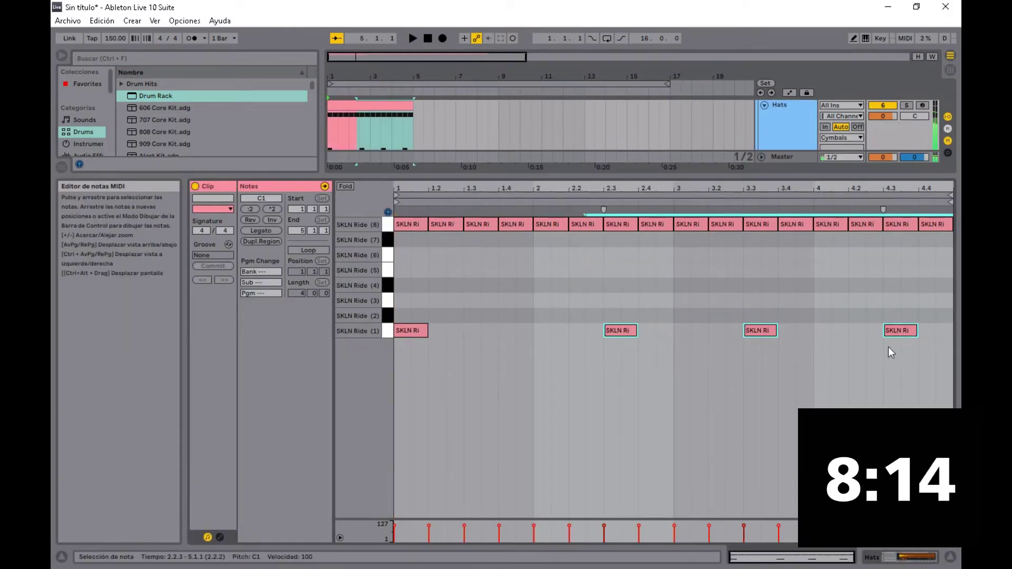
pyautogui.moveTo(699, 304); pyautogui.dragTo(941, 364)
pyautogui.press('Delete')
pyautogui.moveTo(622, 334); pyautogui.dragTo(683, 332)
# Enter SKLN Ride (4) notes on beats 2, 3 and 4 of bar 1, repeat them in the other three bars and play the pattern
pyautogui.moveTo(420, 329); pyautogui.dragTo(523, 281)
pyautogui.hotkey('ctrl', 'd')
pyautogui.hotkey('ctrl', 'd')
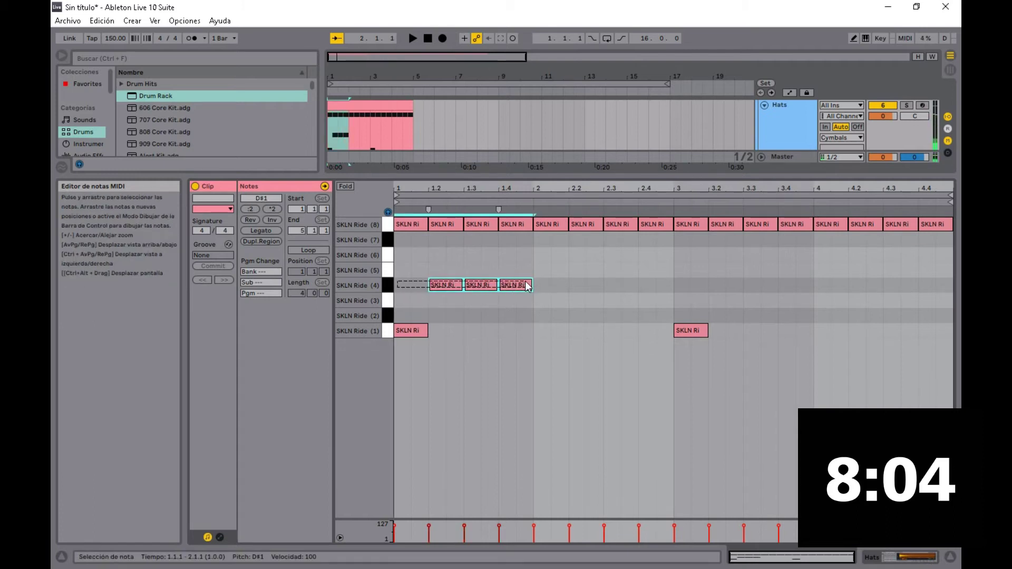
pyautogui.hotkey('ctrl', 'd')
pyautogui.hotkey('ctrl', 'd')
pyautogui.hotkey('ctrl', 'd')
pyautogui.click(396, 313)
pyautogui.press('space')
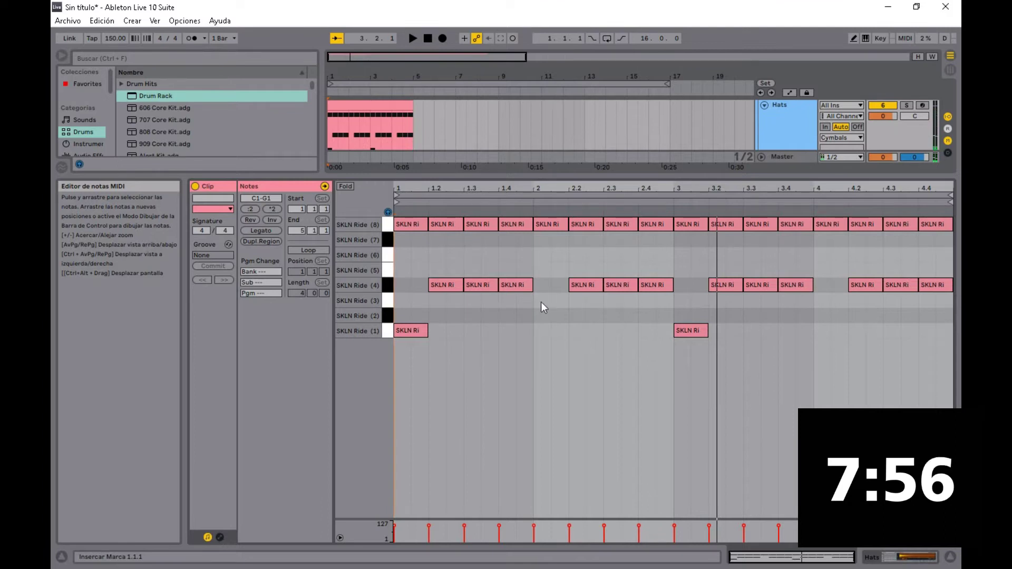
# Add two half-beat SKLN Ride (3) notes on beat 4 of bar 1, repeat them in every bar and play the result
pyautogui.doubleClick(502, 303)
pyautogui.hotkey('ctrl', 'd')
pyautogui.moveTo(397, 302); pyautogui.dragTo(530, 304)
pyautogui.hotkey('ctrl', 'd')
pyautogui.hotkey('ctrl', 'd')
pyautogui.hotkey('ctrl', 'd')
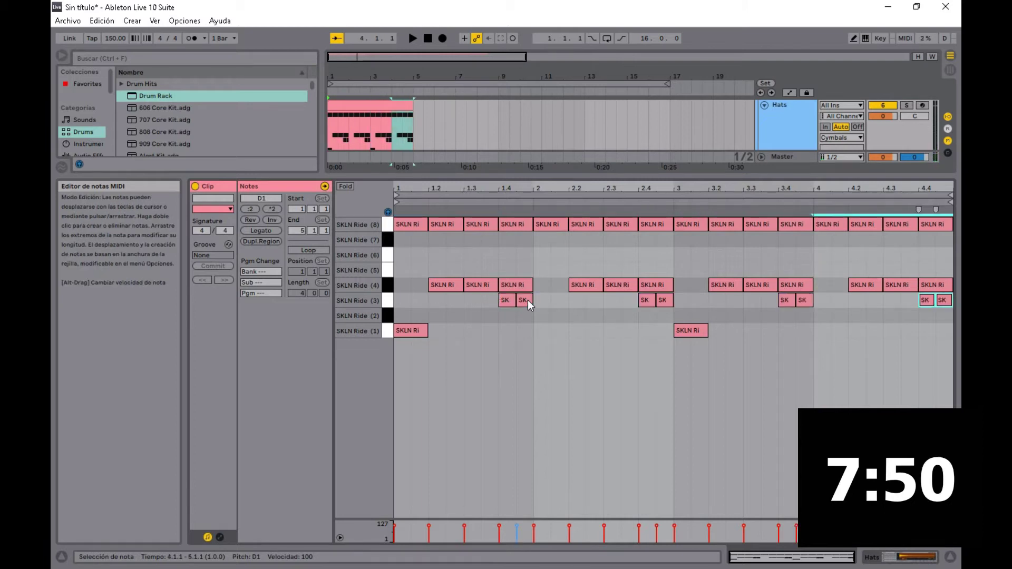
pyautogui.press('space')
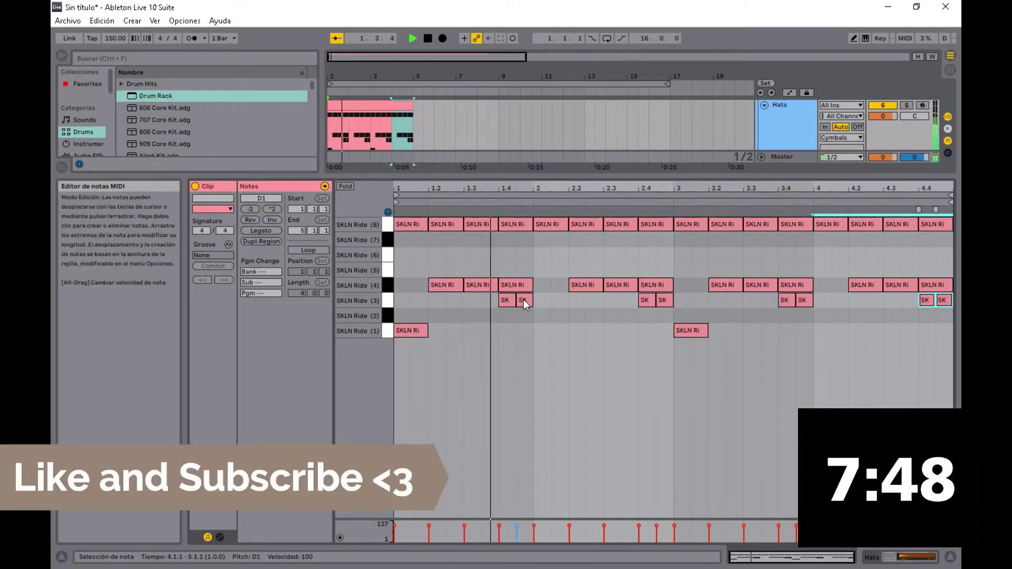
# Duplicate the four-bar Hats clip along the arrangement until it reaches bar 17, and stop playback
pyautogui.press('q')
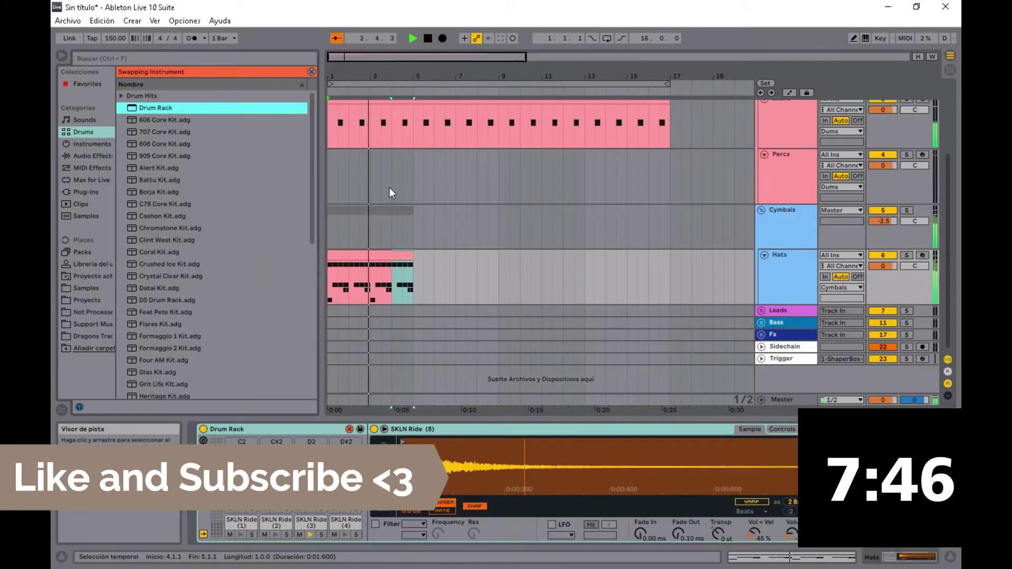
pyautogui.moveTo(390, 223); pyautogui.dragTo(391, 287)
pyautogui.scroll(-1, 392, 292)
pyautogui.click(390, 293)
pyautogui.hotkey('ctrl', 'd')
pyautogui.hotkey('ctrl', 'd')
pyautogui.hotkey('ctrl', 'd')
pyautogui.hotkey('ctrl', 'd')
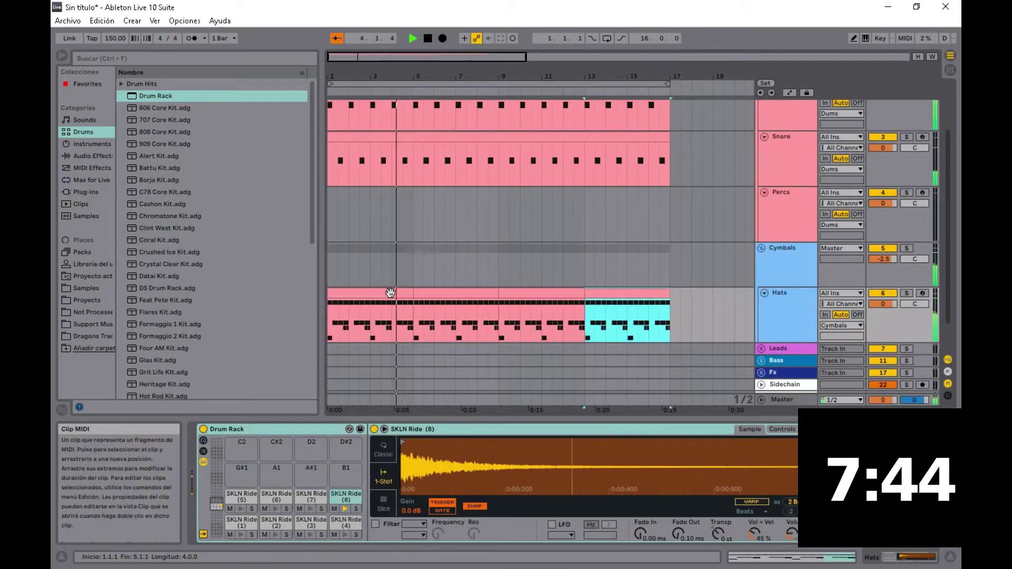
pyautogui.hotkey('ctrl', 'z')
pyautogui.moveTo(436, 57); pyautogui.dragTo(395, 56)
pyautogui.scroll(-2, 457, 203)
pyautogui.press('space')
# Recolor the Hats clips light blue to match their track and play the arrangement from bar 1
pyautogui.rightClick(797, 275)
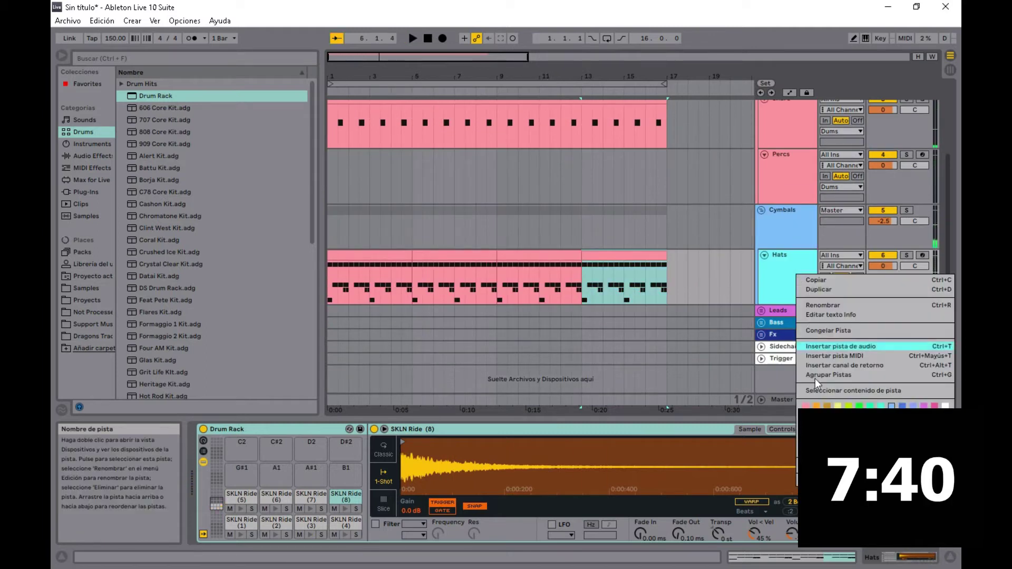
pyautogui.click(891, 406)
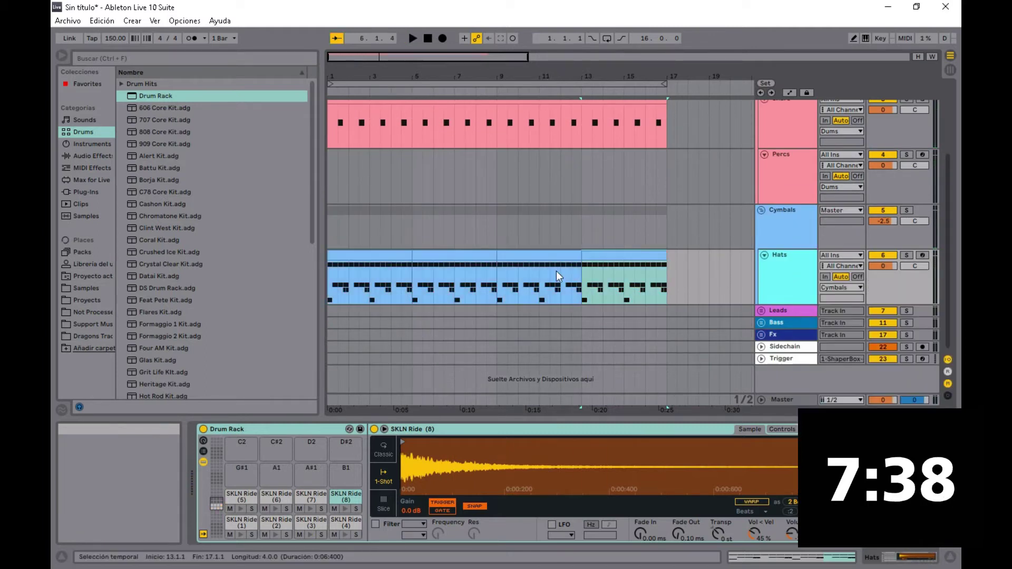
pyautogui.click(329, 327)
pyautogui.press('space')
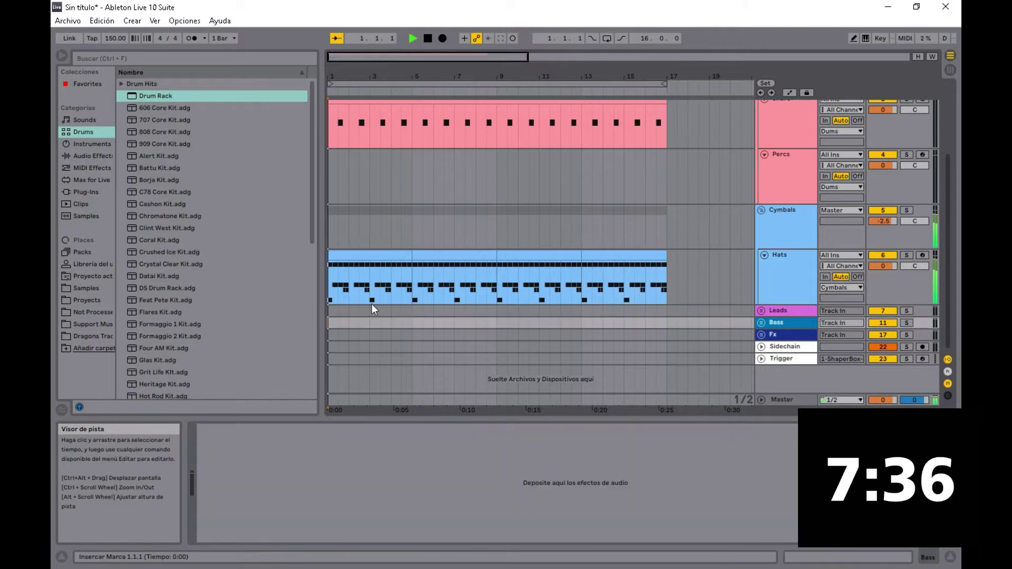
pyautogui.press('space')
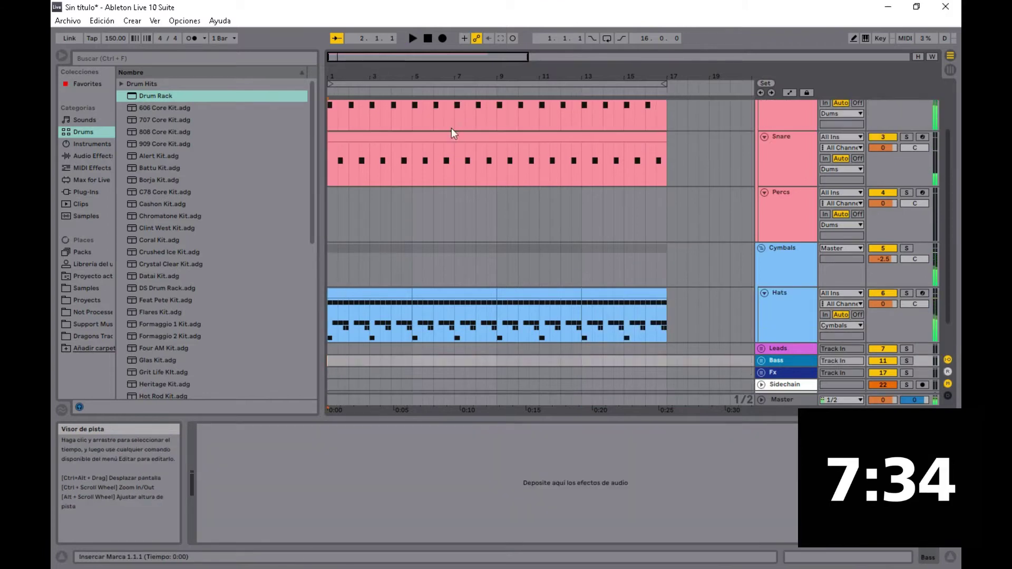
# Copy the 16-bar Kick clip to bar 1 of the Trigger track, unfold that track and match the clip's color to it
pyautogui.scroll(3, 451, 128)
pyautogui.click(443, 118)
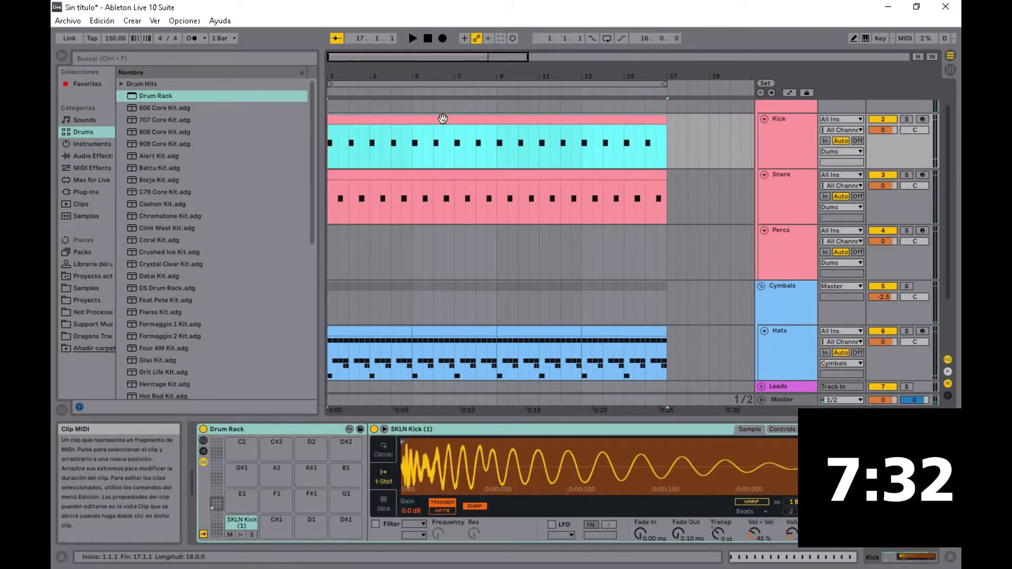
pyautogui.scroll(-3, 451, 222)
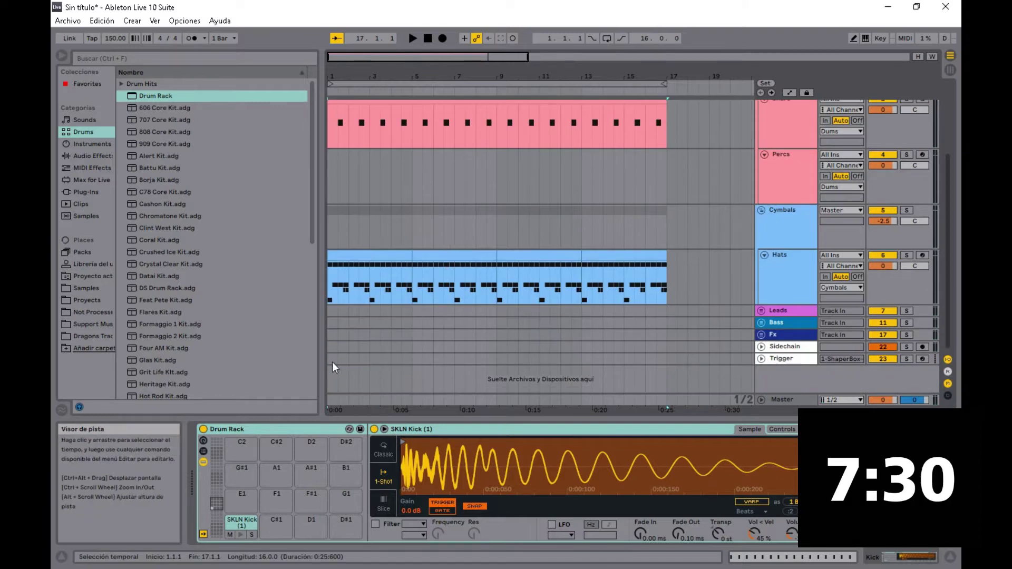
pyautogui.click(328, 362)
pyautogui.hotkey('ctrl', 'v')
pyautogui.click(761, 358)
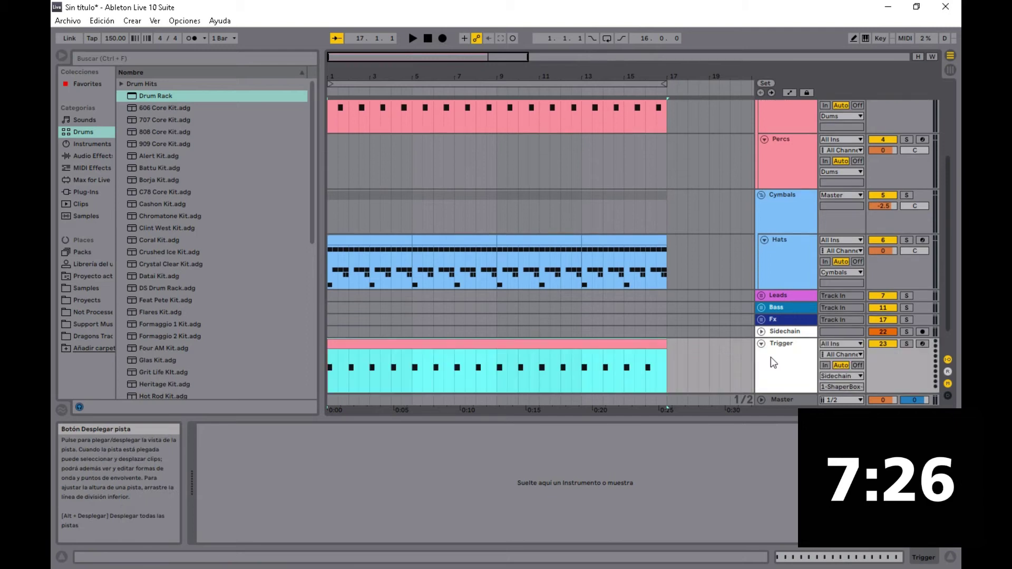
pyautogui.rightClick(776, 357)
pyautogui.click(805, 331)
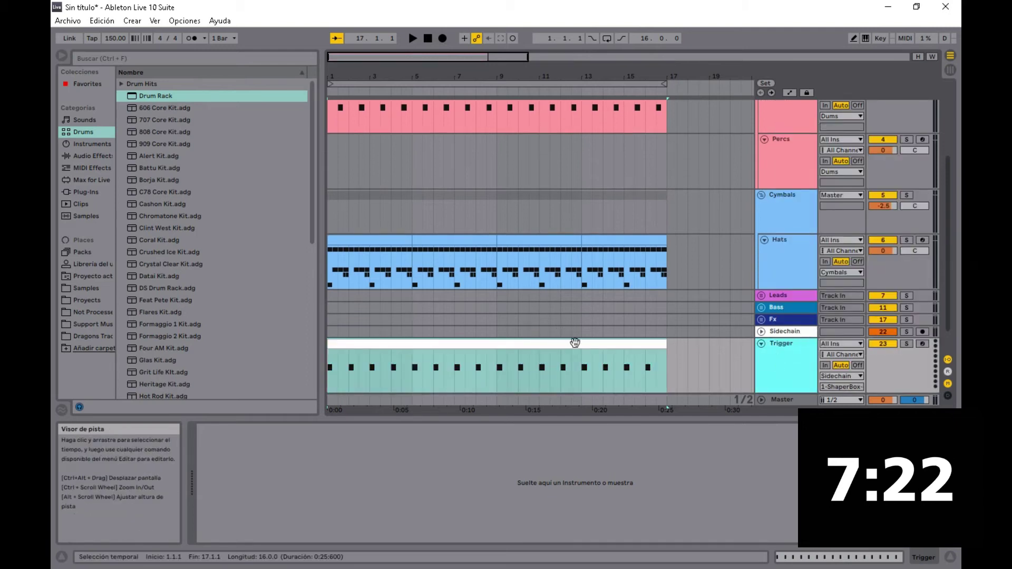
# Duplicate all C1 notes in the Trigger clip two beats along, so they fall on beats 1 and 3, and play the arrangement
pyautogui.scroll(-1, 577, 338)
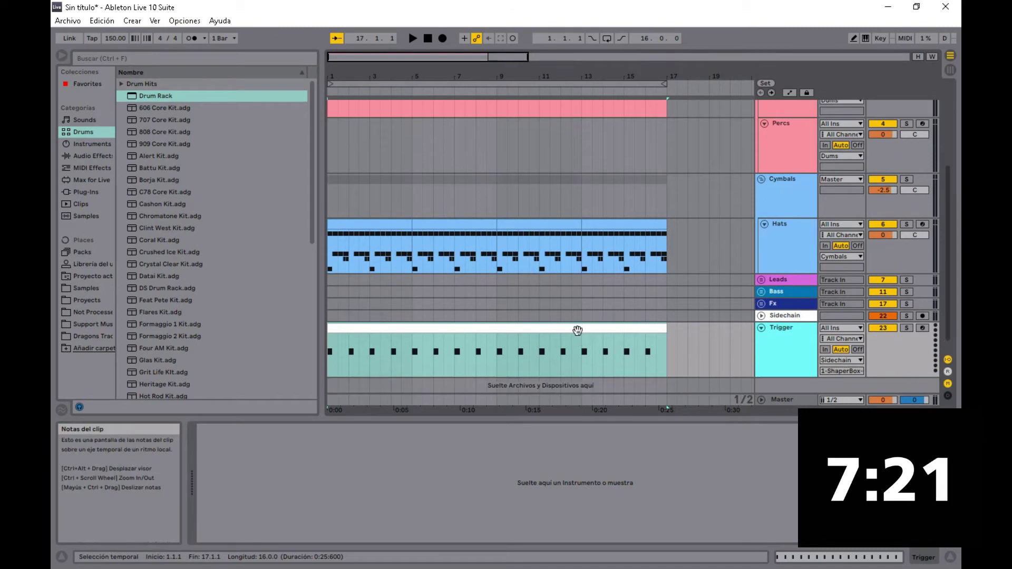
pyautogui.doubleClick(537, 326)
pyautogui.moveTo(346, 375); pyautogui.dragTo(380, 239)
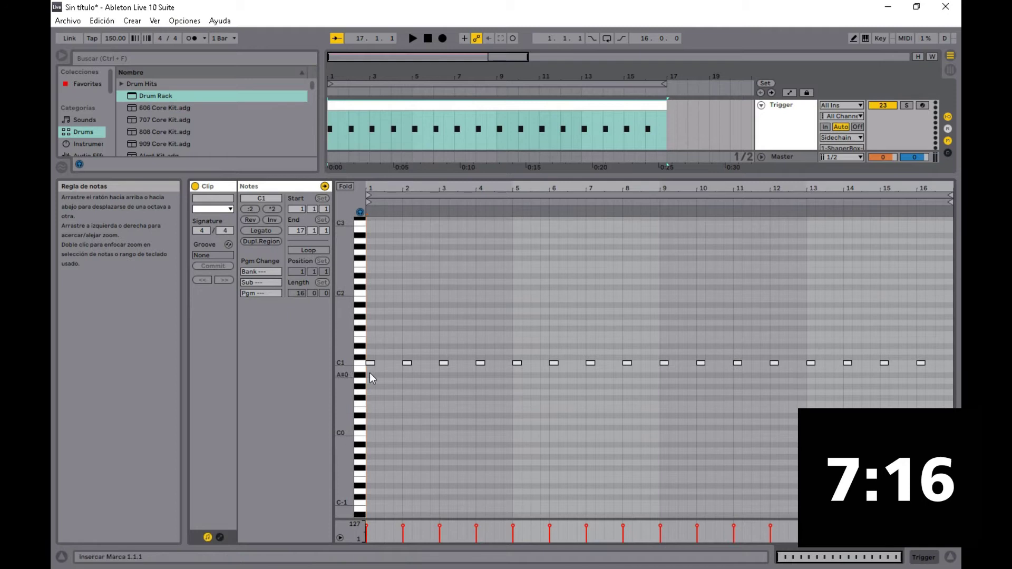
pyautogui.hotkey('ctrl', 'a')
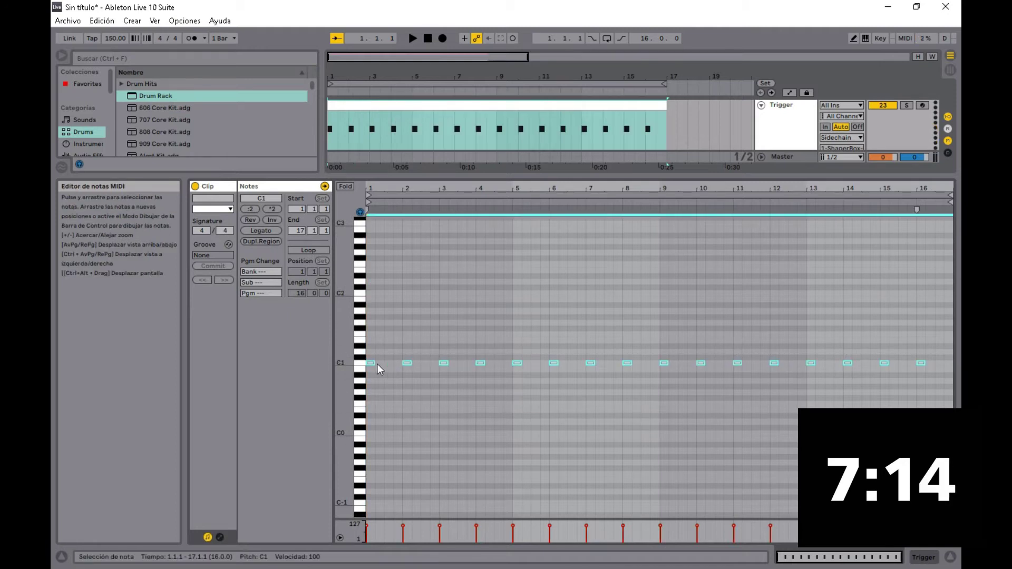
pyautogui.moveTo(372, 364); pyautogui.dragTo(389, 364)
pyautogui.hotkey('shift', 'Tab')
pyautogui.scroll(2, 388, 364)
pyautogui.scroll(-1, 385, 350)
pyautogui.press('space')
pyautogui.scroll(-1, 405, 344)
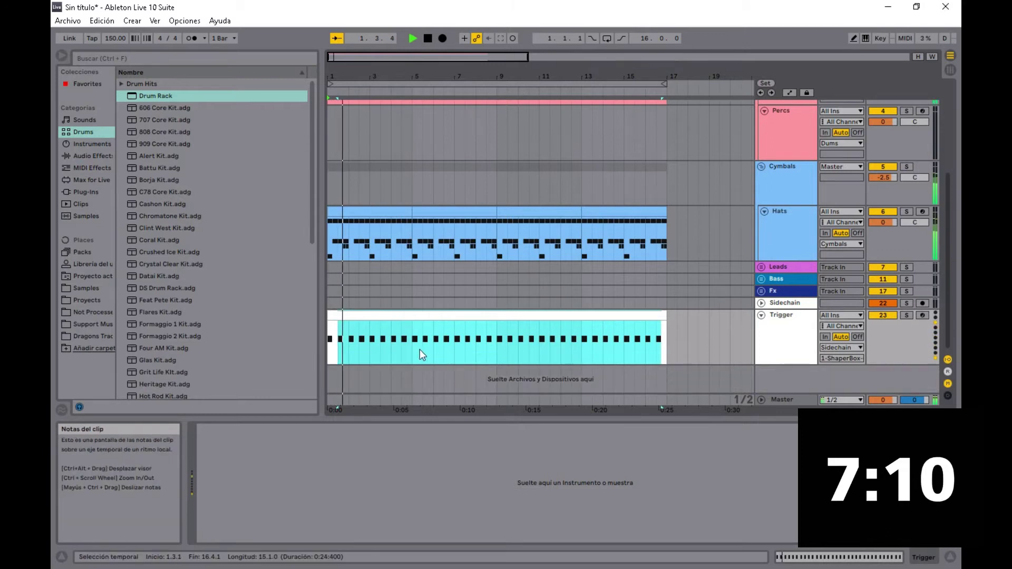
# Review the Kick and Snare Drum Rack samples during playback, and stop the arrangement
pyautogui.scroll(3, 468, 302)
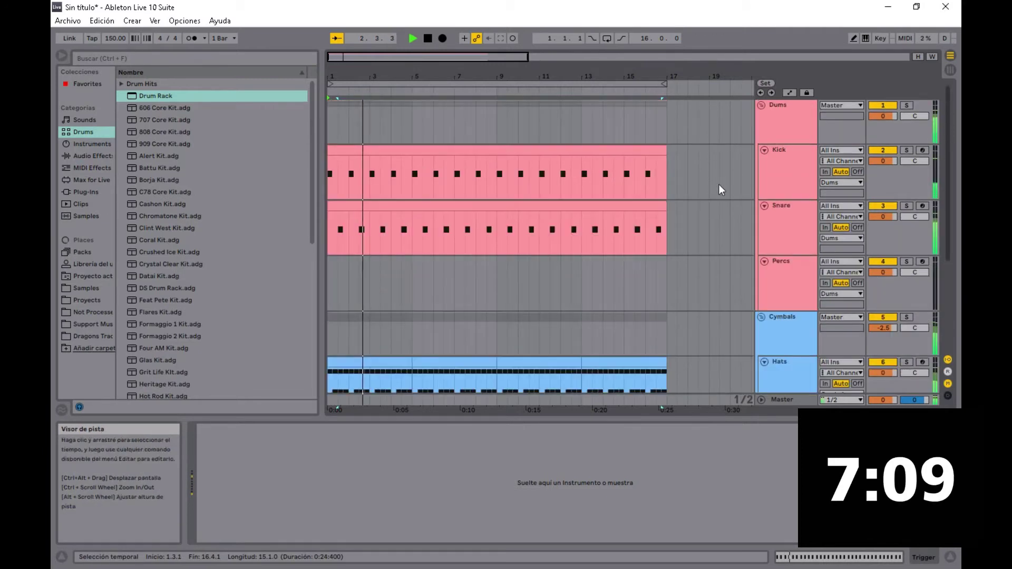
pyautogui.click(790, 157)
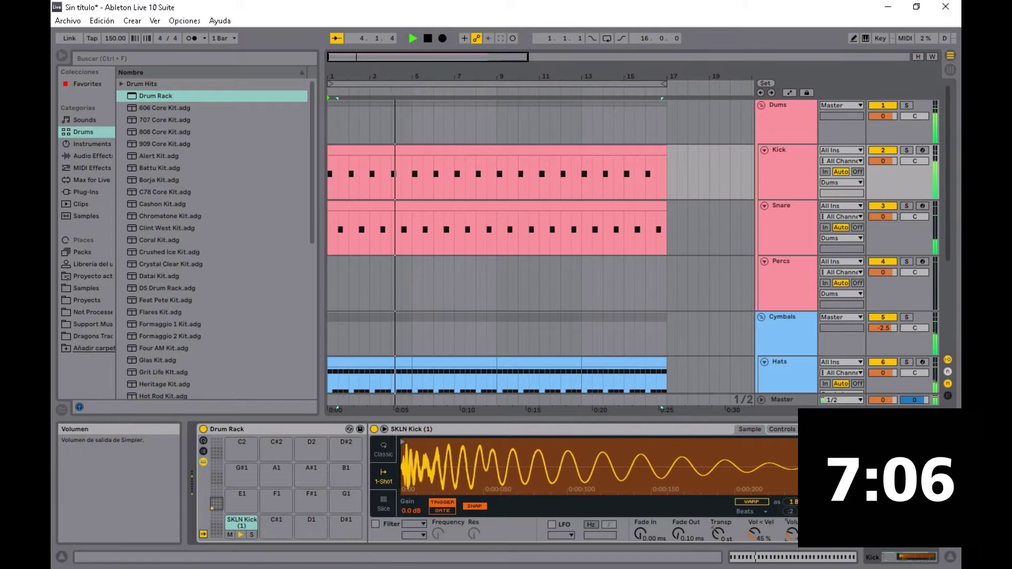
pyautogui.click(796, 222)
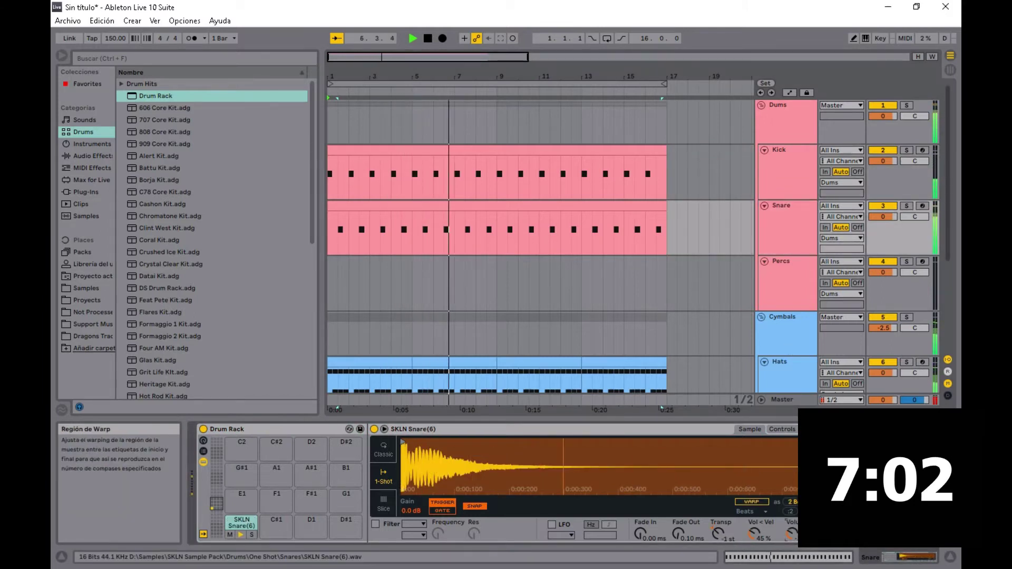
pyautogui.scroll(-6, 648, 282)
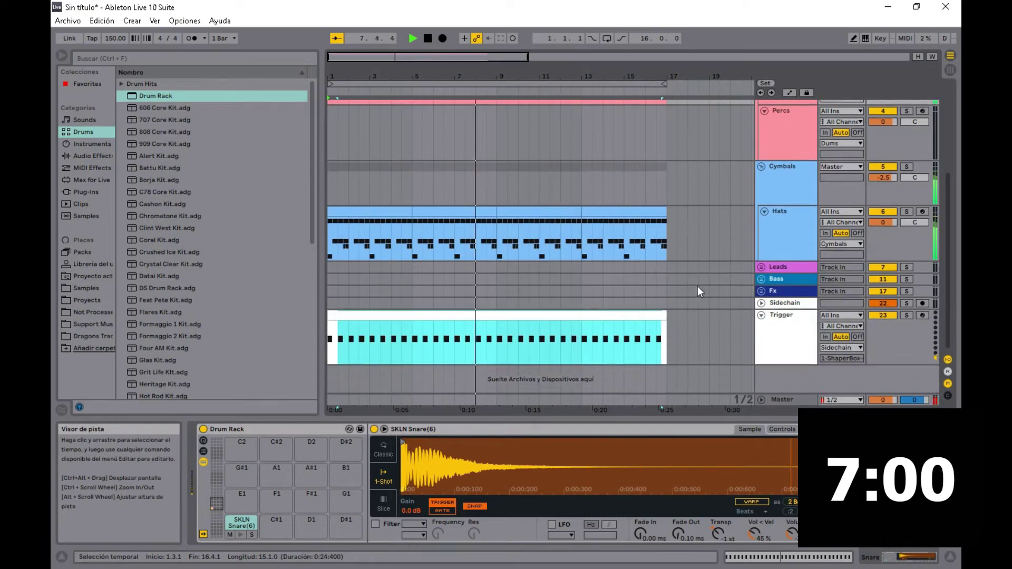
pyautogui.scroll(2, 563, 283)
pyautogui.press('space')
pyautogui.moveTo(441, 77); pyautogui.dragTo(440, 75)
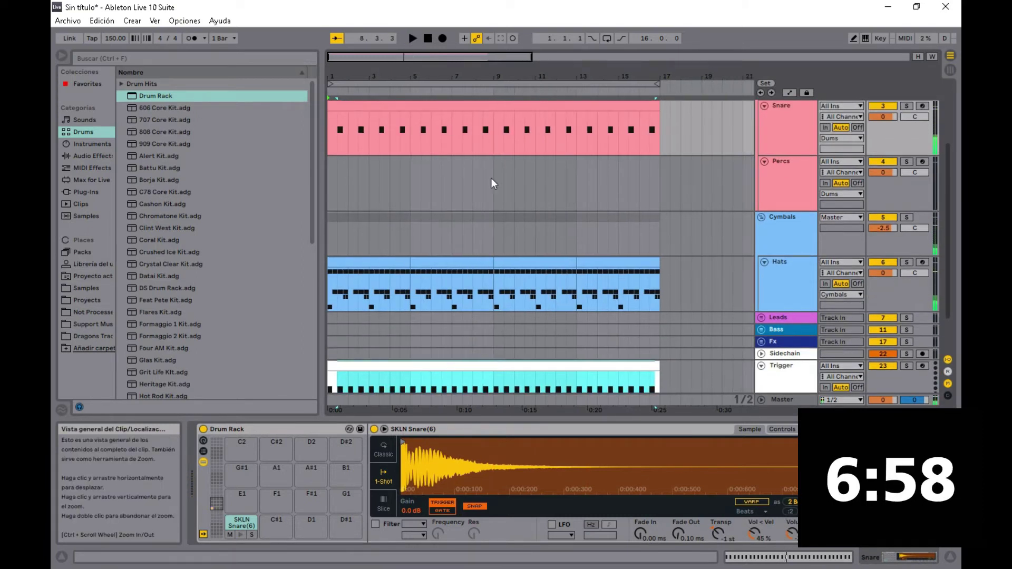
# Unfold the Bass group, create a four-bar MIDI clip at bar 1 of the 13 Massive track and enter a one-bar D#3 note
pyautogui.scroll(-1, 749, 305)
pyautogui.click(760, 315)
pyautogui.scroll(-8, 672, 295)
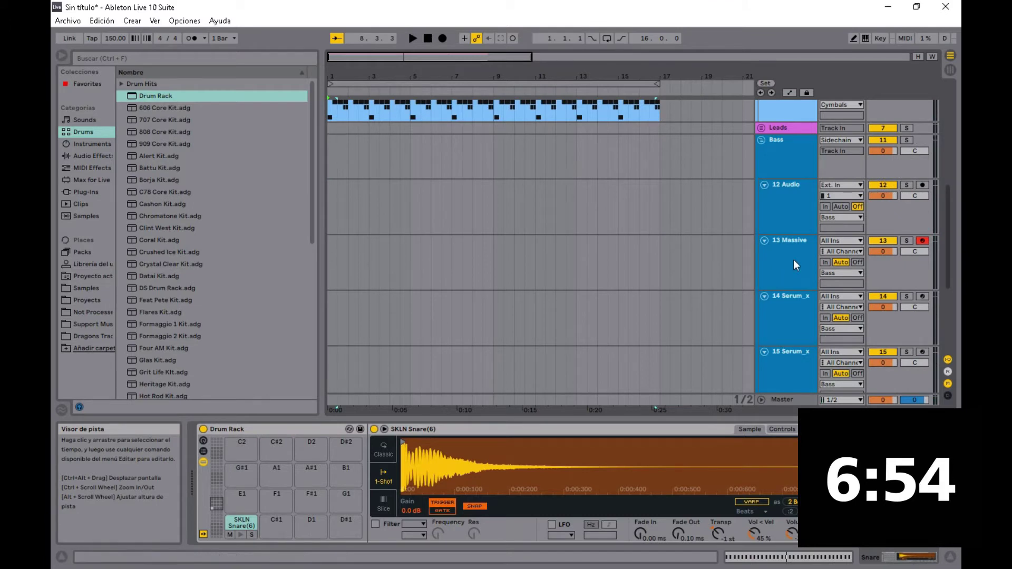
pyautogui.click(732, 262)
pyautogui.moveTo(410, 270); pyautogui.dragTo(271, 267)
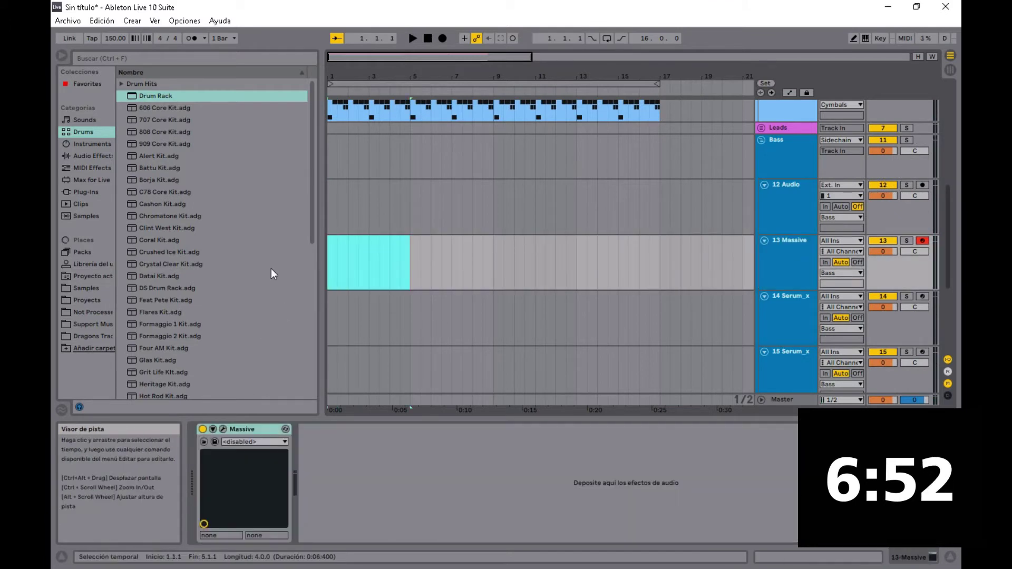
pyautogui.hotkey('ctrl', 'shift', 'm')
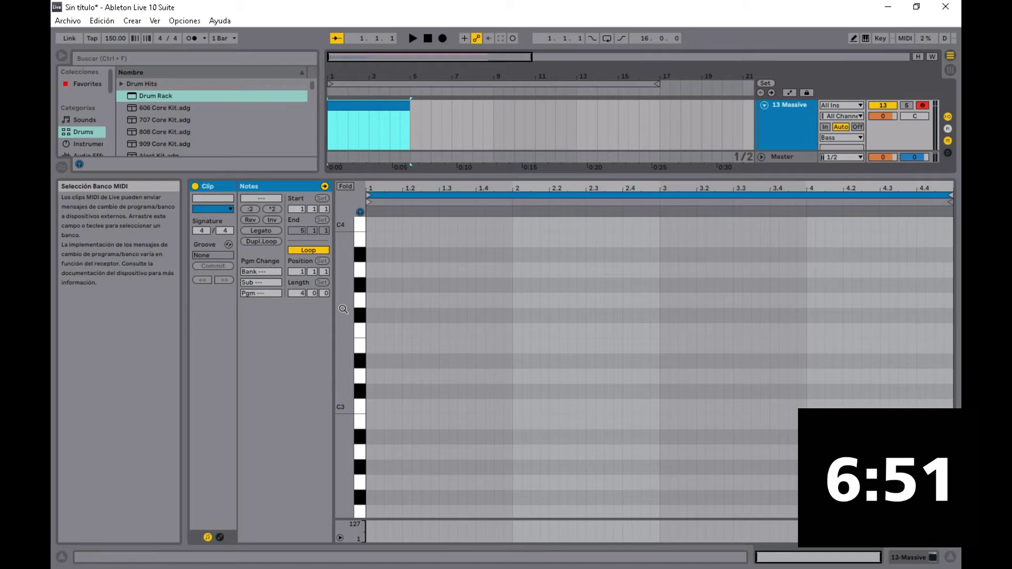
pyautogui.doubleClick(368, 360)
pyautogui.moveTo(512, 360); pyautogui.dragTo(516, 359)
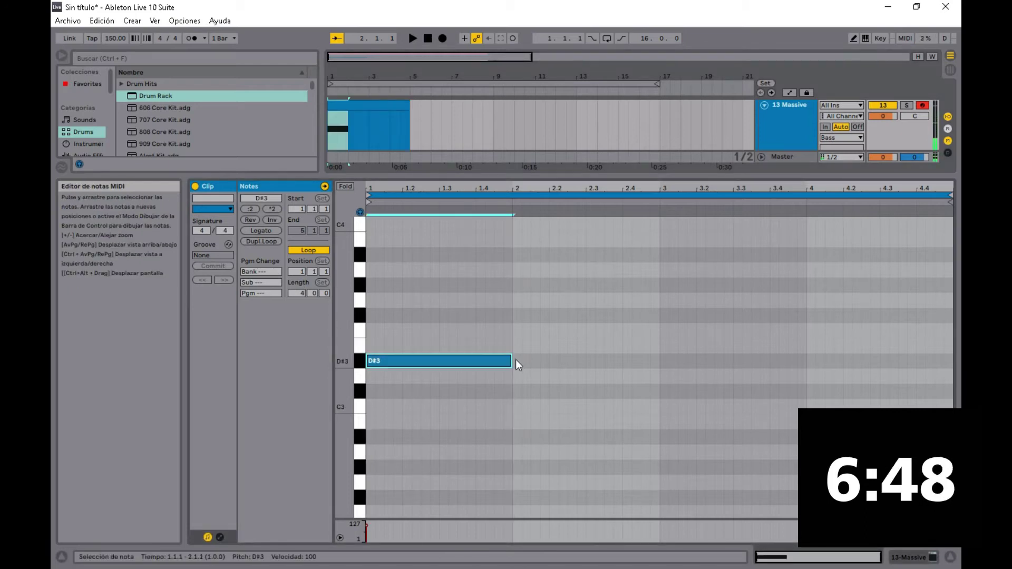
# Try the bass note an octave lower at D#2 and play it
pyautogui.hotkey('shift', 'Down')
pyautogui.press('space')
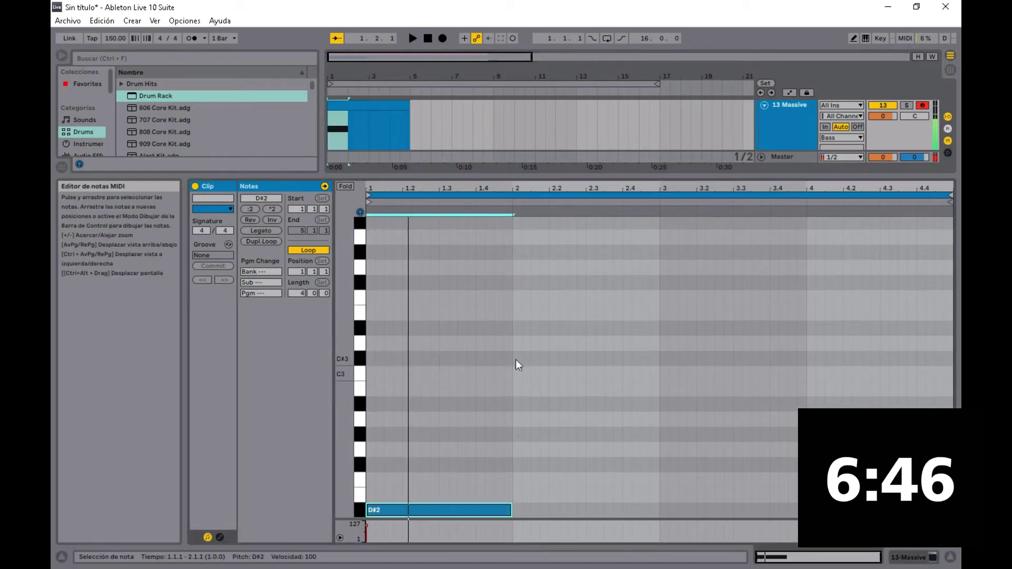
pyautogui.hotkey('shift', 'Up')
# Shorten the D#3 note at the start of bar 1 to one beat
pyautogui.hotkey('shift', 'Left')
pyautogui.hotkey('shift', 'Left')
pyautogui.hotkey('shift', 'Left')
pyautogui.hotkey('shift', 'Left')
pyautogui.hotkey('shift', 'Left')
pyautogui.hotkey('shift', 'Left')
pyautogui.hotkey('shift', 'Left')
pyautogui.hotkey('shift', 'Left')
pyautogui.hotkey('shift', 'Left')
pyautogui.hotkey('shift', 'Left')
pyautogui.hotkey('shift', 'Left')
pyautogui.hotkey('shift', 'Left')
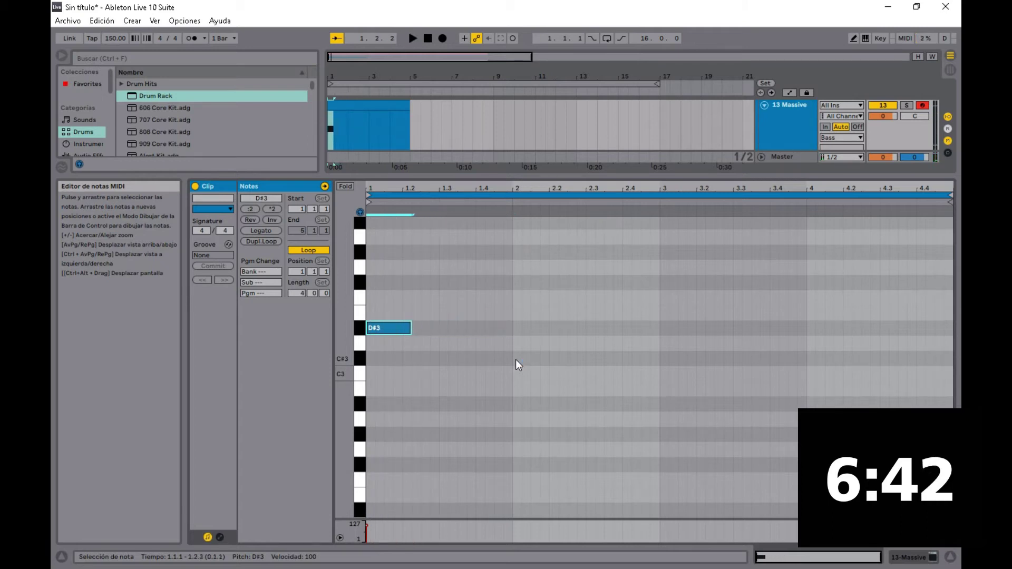
# Duplicate the D#3 note to fill bar 1 with three one-beat notes and two half-beat notes on beat 4
pyautogui.hotkey('ctrl', 'd')
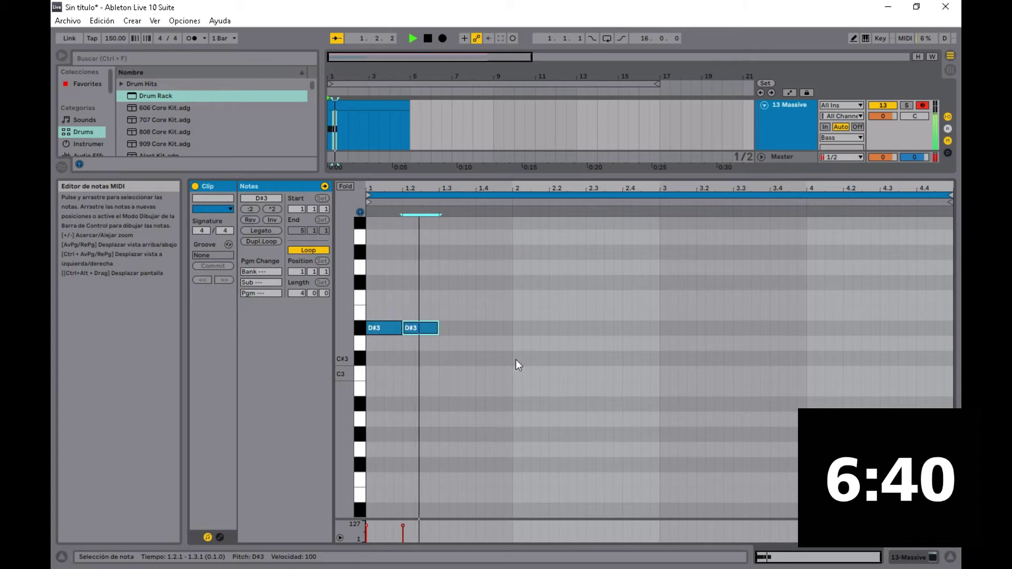
pyautogui.hotkey('ctrl', 'd')
pyautogui.hotkey('shift', 'Left')
pyautogui.hotkey('shift', 'Right')
pyautogui.hotkey('ctrl', 'd')
pyautogui.hotkey('ctrl', 'd')
pyautogui.hotkey('ctrl', 'z')
pyautogui.press('space')
pyautogui.press('space')
pyautogui.hotkey('shift', 'Left')
pyautogui.hotkey('shift', 'Left')
pyautogui.hotkey('ctrl', 'd')
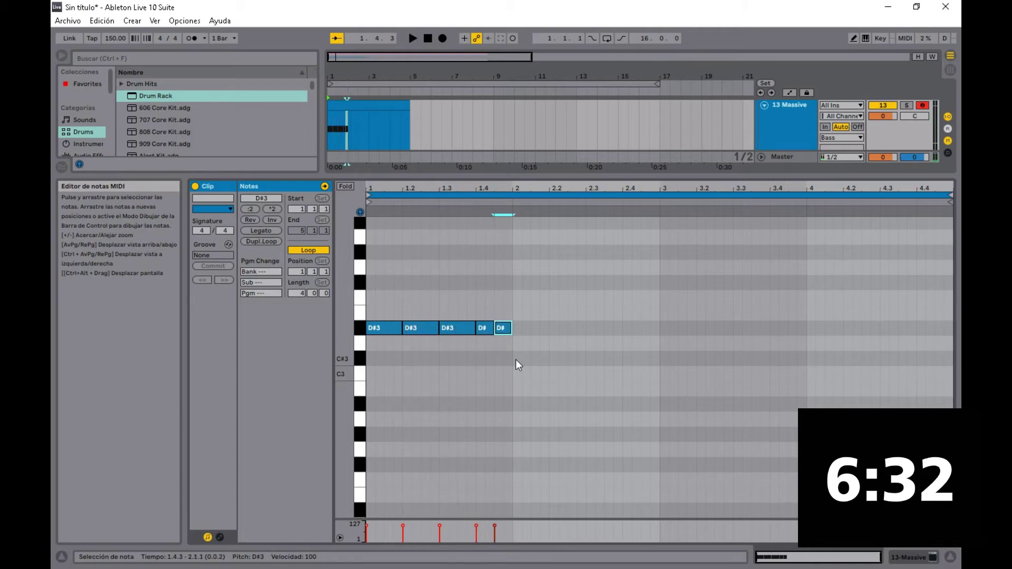
# Repeat the last three notes of bar 1 twice across bar 2, and replace the final two half-beat notes with a one-beat note
pyautogui.moveTo(455, 287); pyautogui.dragTo(507, 349)
pyautogui.hotkey('ctrl', 'd')
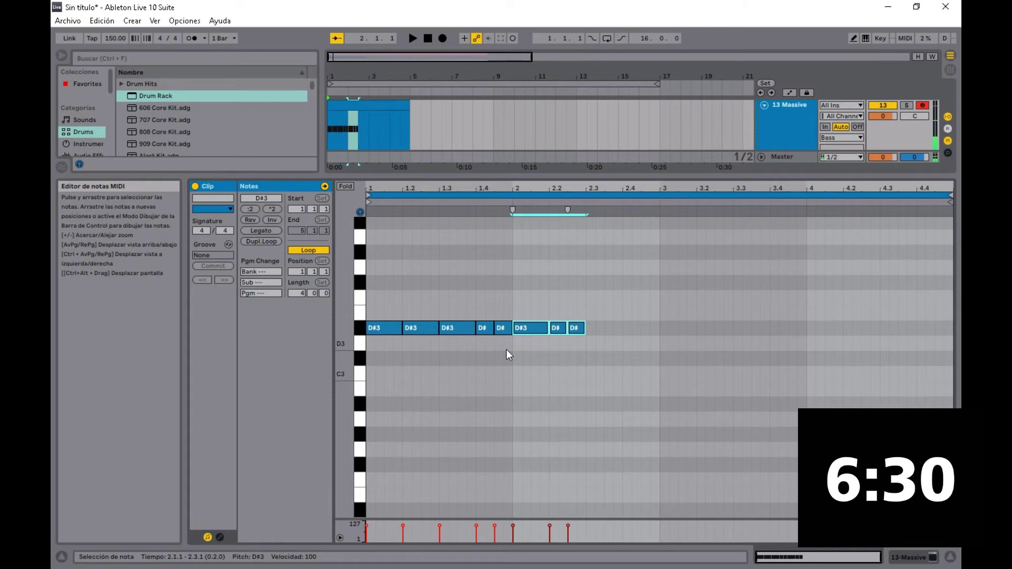
pyautogui.hotkey('ctrl', 'd')
pyautogui.moveTo(631, 295); pyautogui.dragTo(661, 350)
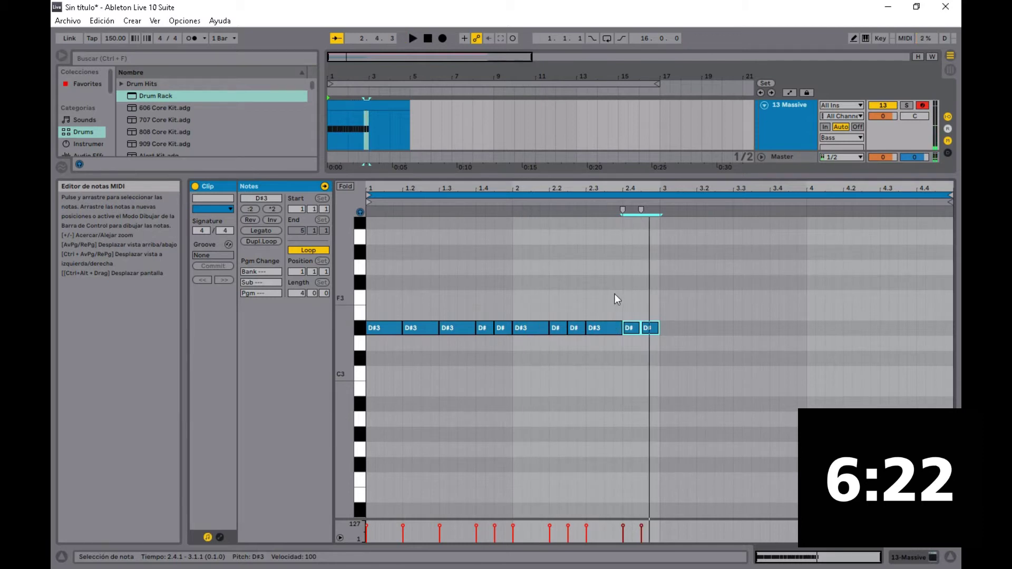
pyautogui.moveTo(644, 295); pyautogui.dragTo(663, 329)
pyautogui.press('Delete')
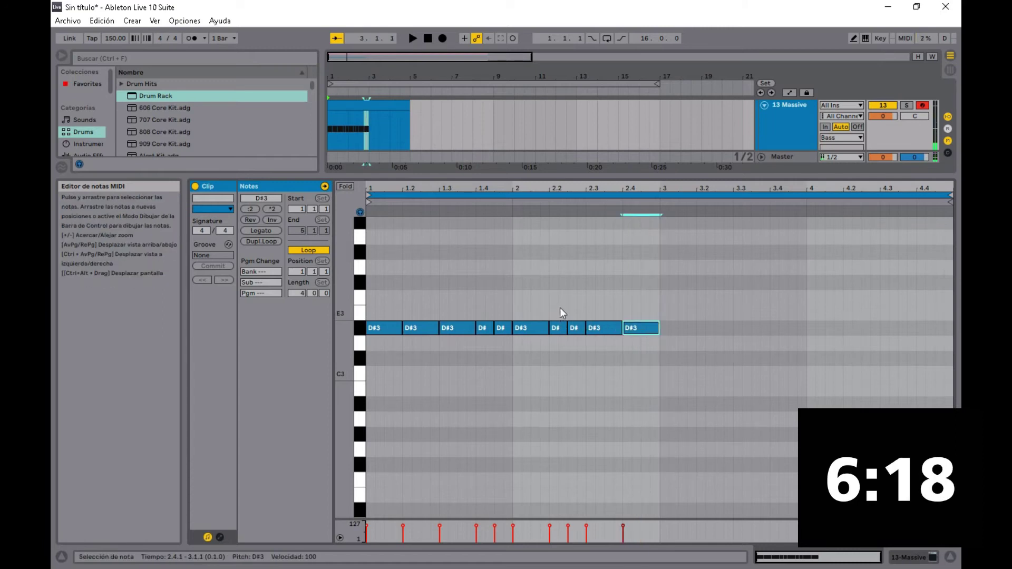
# Fill bars 3 and 4 with half-beat D#3 notes and finish with a two-beat D#3 note from beat 3 of bar 4
pyautogui.moveTo(560, 307); pyautogui.dragTo(674, 329)
pyautogui.moveTo(676, 330); pyautogui.dragTo(669, 329)
pyautogui.hotkey('ctrl', 'd')
pyautogui.hotkey('ctrl', 'd')
pyautogui.hotkey('ctrl', 'd')
pyautogui.hotkey('ctrl', 'd')
pyautogui.hotkey('ctrl', 'd')
pyautogui.hotkey('ctrl', 'd')
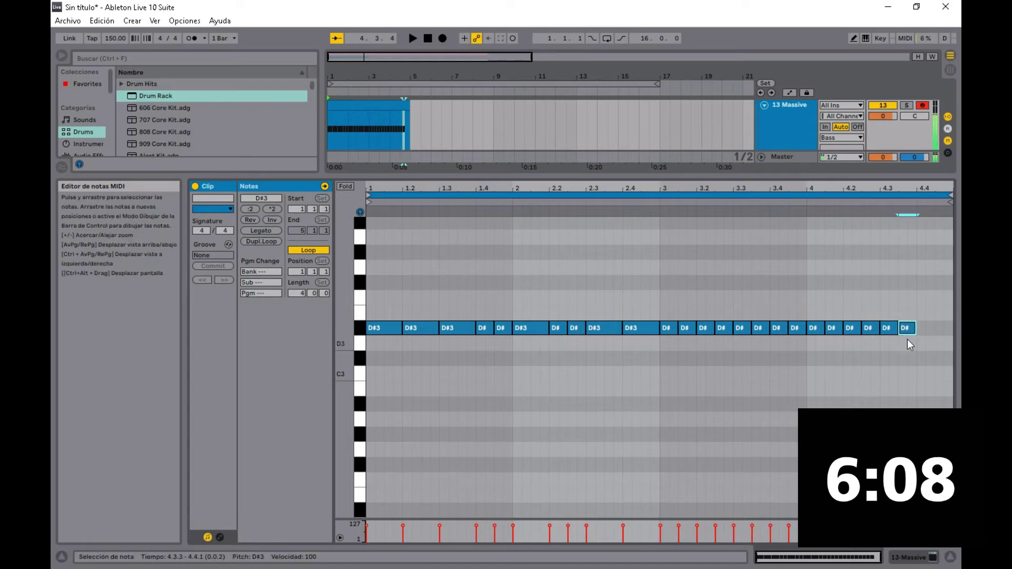
pyautogui.moveTo(898, 328); pyautogui.dragTo(944, 328)
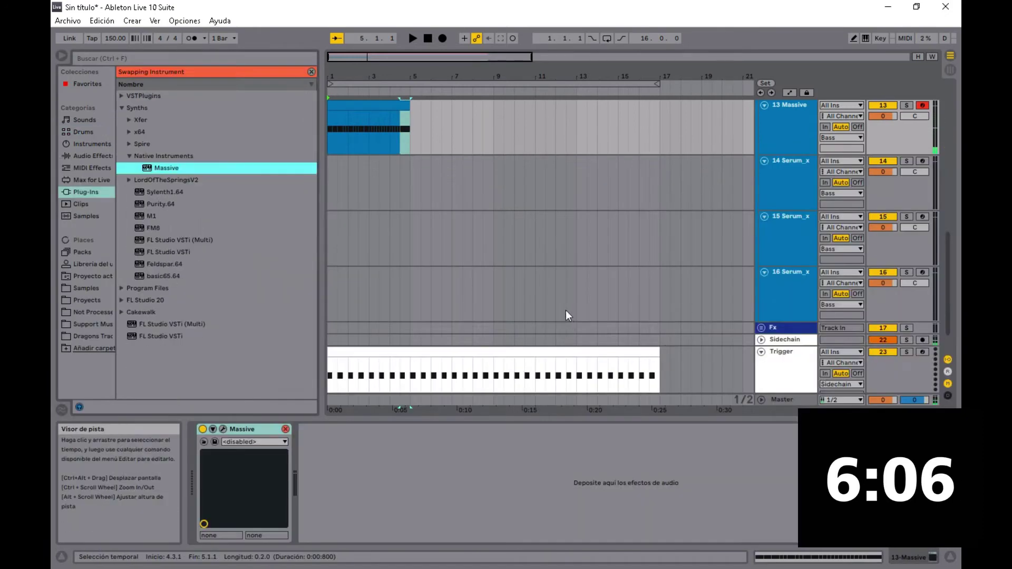
# Play the Massive clip with the drums, and reopen its notes to follow the bass rhythm during playback
pyautogui.scroll(3, 432, 239)
pyautogui.click(378, 196)
pyautogui.press('space')
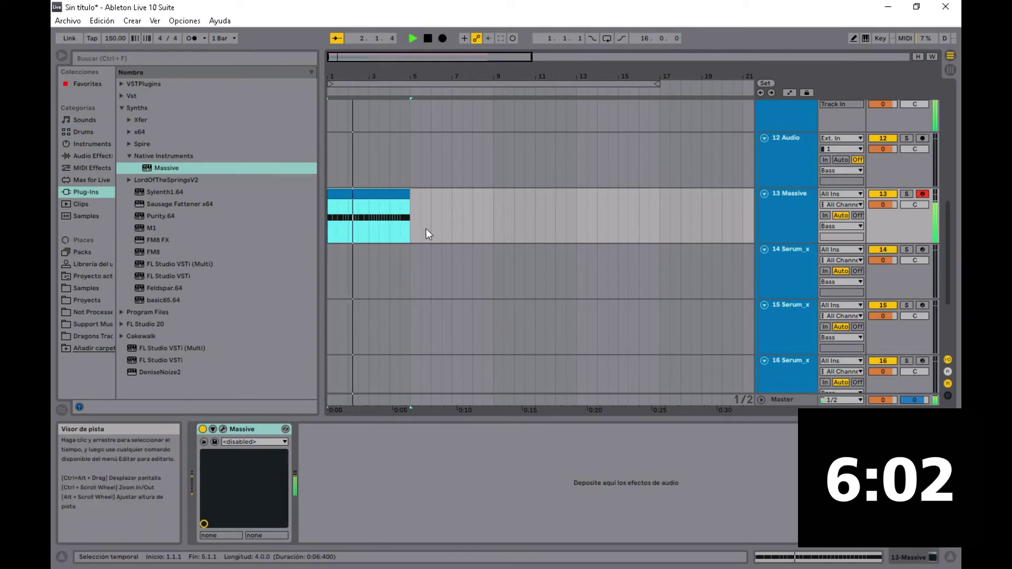
pyautogui.click(385, 209)
pyautogui.press('space')
pyautogui.doubleClick(380, 194)
pyautogui.press('space')
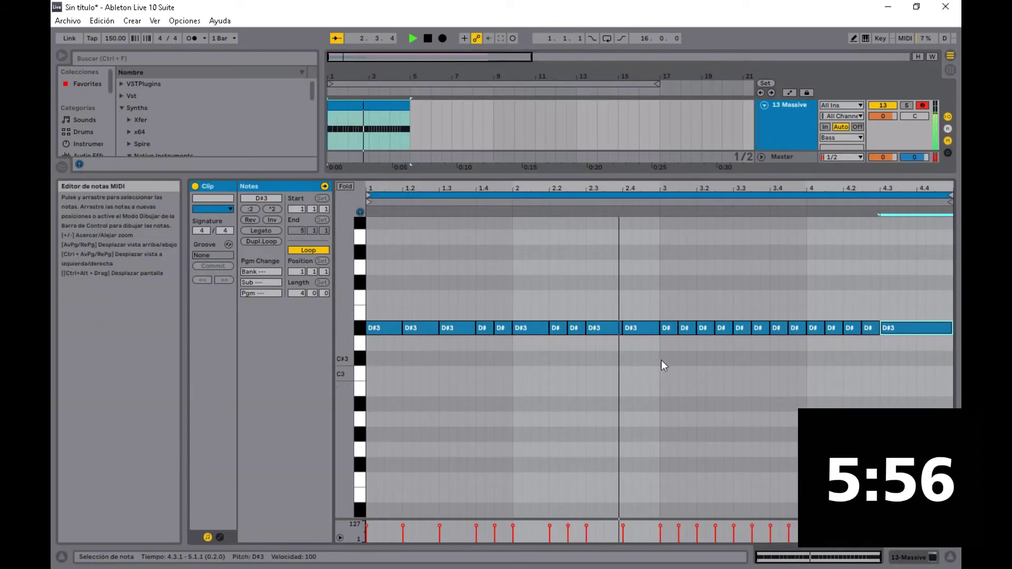
# Replace the two half-beat notes on beat 1 of bar 4 with a one-beat D#3 note
pyautogui.press('space')
pyautogui.doubleClick(834, 332)
pyautogui.moveTo(825, 328); pyautogui.dragTo(845, 328)
pyautogui.hotkey('shift', 'Tab')
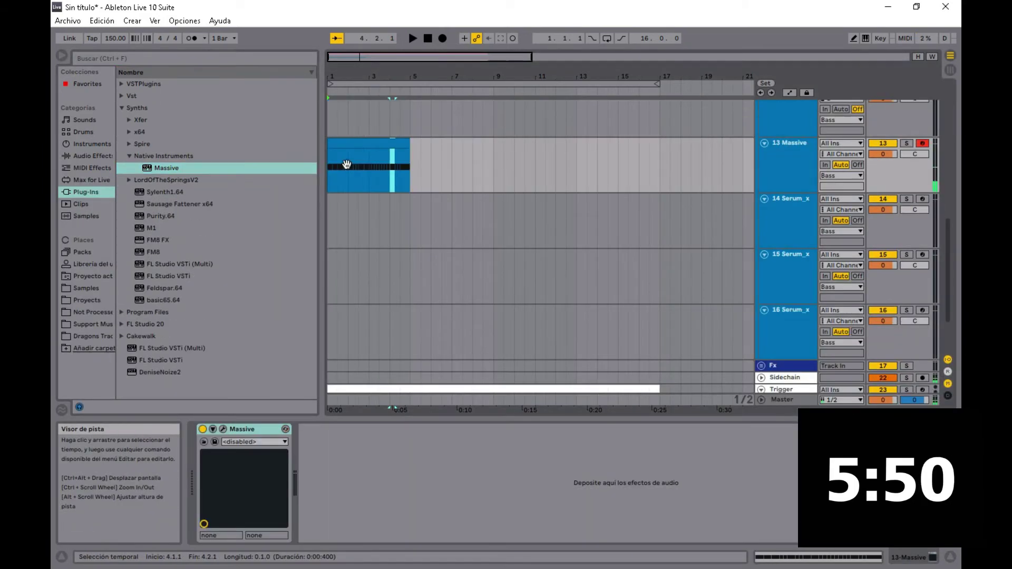
# Duplicate the four-bar Massive clip to bars 5 to 8 and play the arrangement from bar 1
pyautogui.click(348, 165)
pyautogui.hotkey('ctrl', 'd')
pyautogui.click(328, 197)
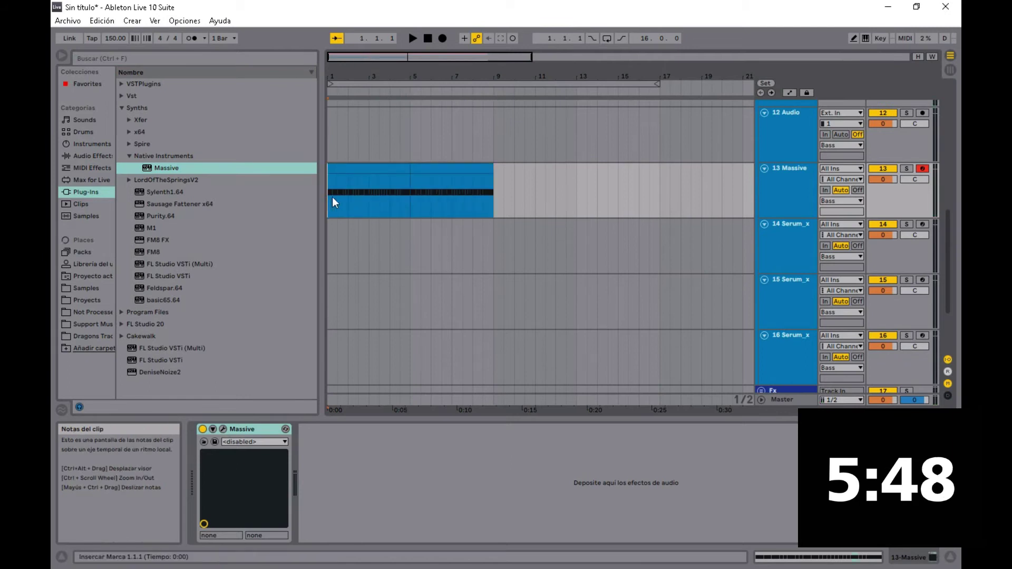
pyautogui.press('space')
pyautogui.scroll(-3, 420, 214)
pyautogui.scroll(2, 461, 232)
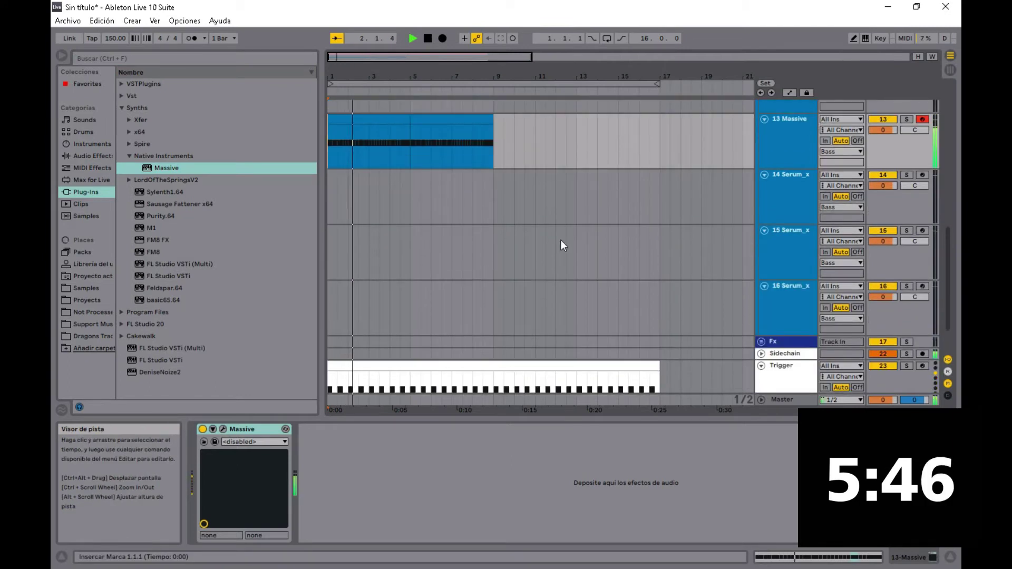
pyautogui.moveTo(363, 69); pyautogui.dragTo(363, 88)
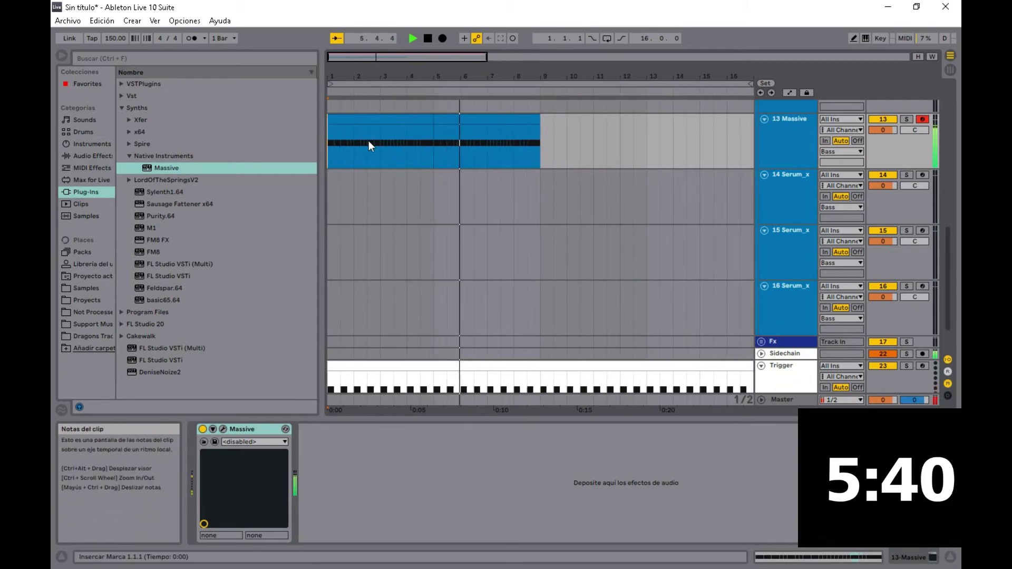
# In the second Massive clip, delete the half-beat notes after the first in bar 3 and lengthen that first note to one beat
pyautogui.scroll(1, 369, 141)
pyautogui.doubleClick(524, 155)
pyautogui.press('space')
pyautogui.moveTo(673, 292); pyautogui.dragTo(793, 359)
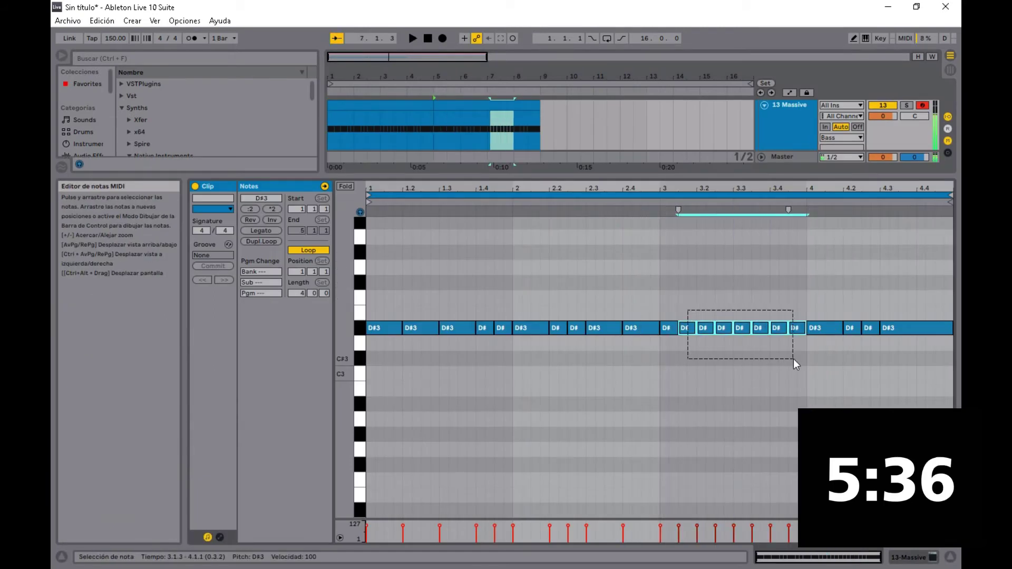
pyautogui.press('Delete')
pyautogui.click(677, 325)
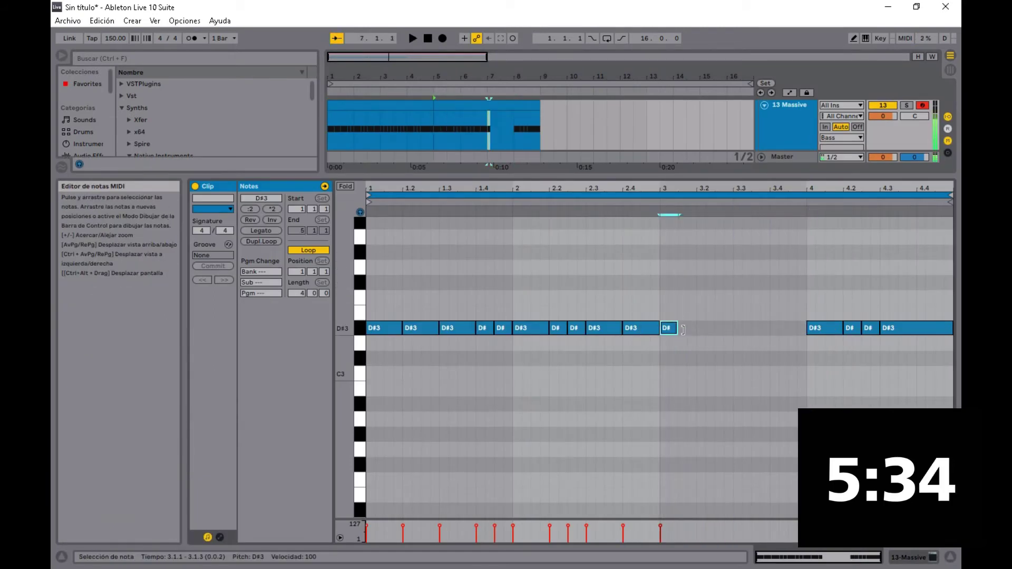
pyautogui.moveTo(695, 331); pyautogui.dragTo(695, 331)
pyautogui.rightClick(705, 279)
pyautogui.click(751, 490)
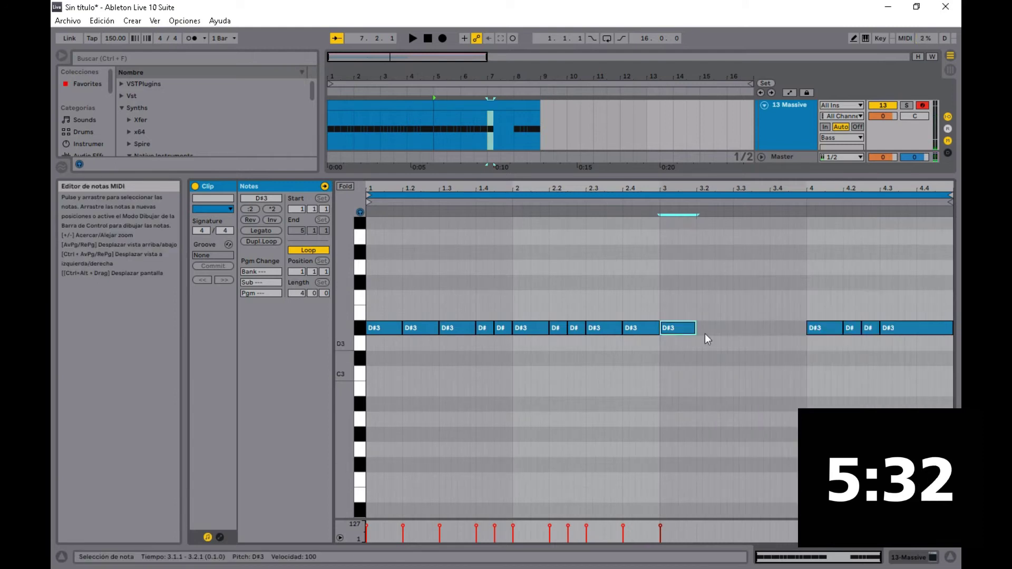
# Switch the note grid to triplets and shorten the first D#3 note of bar 3 to a third of a beat
pyautogui.rightClick(705, 311)
pyautogui.click(757, 497)
pyautogui.moveTo(695, 329); pyautogui.dragTo(676, 330)
# Duplicate the short triplet D#3 note until it fills bar 3 of the second Massive clip, and play from bar 3
pyautogui.hotkey('ctrl', 'd')
pyautogui.hotkey('ctrl', 'd')
pyautogui.hotkey('ctrl', 'd')
pyautogui.hotkey('ctrl', 'd')
pyautogui.hotkey('ctrl', 'd')
pyautogui.hotkey('ctrl', 'd')
pyautogui.hotkey('ctrl', 'd')
pyautogui.hotkey('ctrl', 'd')
pyautogui.hotkey('ctrl', 'd')
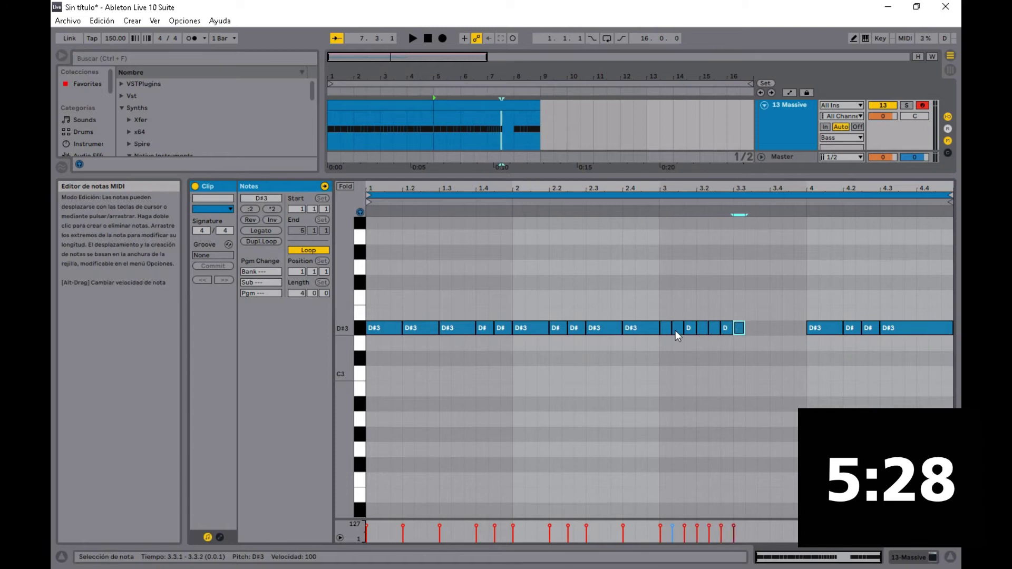
pyautogui.hotkey('ctrl', 'd')
pyautogui.hotkey('ctrl', 'd')
pyautogui.click(663, 359)
pyautogui.press('space')
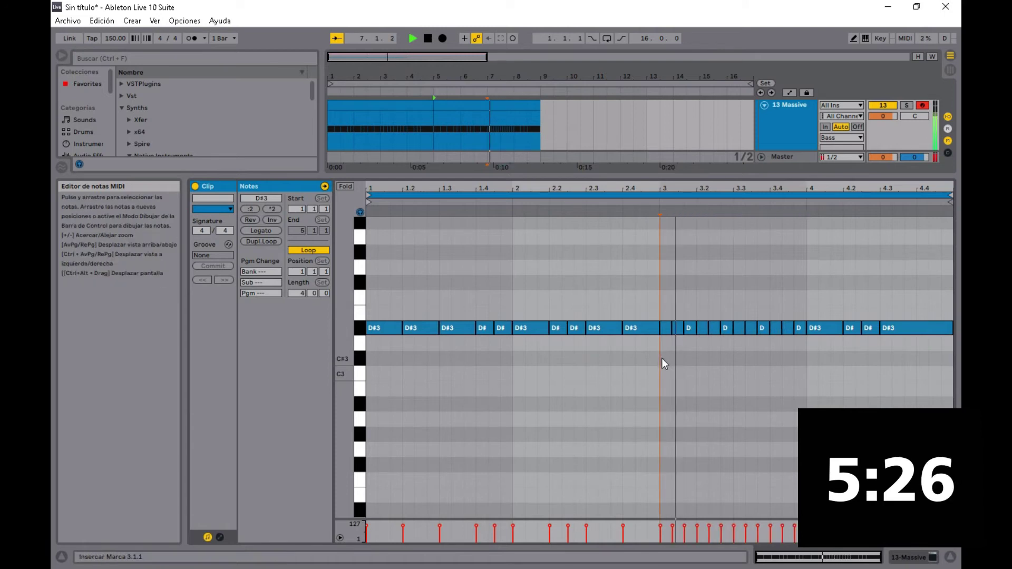
pyautogui.press('space')
# Replace the two half-beat notes on beat 2 of bar 4 with a one-beat D#3 note and play from bar 3
pyautogui.doubleClick(854, 328)
pyautogui.doubleClick(869, 329)
pyautogui.moveTo(842, 328); pyautogui.dragTo(832, 329)
pyautogui.hotkey('ctrl', 'd')
pyautogui.click(660, 295)
pyautogui.press('space')
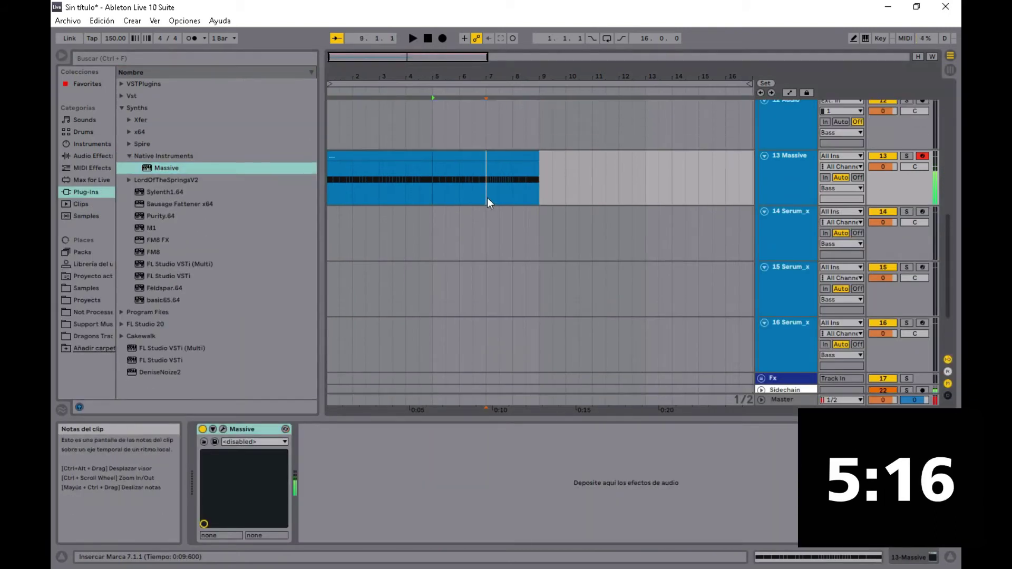
# Play the bass line from bar 1 and replay its opening with the 14 Serum track selected
pyautogui.click(425, 37)
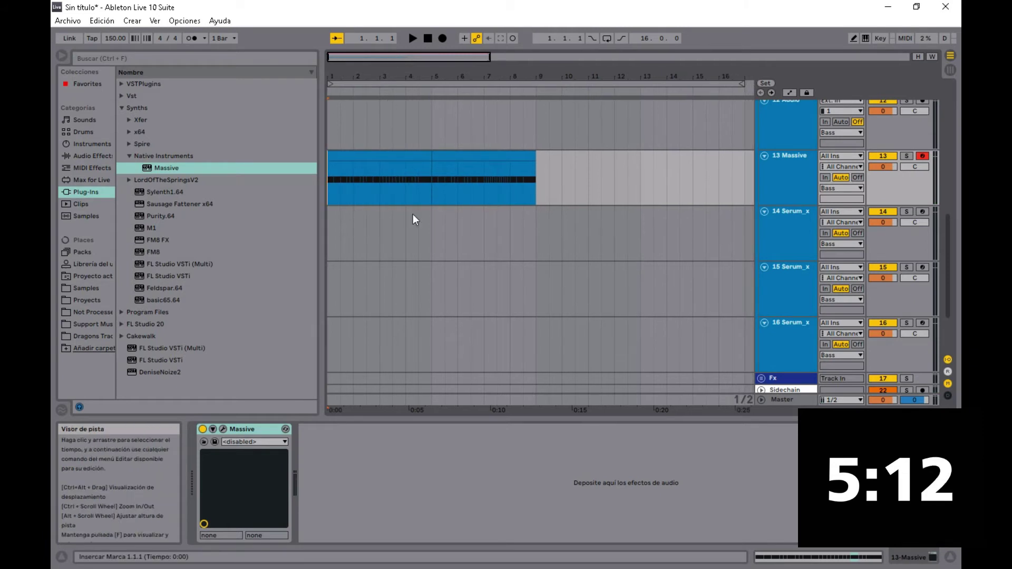
pyautogui.press('space')
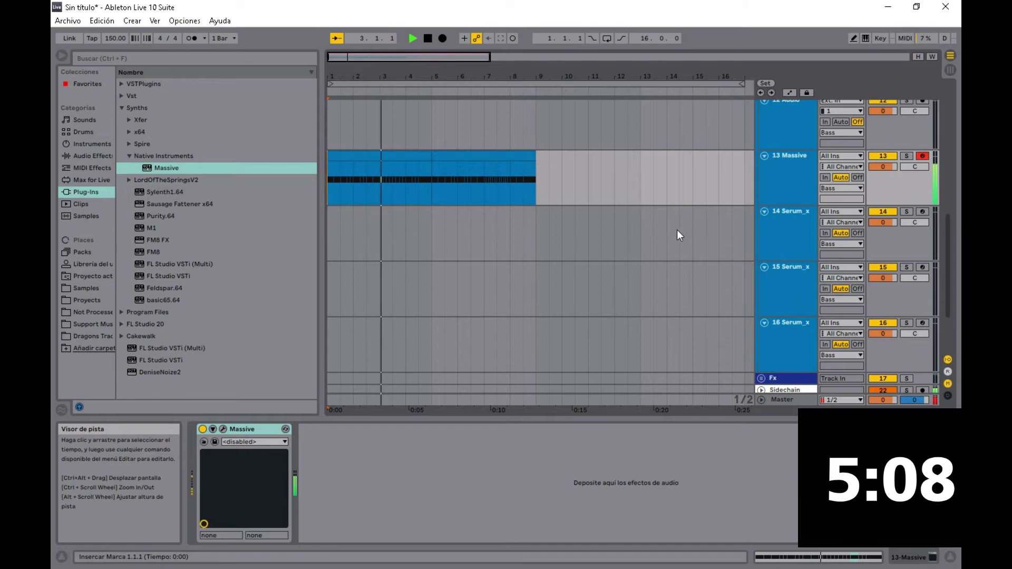
pyautogui.click(797, 240)
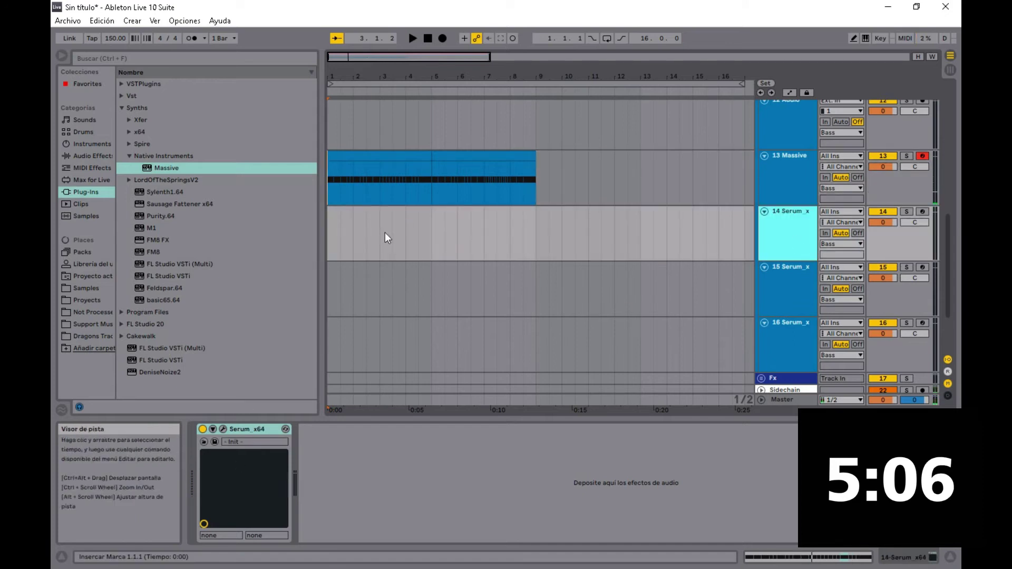
pyautogui.press('space')
pyautogui.press('space')
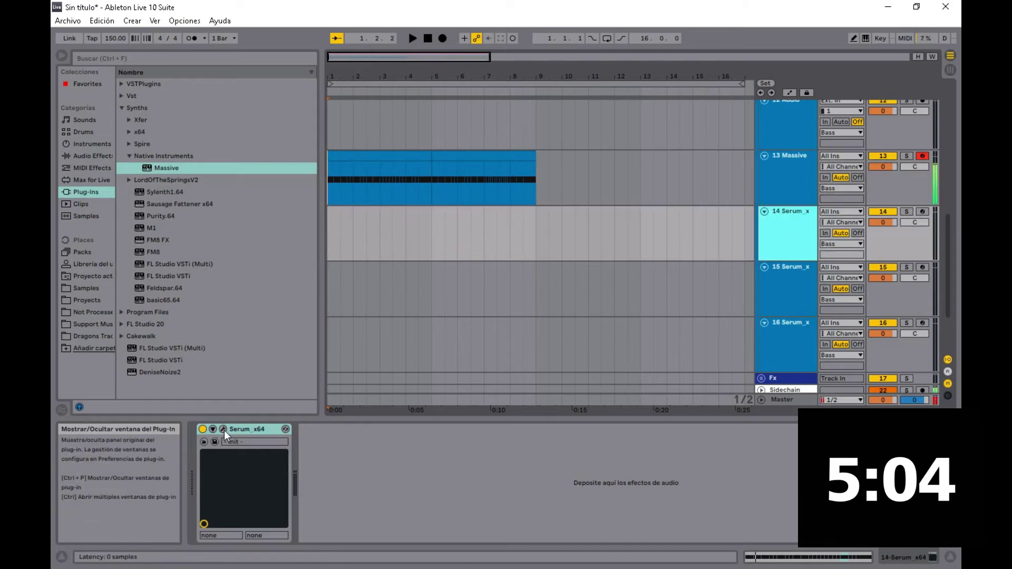
pyautogui.press('space')
pyautogui.press('space')
pyautogui.press('Up')
pyautogui.press('Up')
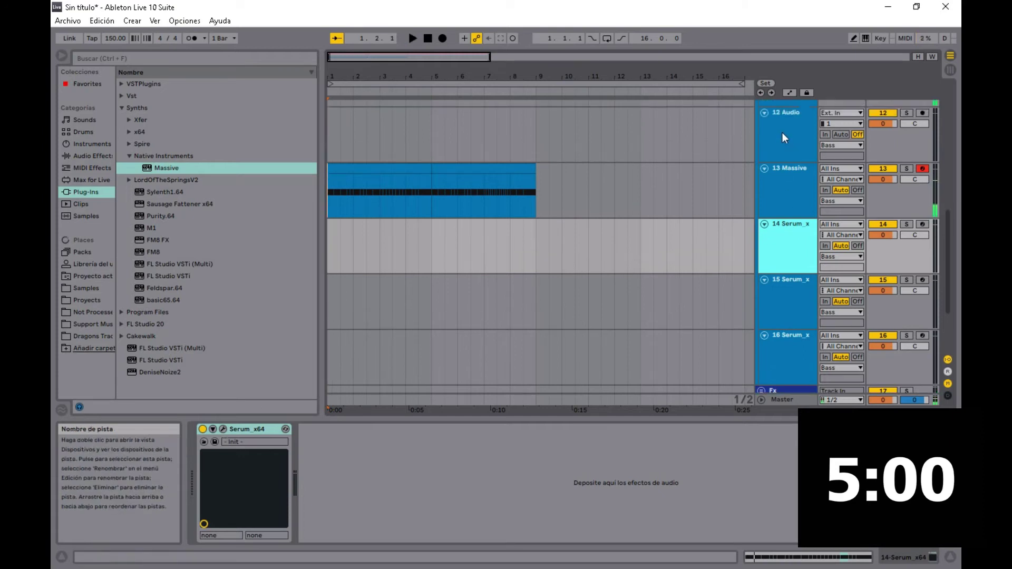
# Browse the user samples to the One Shot folder of Skyline Basses Vol.3 in the SKLN Sample Pack
pyautogui.click(94, 288)
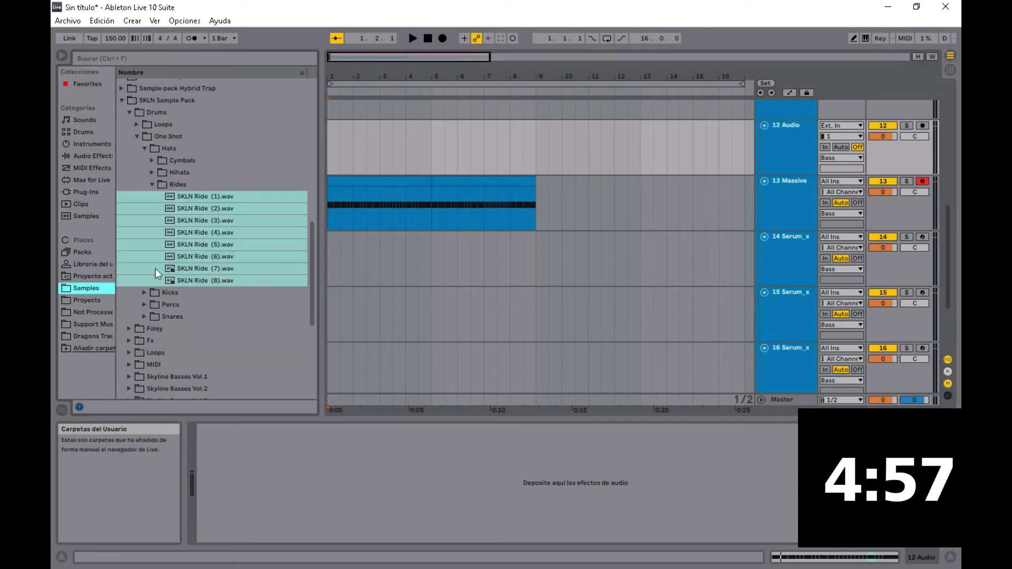
pyautogui.click(164, 145)
pyautogui.click(165, 137)
pyautogui.click(170, 220)
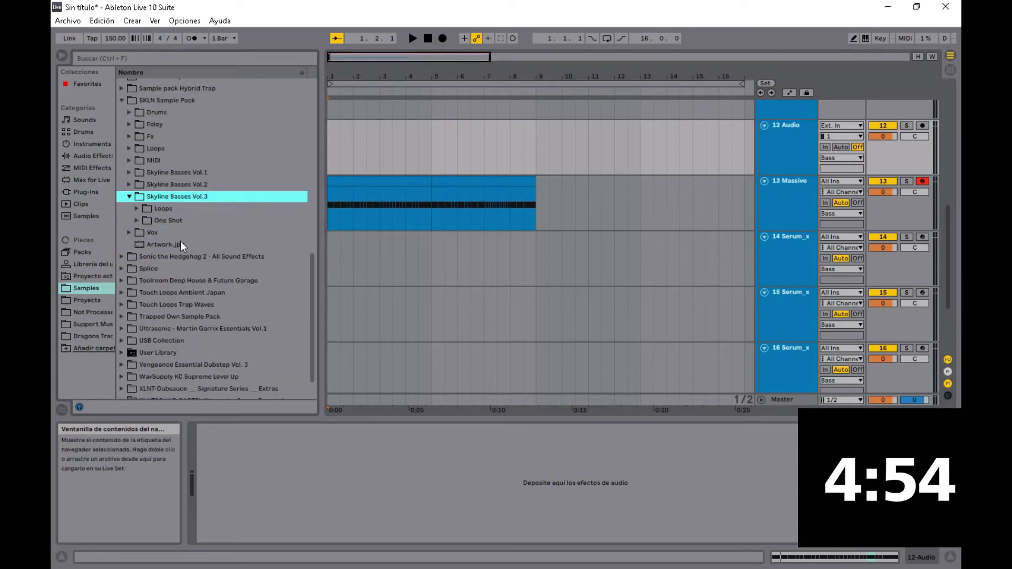
pyautogui.click(173, 222)
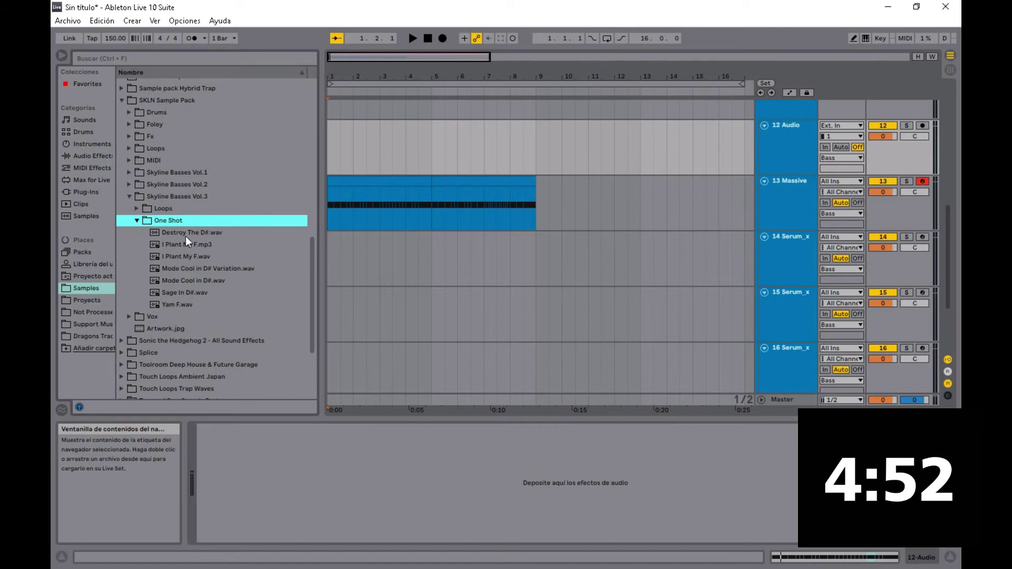
pyautogui.moveTo(450, 75); pyautogui.dragTo(450, 107)
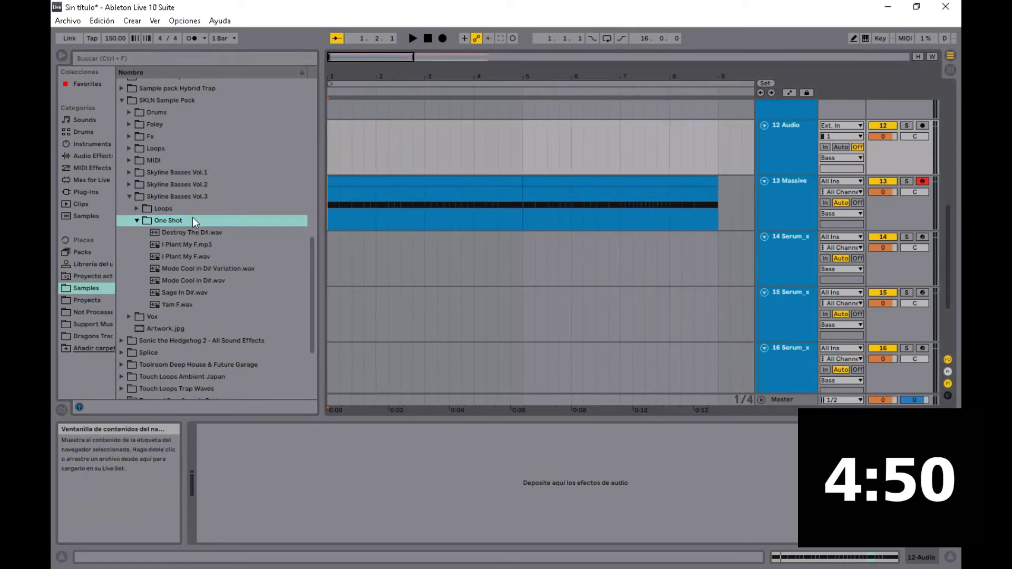
# Place Destroy The D#.wav on beat 2 of bar 1 on the 12 Audio track and play it against the Massive bass
pyautogui.moveTo(176, 232); pyautogui.dragTo(341, 163)
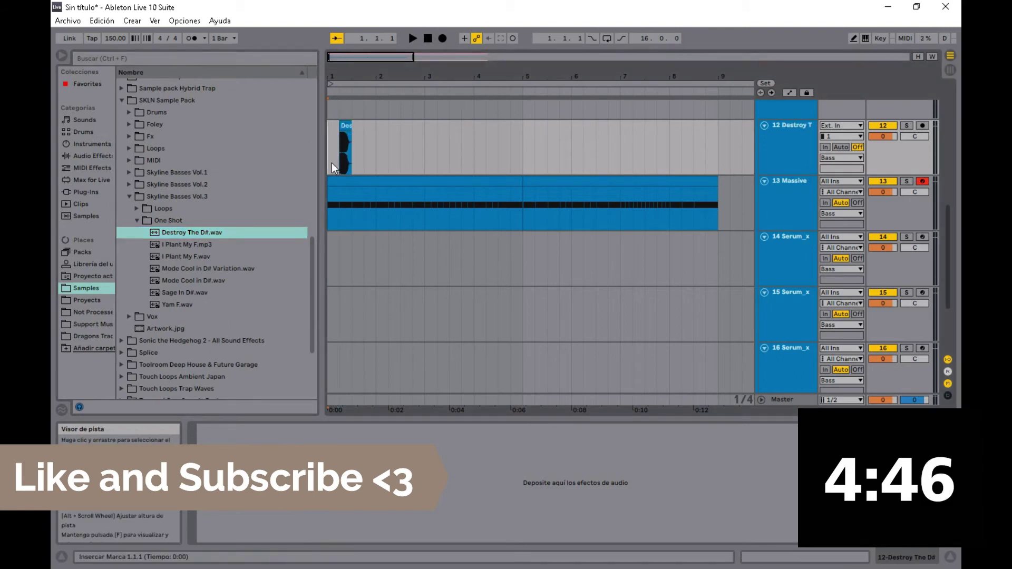
pyautogui.press('space')
pyautogui.press('space')
pyautogui.scroll(2, 351, 157)
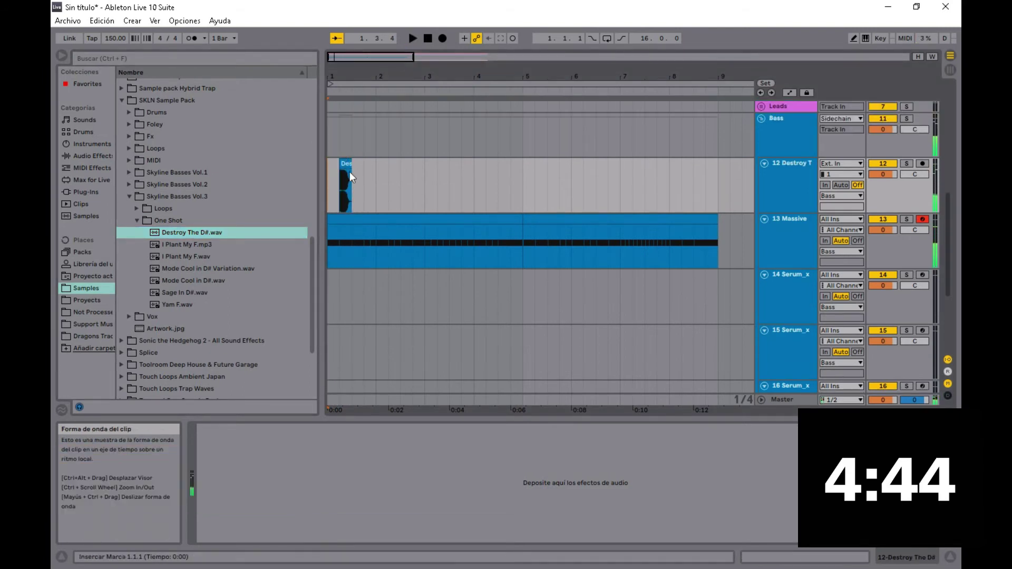
pyautogui.press('space')
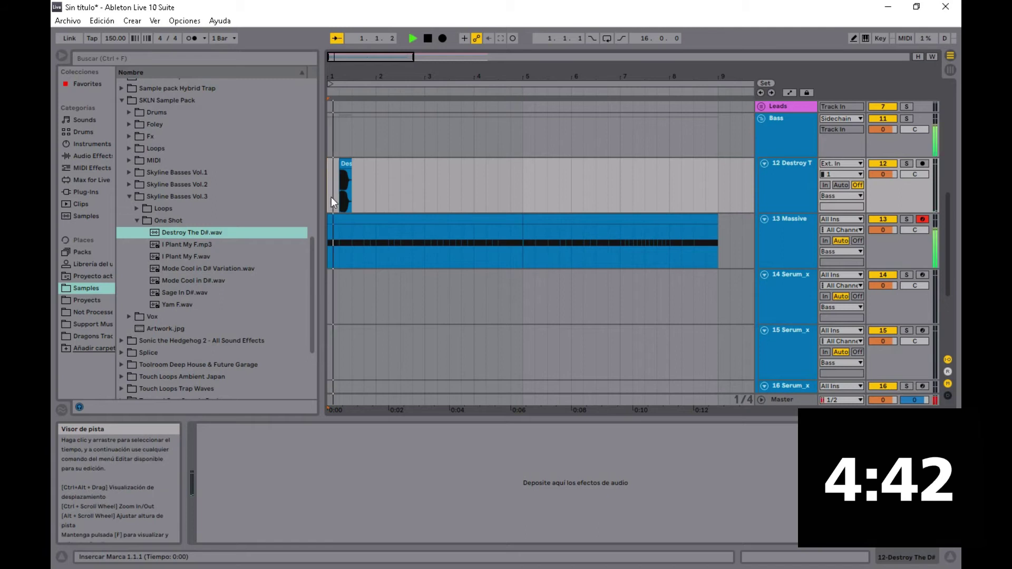
pyautogui.press('space')
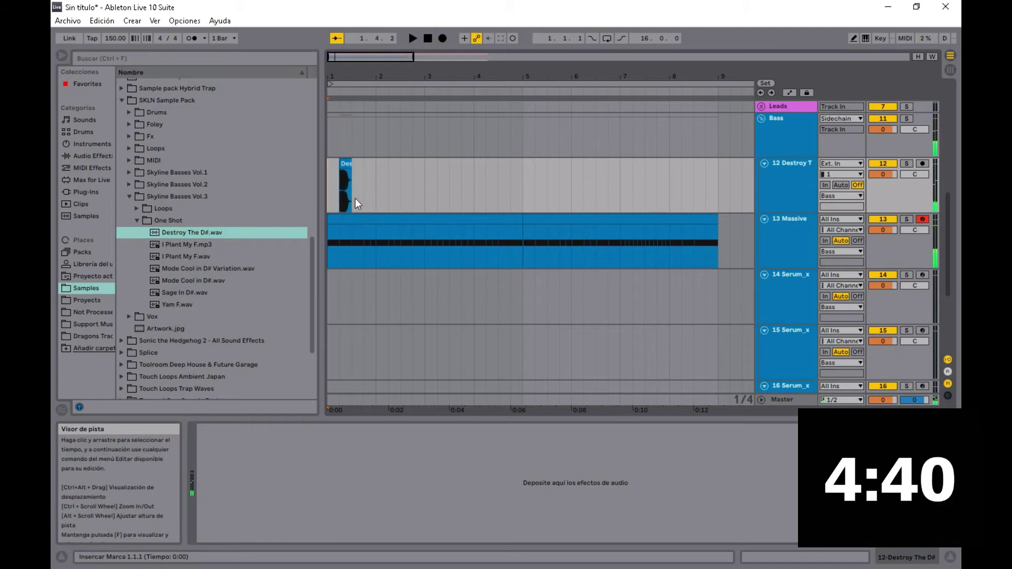
# Audition I Plant My F.wav and place it at bar 8 on the audio track above Massive
pyautogui.click(186, 253)
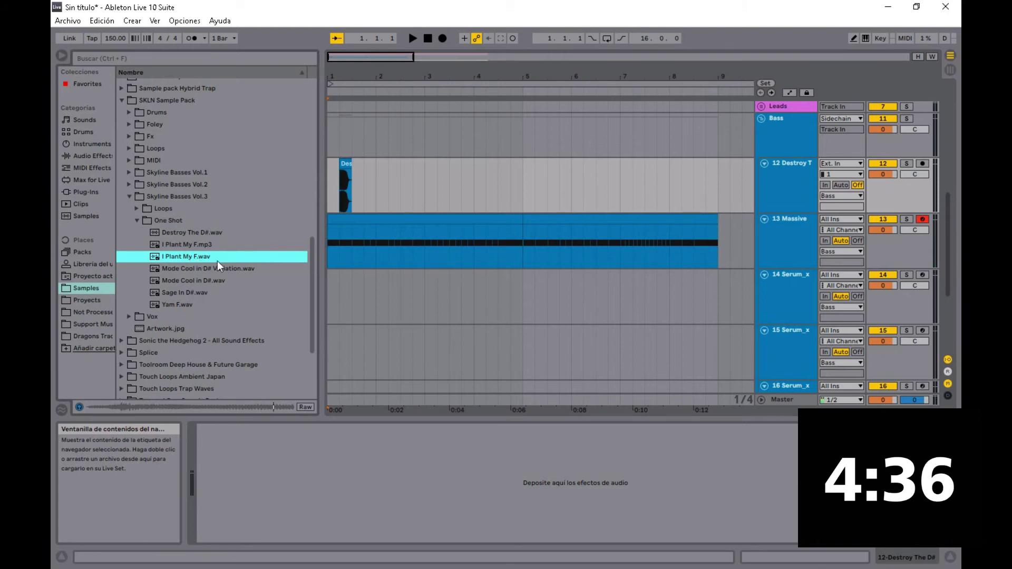
pyautogui.moveTo(173, 257); pyautogui.dragTo(673, 191)
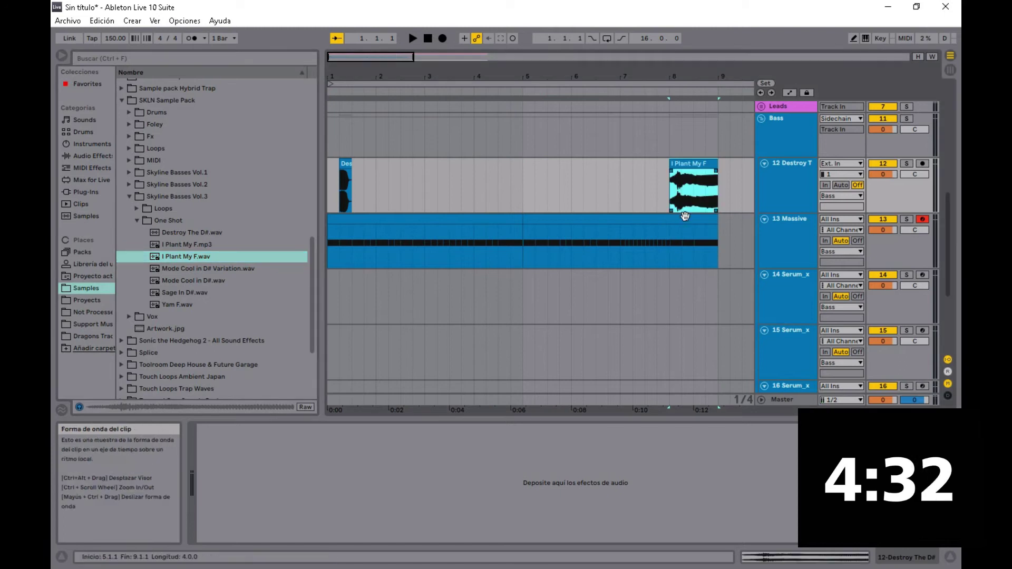
# In bar 4 of the second Massive clip, delete the first two D#3 notes and stretch the remaining one to fill the bar
pyautogui.doubleClick(676, 231)
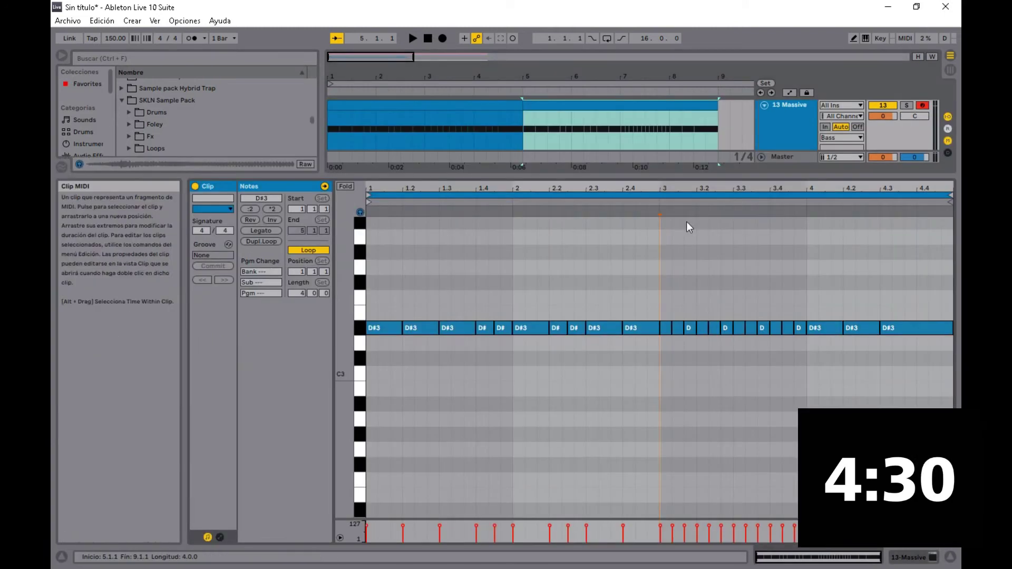
pyautogui.moveTo(848, 303); pyautogui.dragTo(824, 357)
pyautogui.press('Delete')
pyautogui.moveTo(881, 328); pyautogui.dragTo(817, 331)
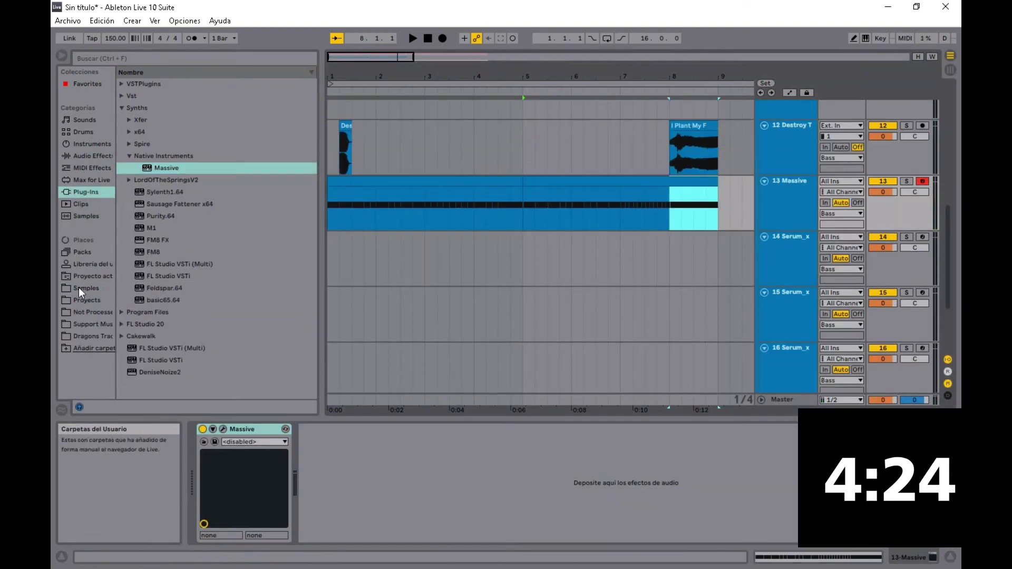
# Replace the I Plant My F clip at bar 8 with Sage In D#.wav and play from bar 8
pyautogui.click(80, 288)
pyautogui.click(181, 296)
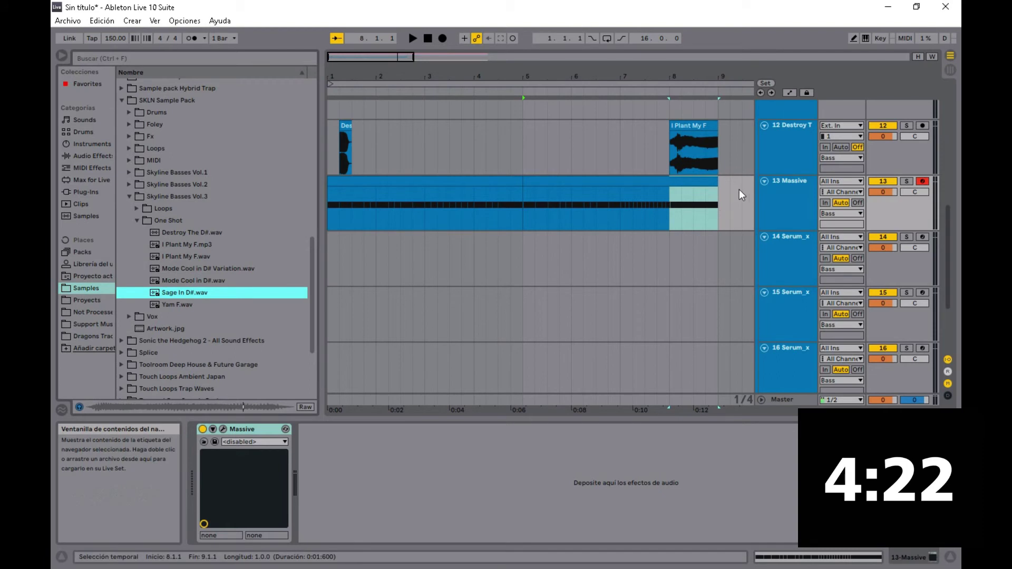
pyautogui.click(677, 126)
pyautogui.press('Delete')
pyautogui.moveTo(166, 292); pyautogui.dragTo(669, 132)
pyautogui.press('space')
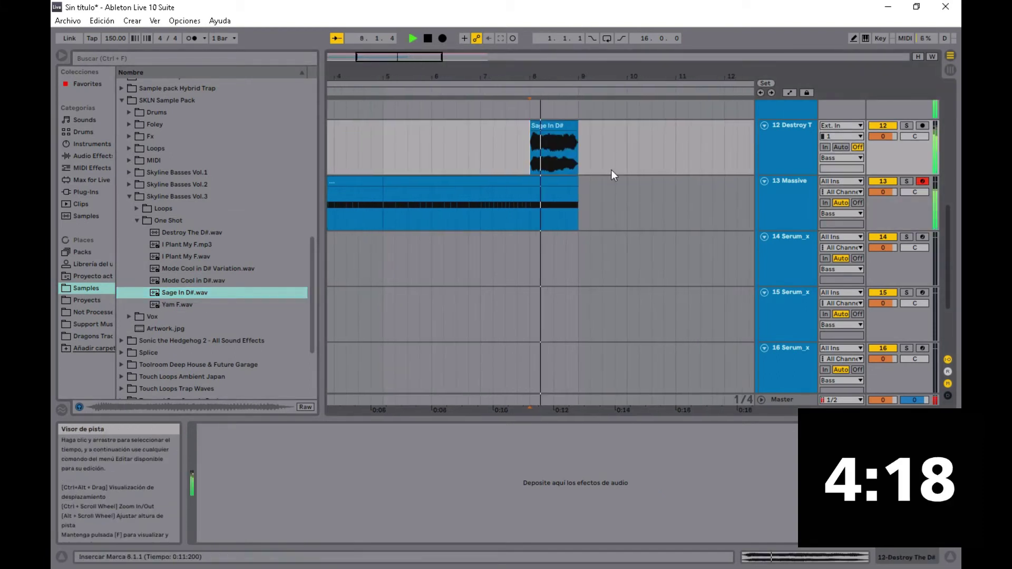
pyautogui.scroll(2, 575, 184)
pyautogui.press('space')
# Shorten the arrangement loop to 8 bars so that it spans bars 1 to 8
pyautogui.scroll(2, 544, 194)
pyautogui.scroll(-1, 543, 194)
pyautogui.scroll(4, 544, 191)
pyautogui.moveTo(434, 58); pyautogui.dragTo(454, 41)
pyautogui.scroll(3, 457, 122)
pyautogui.scroll(5, 511, 213)
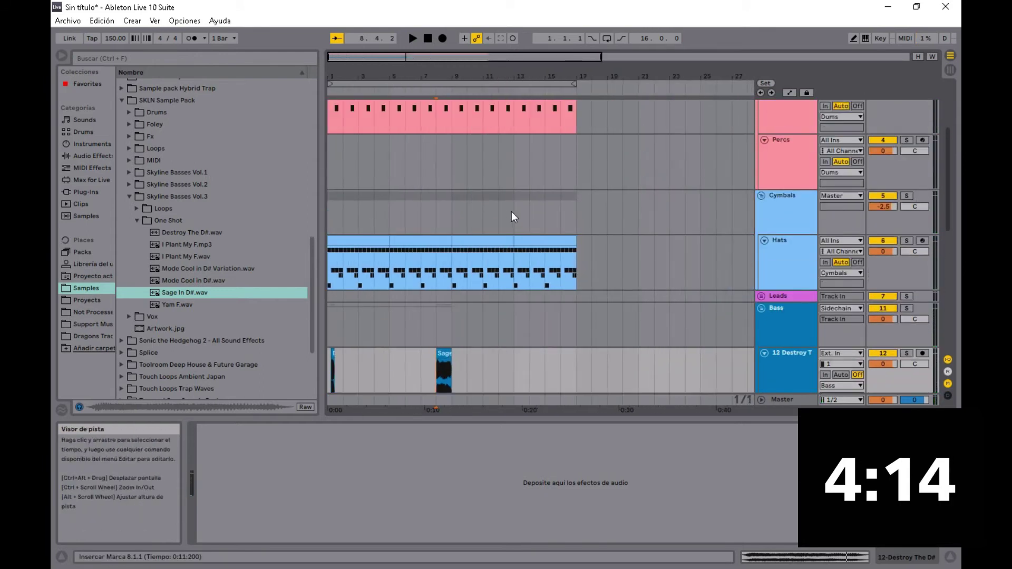
pyautogui.moveTo(571, 83); pyautogui.dragTo(451, 82)
# Delete bars 9 to 16 of the Kick, Snare and Hats clips and play the arrangement from bar 1
pyautogui.click(460, 145)
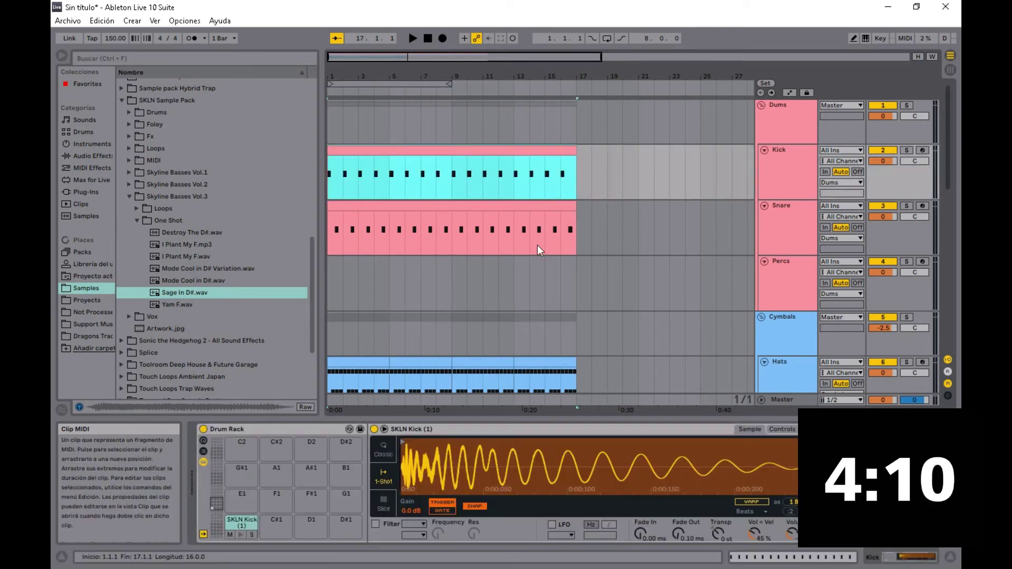
pyautogui.moveTo(463, 195); pyautogui.dragTo(577, 369)
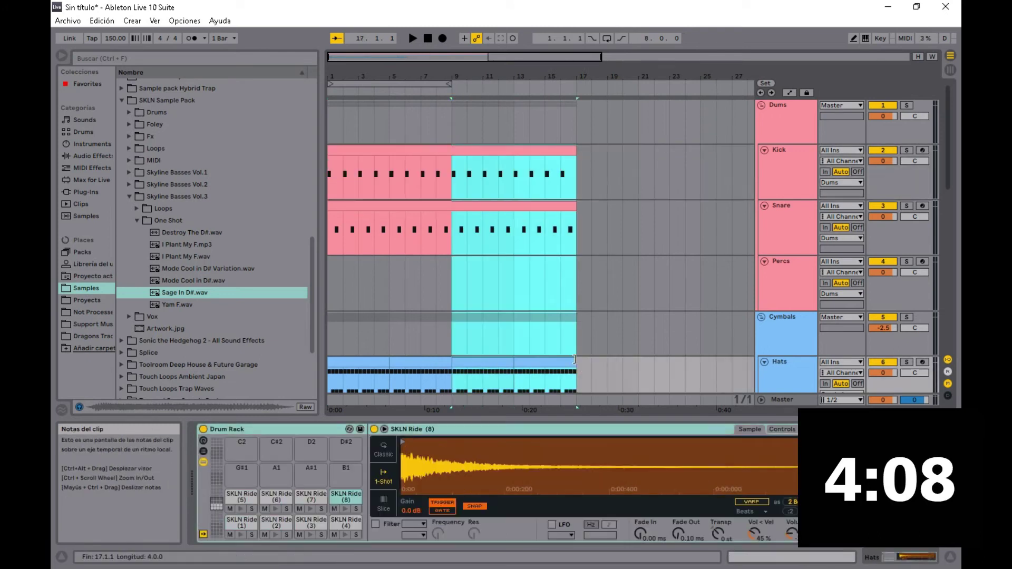
pyautogui.scroll(-5, 527, 237)
pyautogui.moveTo(470, 63); pyautogui.dragTo(470, 71)
pyautogui.click(428, 39)
pyautogui.press('space')
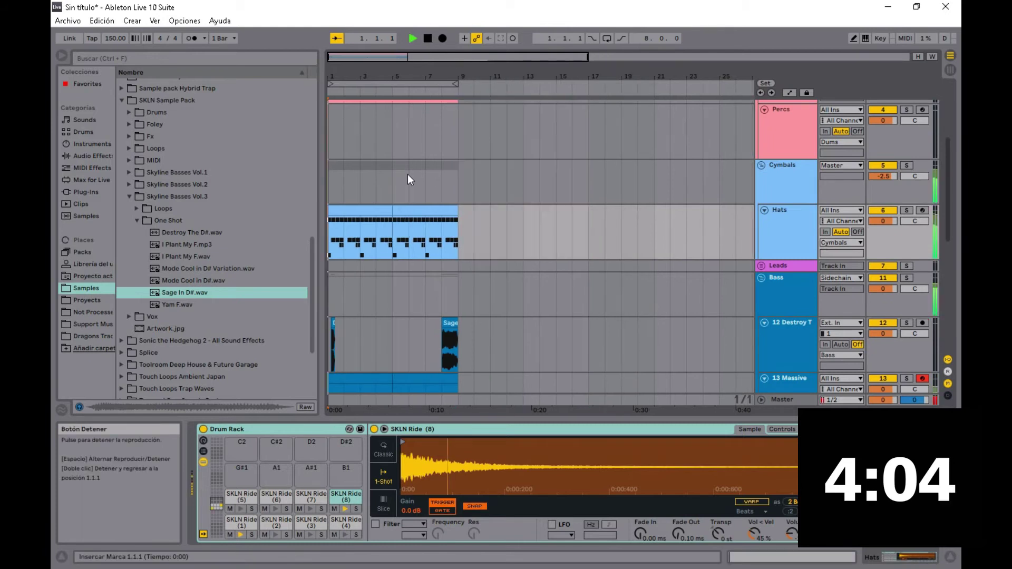
pyautogui.scroll(-3, 406, 185)
pyautogui.press('space')
# Load the BS MOM IM GOD preset from the user SKLN Basses Vol.3 folder into Serum on track 14
pyautogui.moveTo(365, 59); pyautogui.dragTo(364, 79)
pyautogui.scroll(-5, 799, 302)
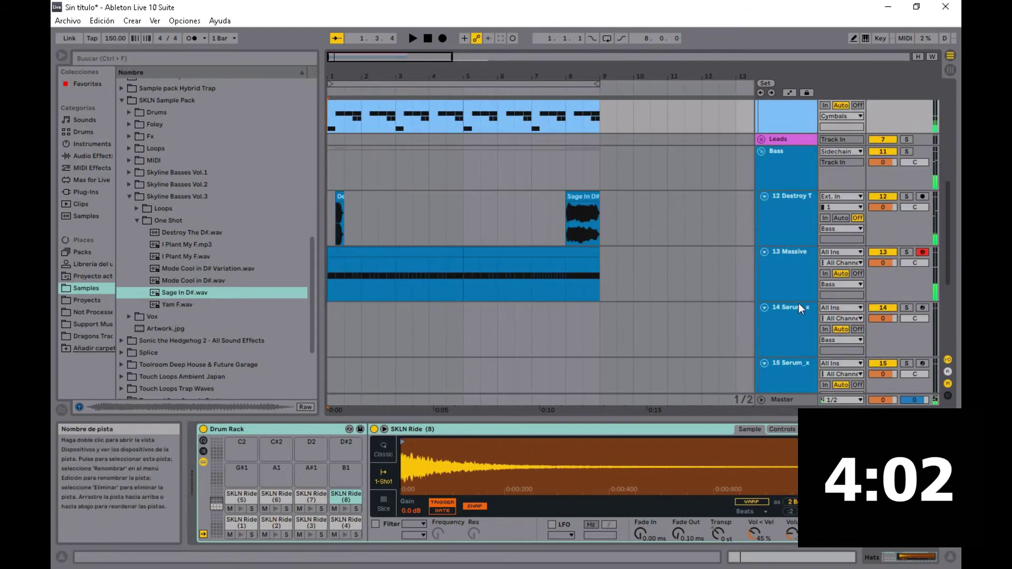
pyautogui.click(792, 305)
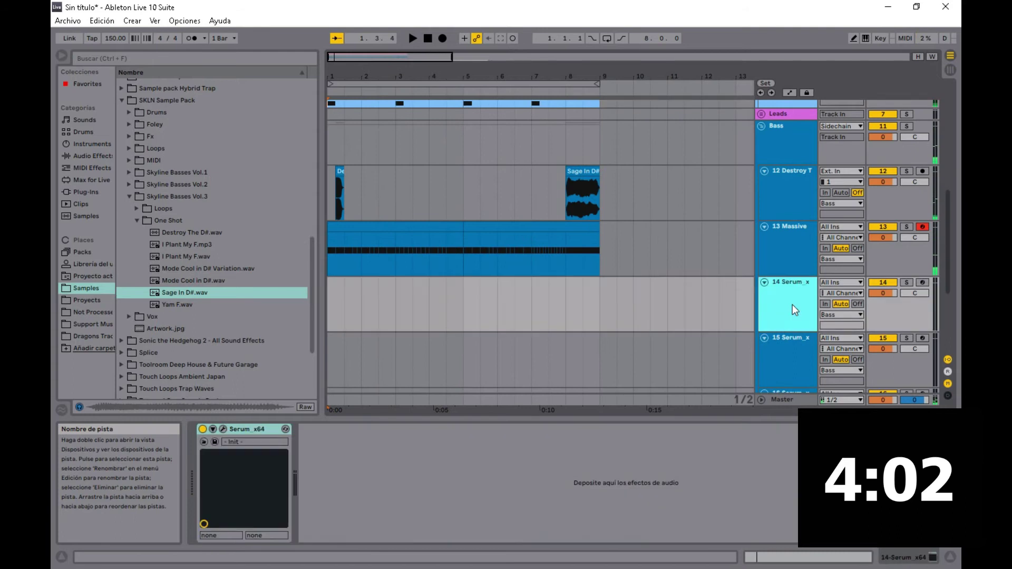
pyautogui.click(222, 429)
pyautogui.click(387, 88)
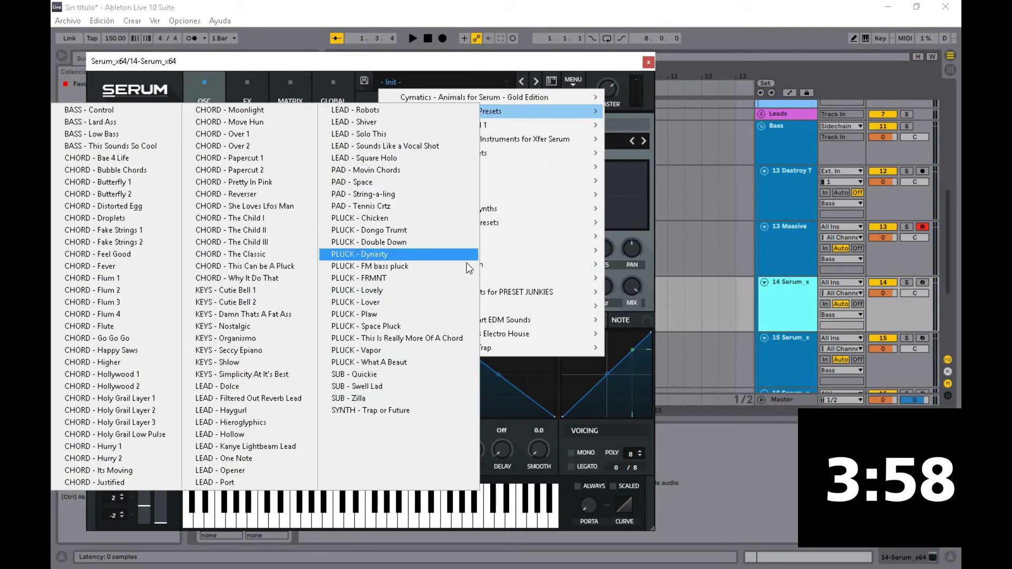
pyautogui.moveTo(527, 278)
pyautogui.moveTo(678, 260)
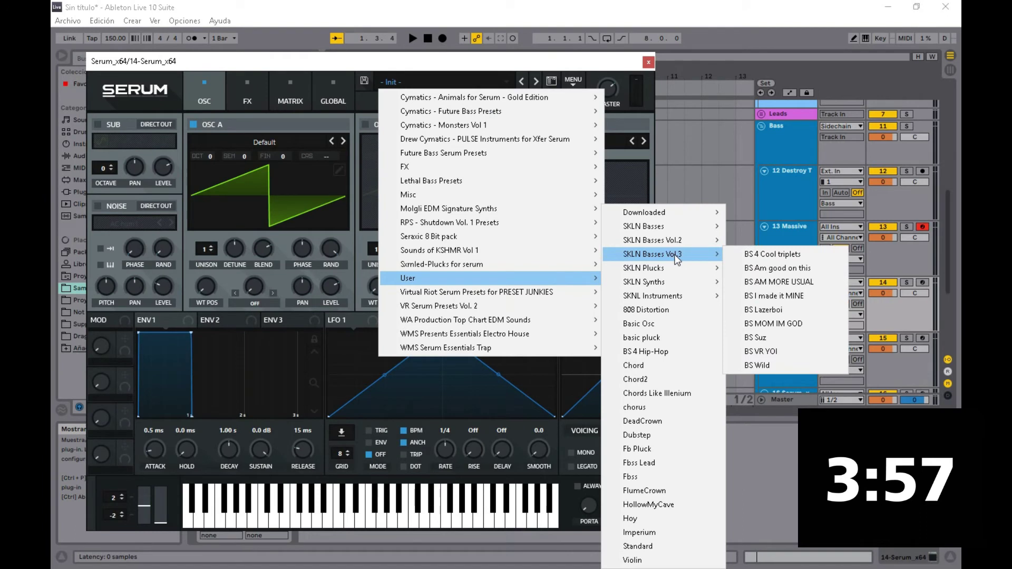
pyautogui.click(781, 321)
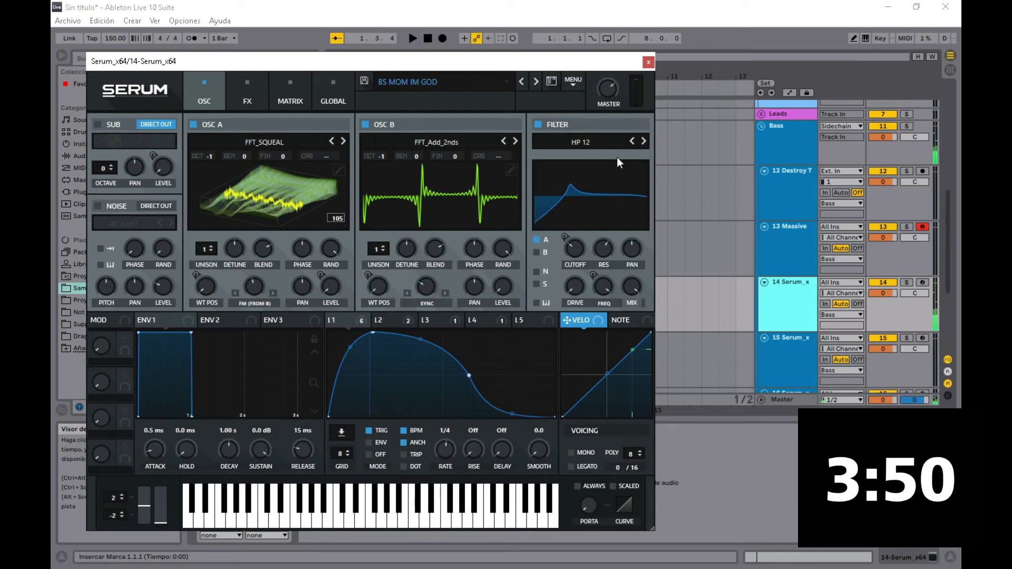
pyautogui.click(648, 61)
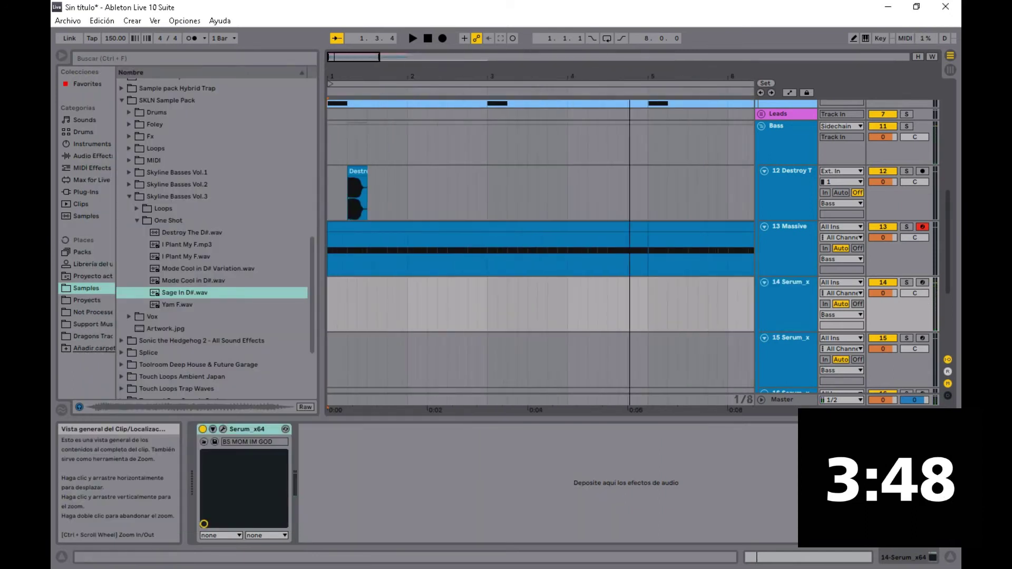
# Play the opening, and move the Massive section from beat 3 of bar 1 up to bar 3 onto the 14 Serum track
pyautogui.click(331, 258)
pyautogui.press('space')
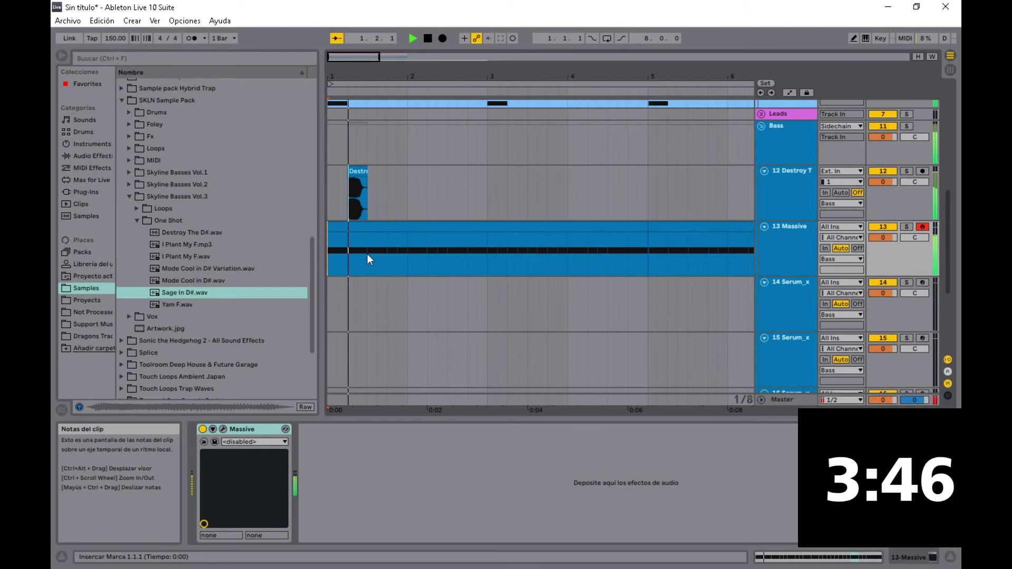
pyautogui.press('space')
pyautogui.moveTo(367, 254); pyautogui.dragTo(388, 248)
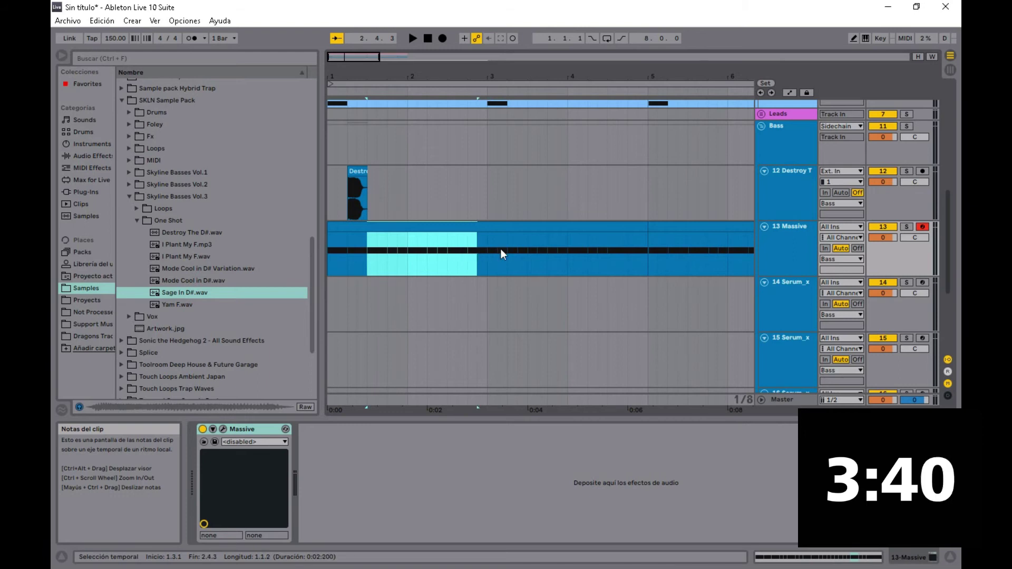
pyautogui.moveTo(452, 226); pyautogui.dragTo(454, 299)
# Copy the Massive notes from beat 3 of bar 1 up to bar 3 onto the 14 Serum track and transpose them down one octave
pyautogui.press('space')
pyautogui.press('space')
pyautogui.doubleClick(390, 290)
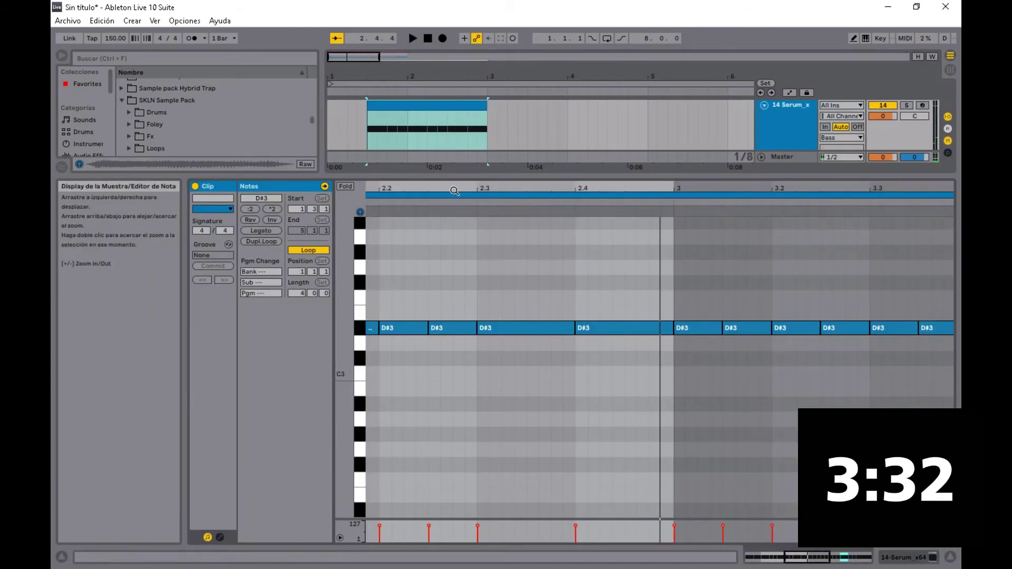
pyautogui.hotkey('shift', 'Tab')
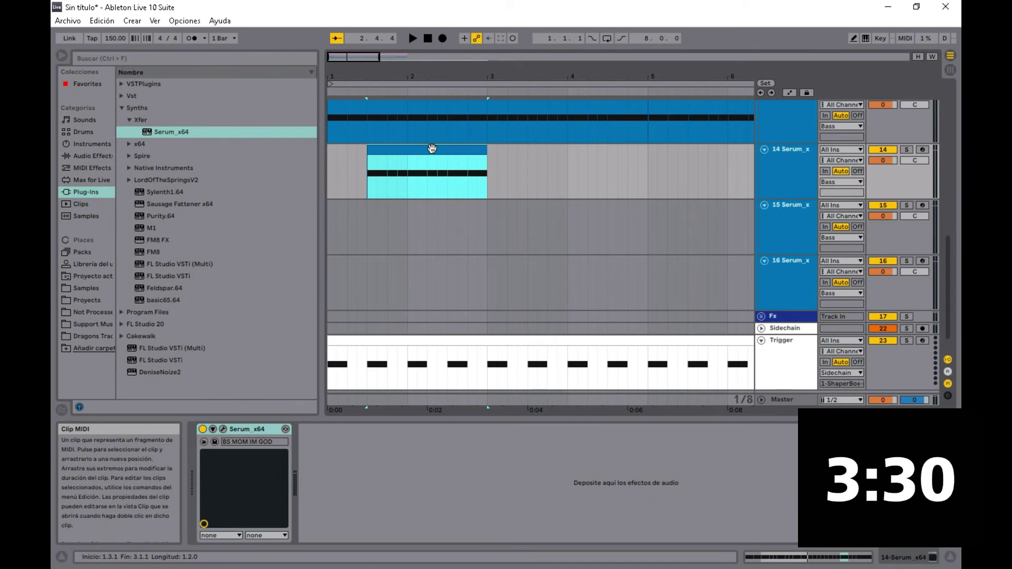
pyautogui.doubleClick(432, 148)
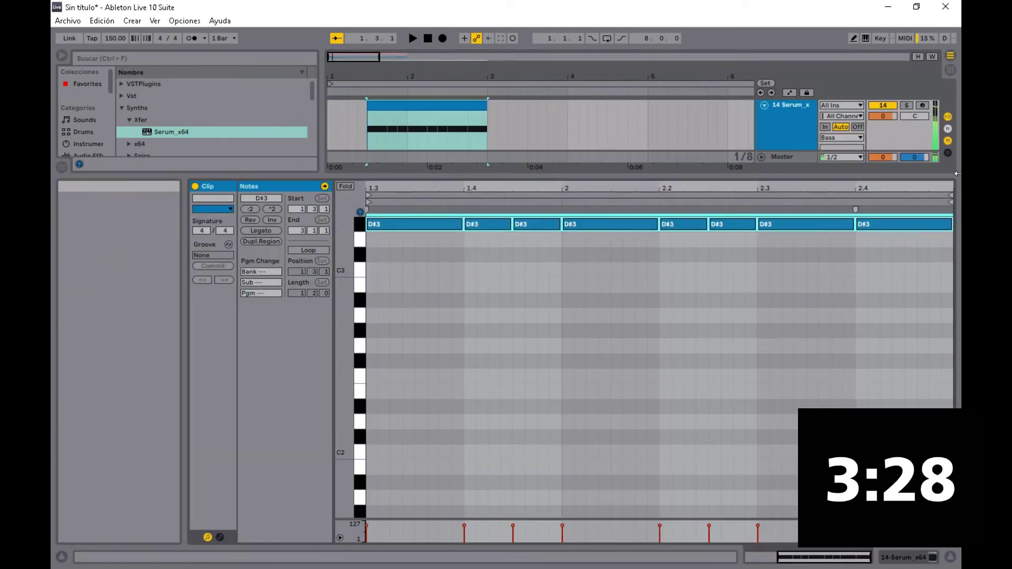
pyautogui.press('space')
pyautogui.press('space')
pyautogui.hotkey('shift', 'Down')
pyautogui.press('space')
pyautogui.hotkey('shift', 'Tab')
# Play the opening from bar 1 to check the transposed Serum bass against the drums and Massive line
pyautogui.scroll(5, 492, 251)
pyautogui.press('space')
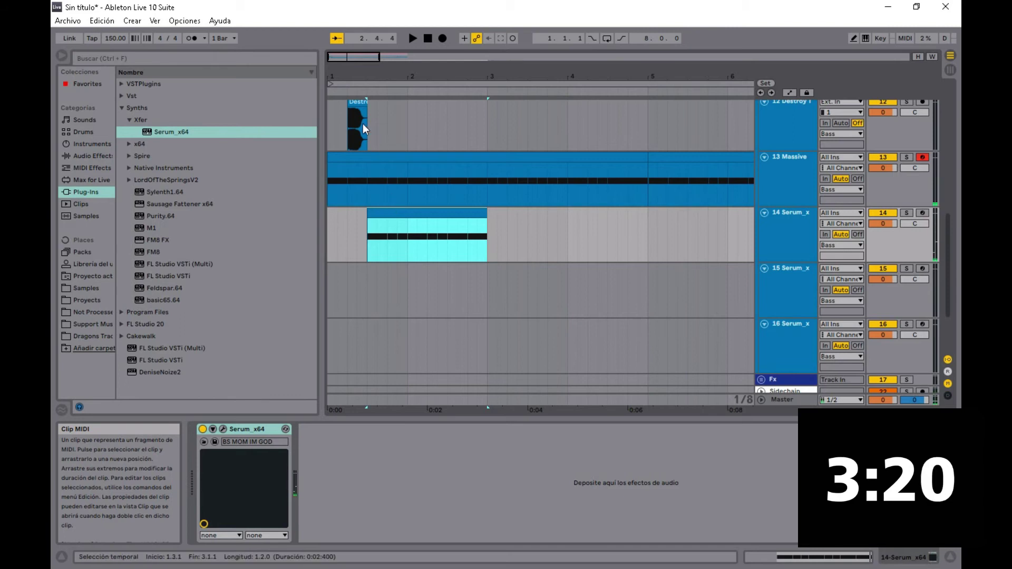
pyautogui.click(332, 133)
pyautogui.press('space')
pyautogui.scroll(3, 334, 132)
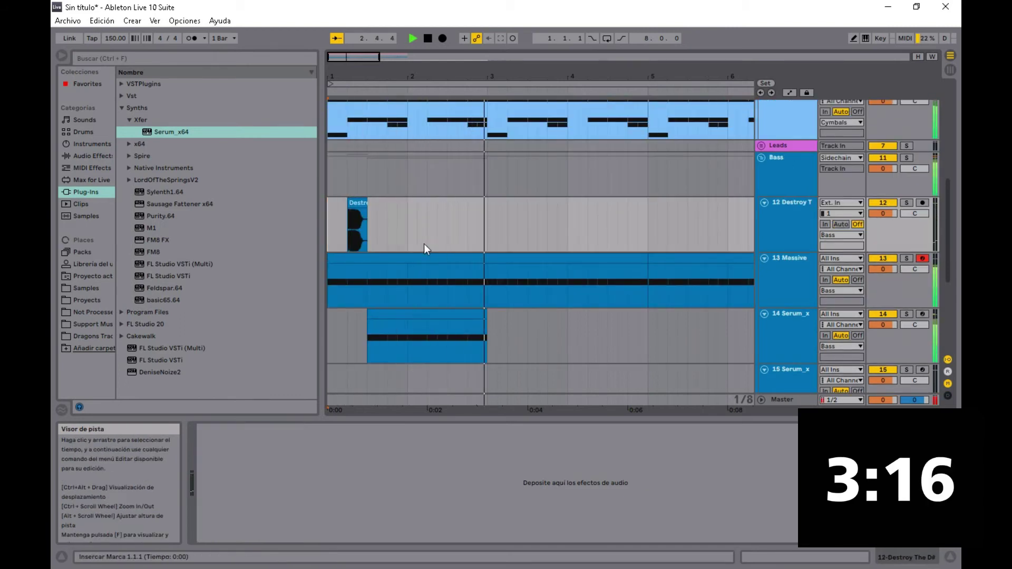
pyautogui.press('space')
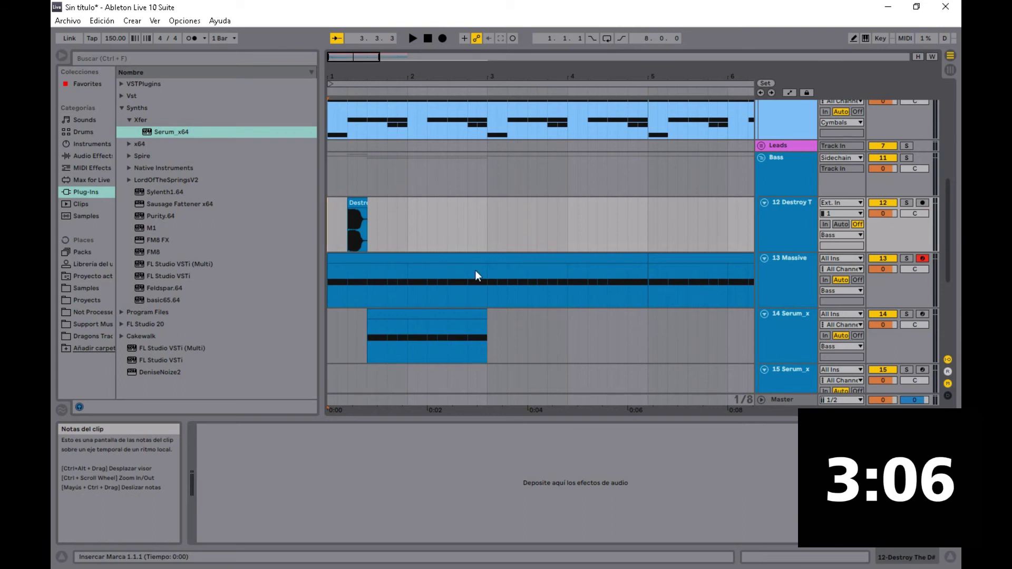
pyautogui.press('space')
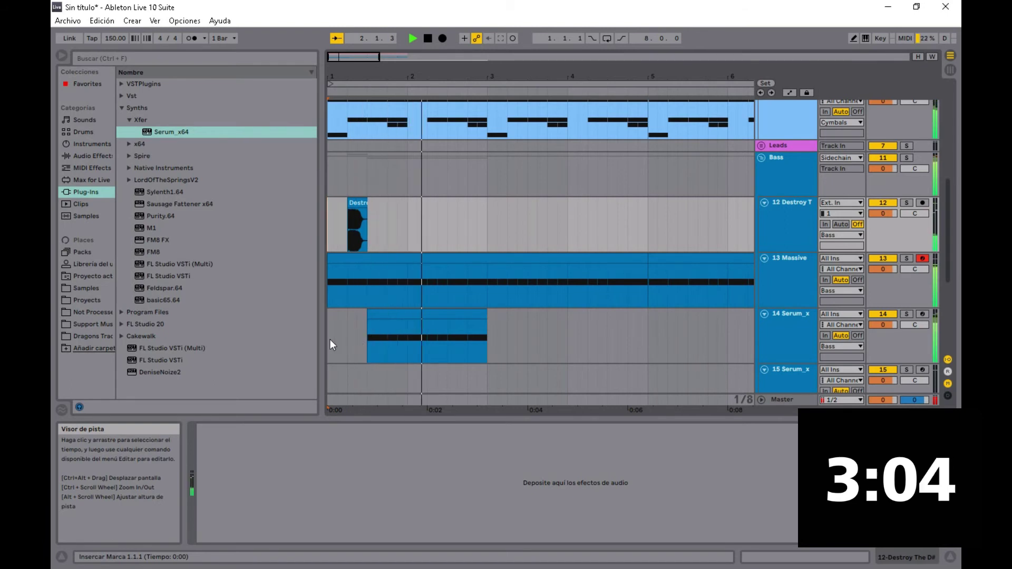
pyautogui.click(330, 341)
pyautogui.press('space')
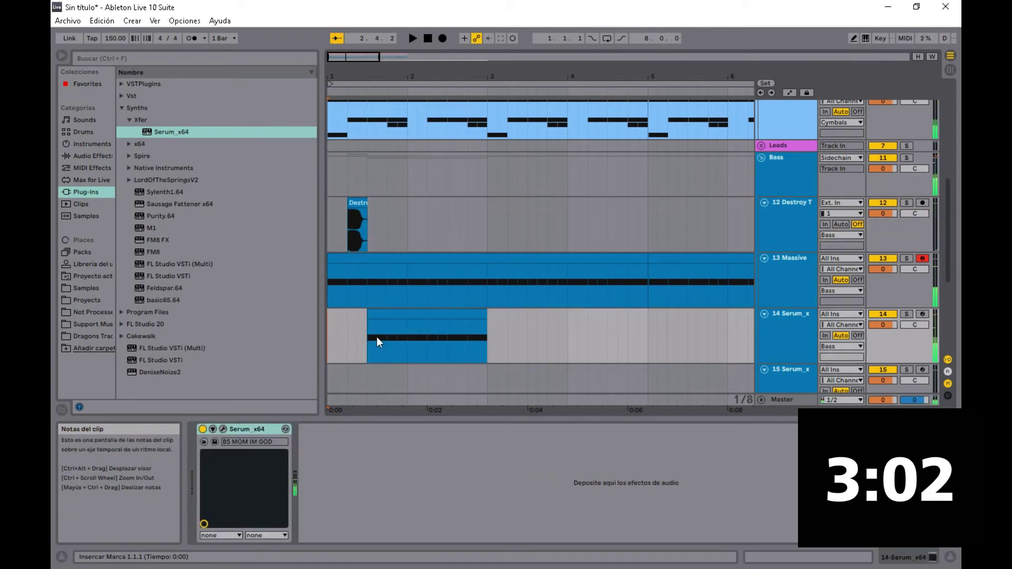
pyautogui.click(433, 316)
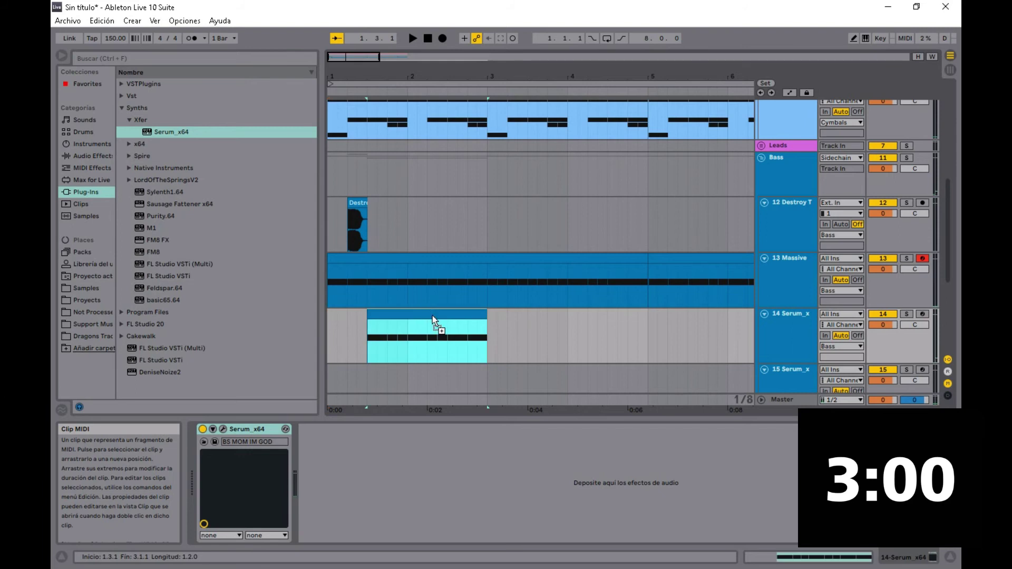
pyautogui.moveTo(494, 286); pyautogui.dragTo(548, 267)
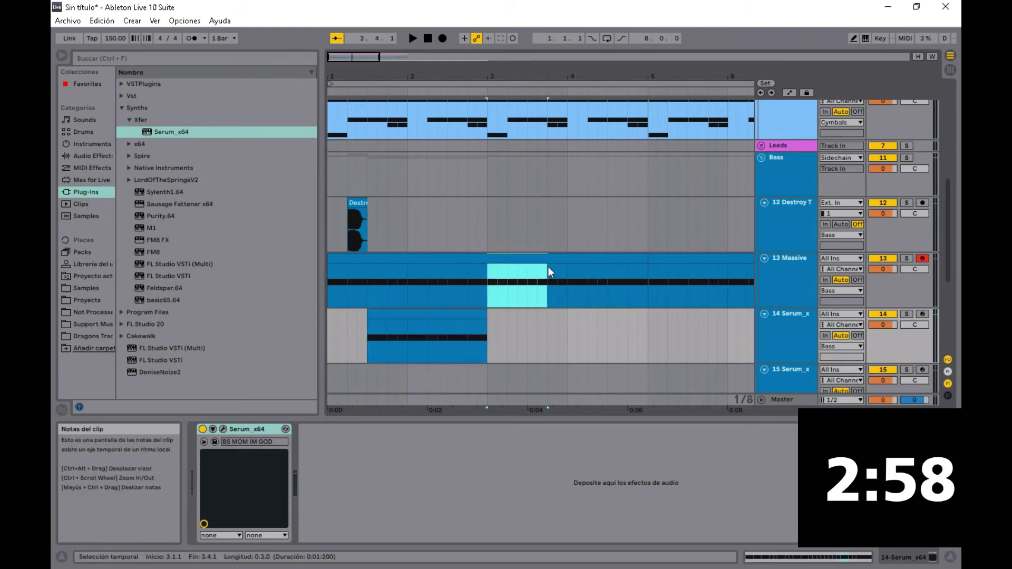
pyautogui.click(368, 339)
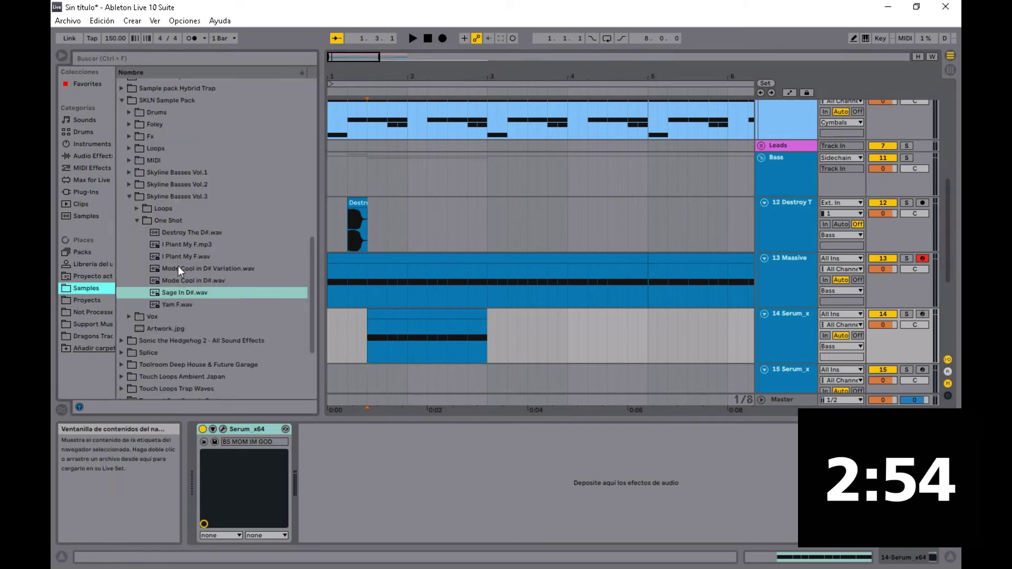
# Audition the Vol.3 one-shots and place Yam F.wav on beat 1 of bar 1 on track 12, trimmed to one beat
pyautogui.click(179, 258)
pyautogui.click(178, 306)
pyautogui.moveTo(236, 305); pyautogui.dragTo(412, 222)
pyautogui.moveTo(481, 198); pyautogui.dragTo(336, 203)
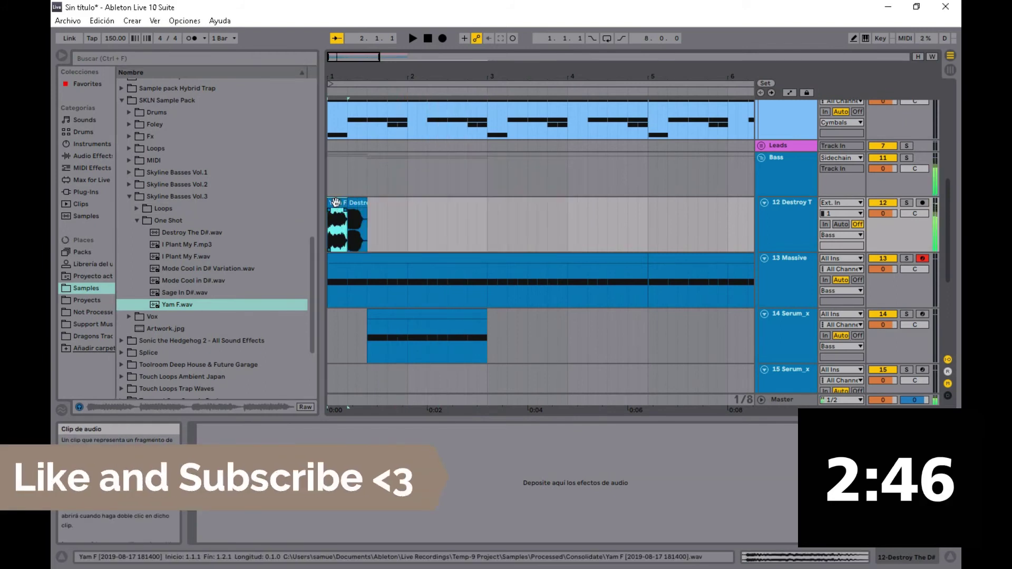
# Inspect the Yam F clip's sample settings and play the opening from bar 1
pyautogui.doubleClick(336, 202)
pyautogui.click(258, 255)
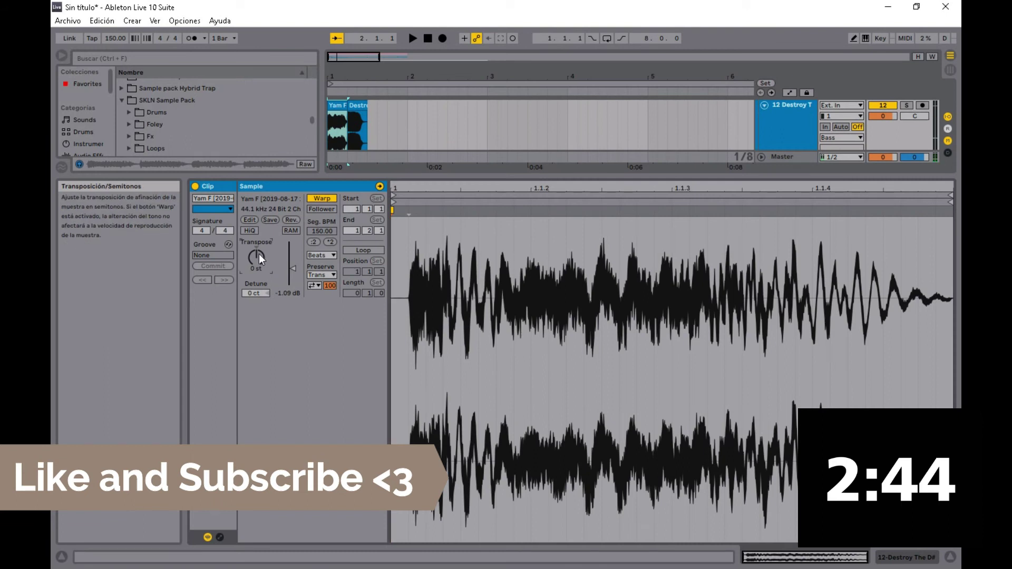
pyautogui.press('space')
pyautogui.hotkey('shift', 'Tab')
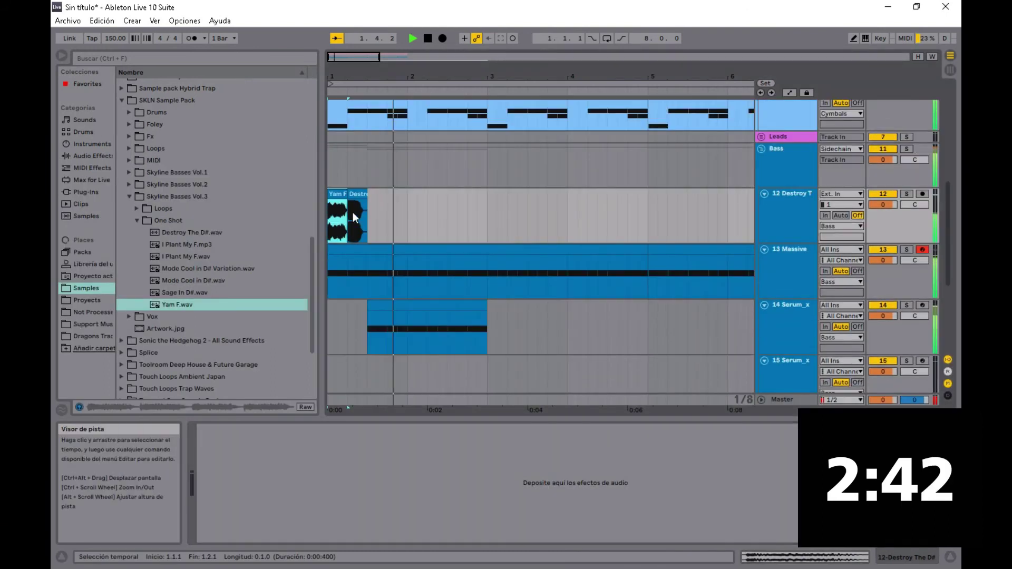
pyautogui.press('space')
# Copy the Massive notes from bar 3 up to beat 3 of bar 4 onto the 14 Serum track and transpose them down one octave
pyautogui.click(410, 334)
pyautogui.moveTo(486, 283); pyautogui.dragTo(575, 317)
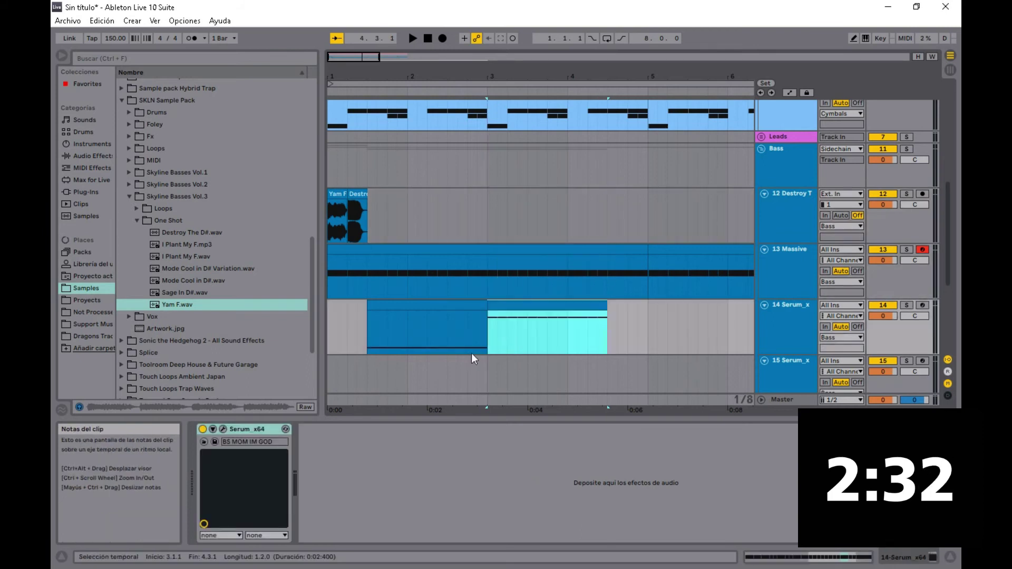
pyautogui.doubleClick(504, 301)
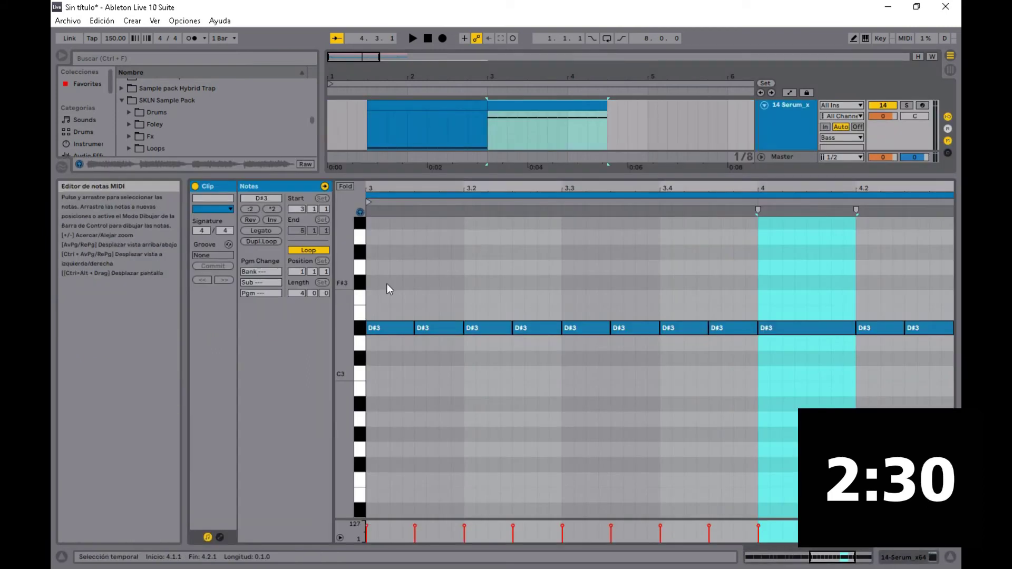
pyautogui.moveTo(391, 298); pyautogui.dragTo(955, 343)
pyautogui.hotkey('shift', 'Down')
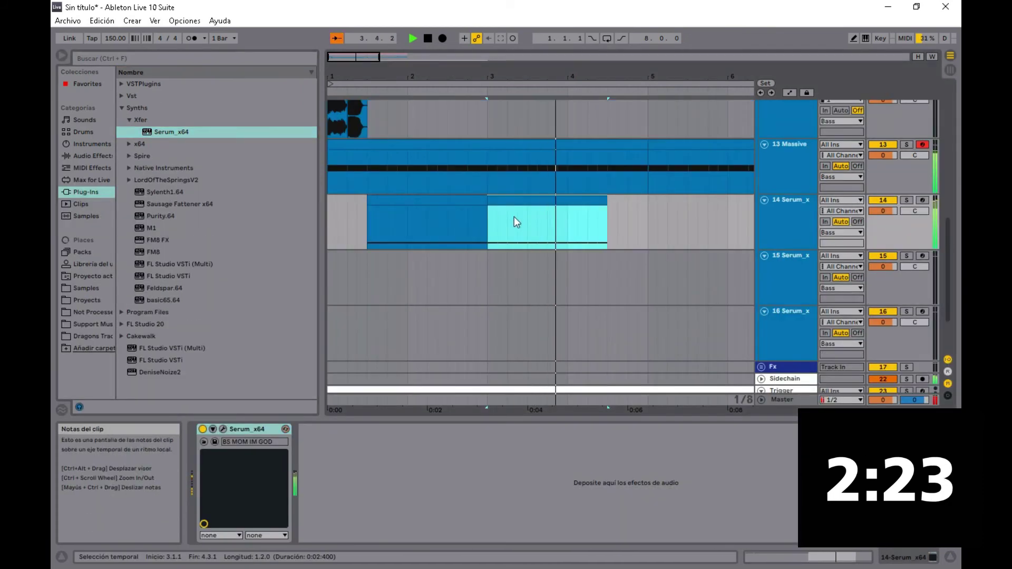
# Play the arrangement from bar 1 through the second Serum clip
pyautogui.scroll(2, 514, 214)
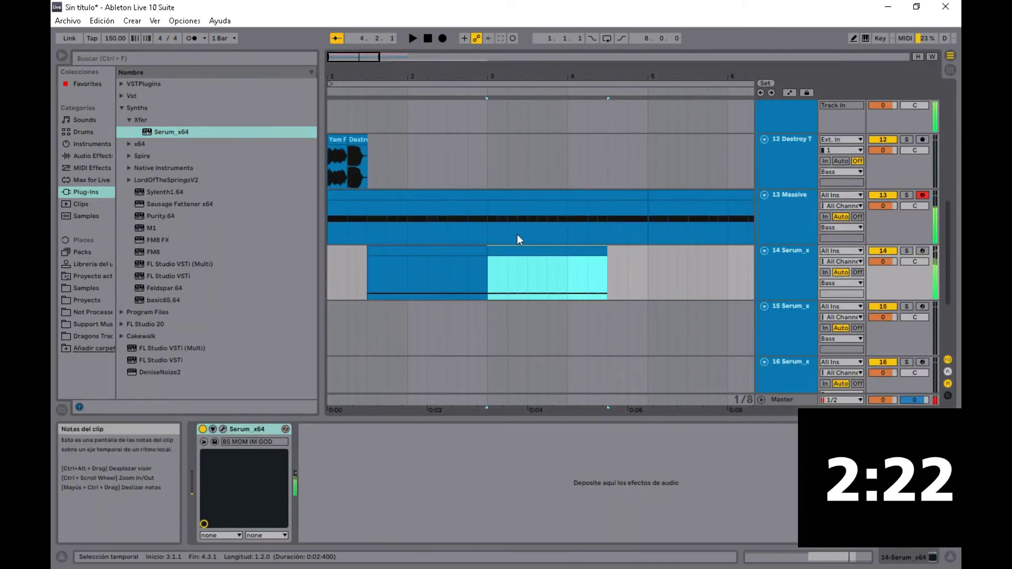
pyautogui.click(328, 277)
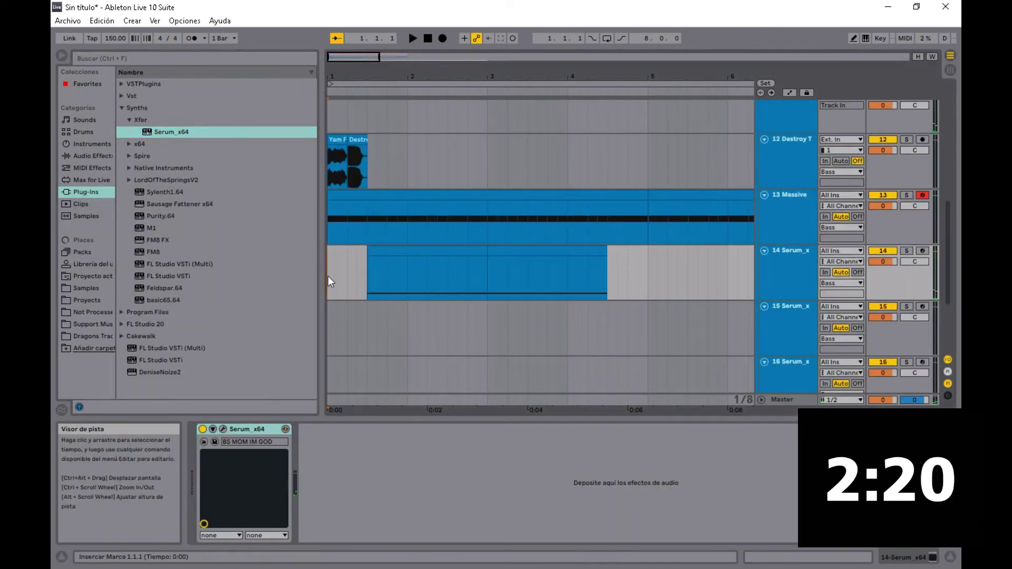
pyautogui.press('space')
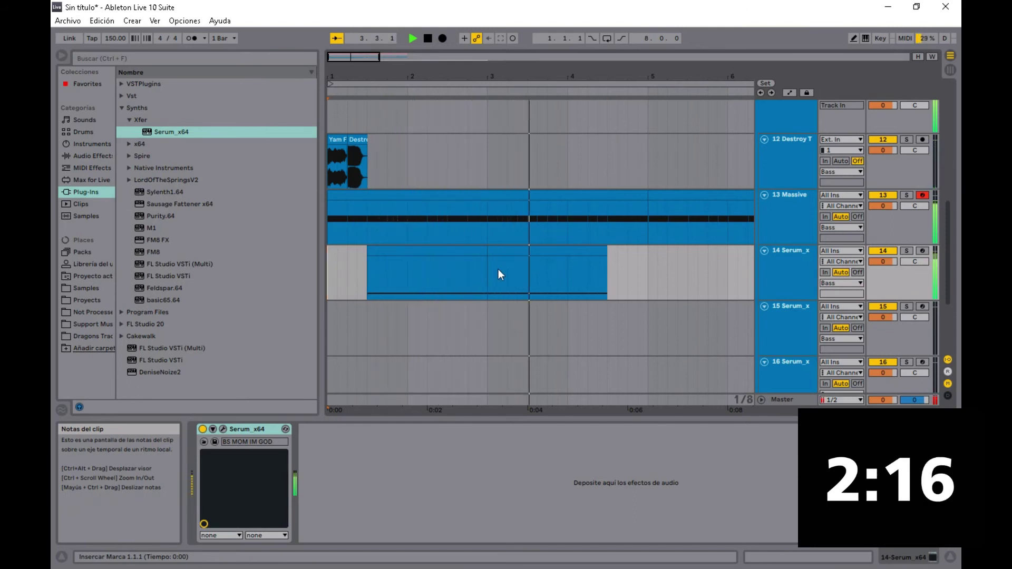
pyautogui.press('space')
# Play from beat 3 of bar 4 and audition the Sage In D#.wav and Mode Cool in D#.wav one-shots
pyautogui.click(76, 289)
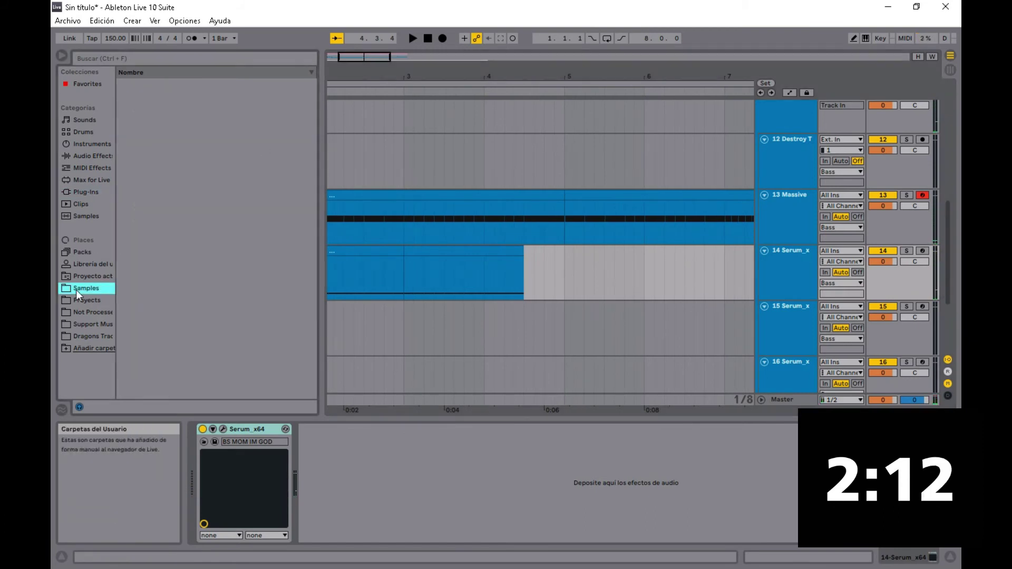
pyautogui.click(521, 214)
pyautogui.press('space')
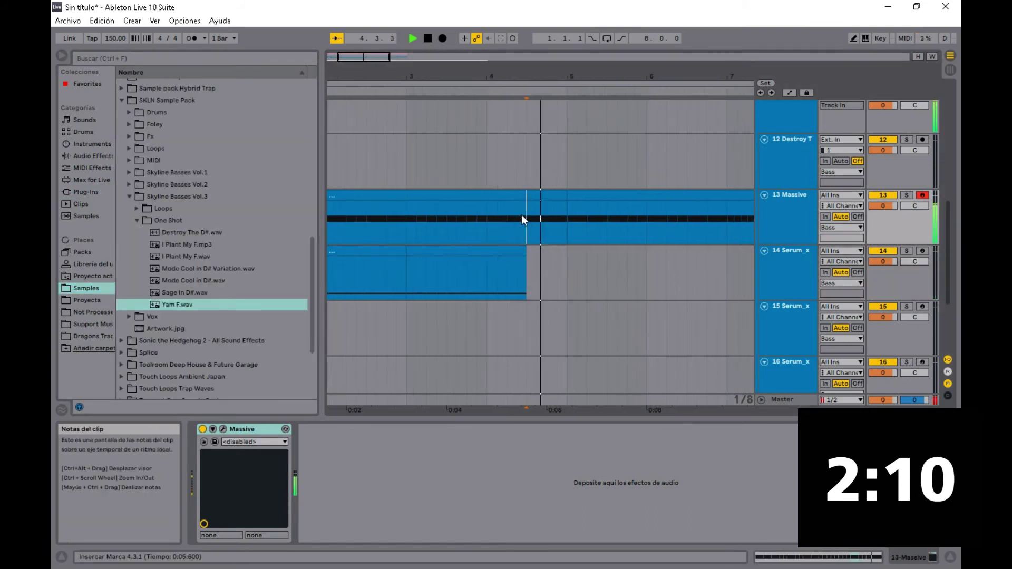
pyautogui.press('space')
pyautogui.click(186, 292)
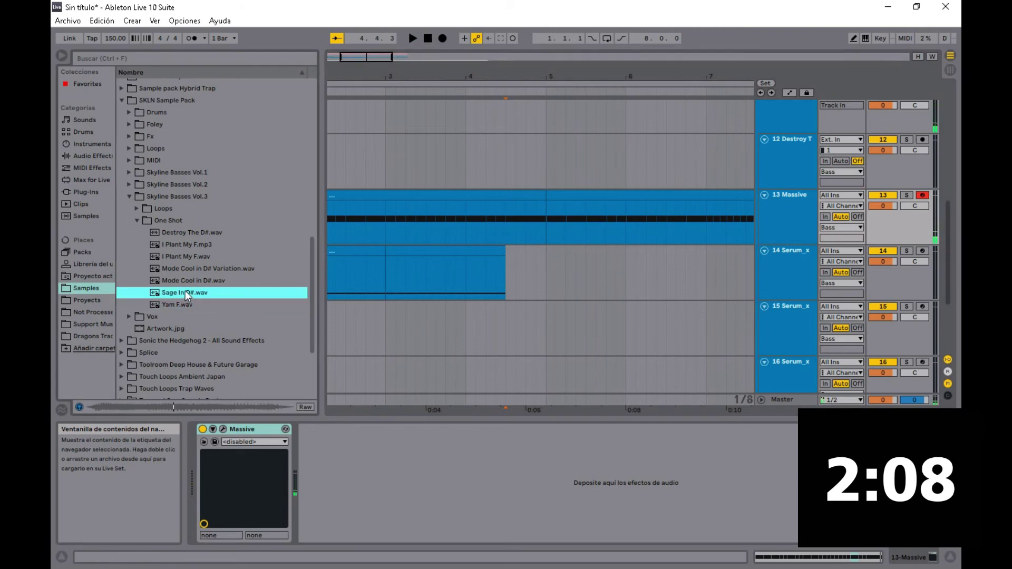
pyautogui.click(186, 285)
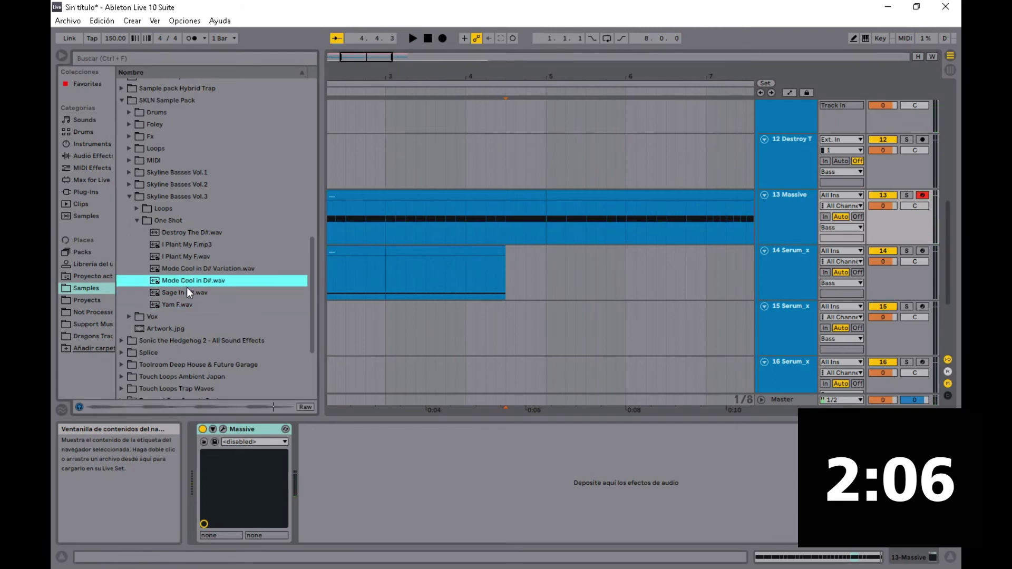
# Play from beat 3 of bar 1, and delete beat 4 of bar 2 from the first clip on the 14 Serum track
pyautogui.moveTo(372, 58); pyautogui.dragTo(360, 56)
pyautogui.click(366, 222)
pyautogui.press('space')
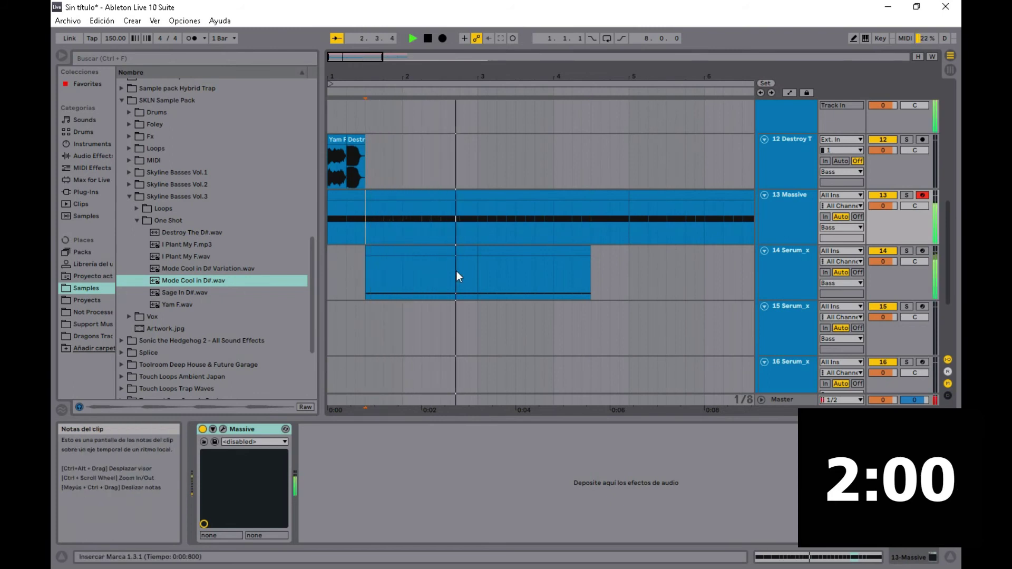
pyautogui.press('space')
pyautogui.moveTo(460, 271); pyautogui.dragTo(473, 254)
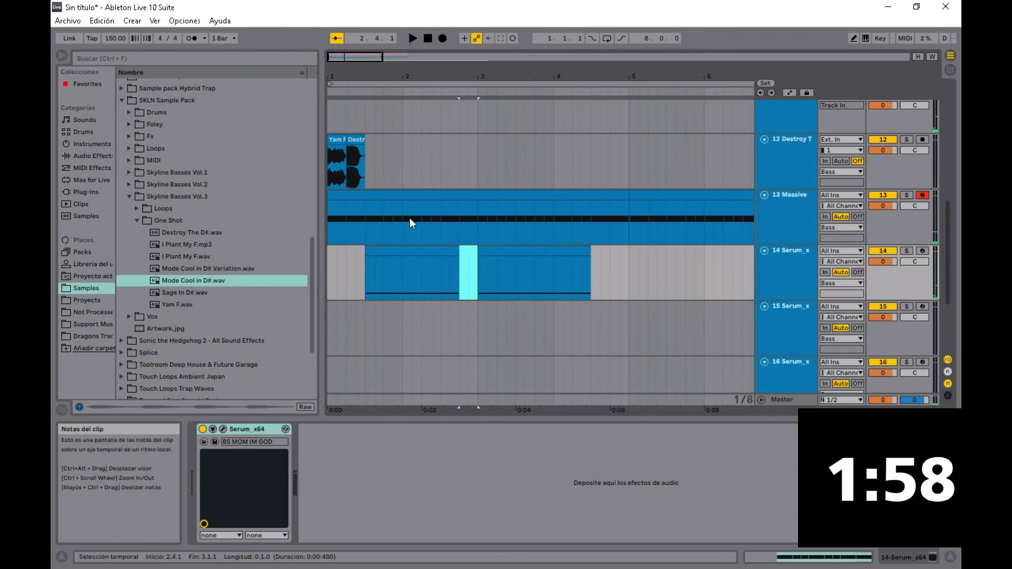
# Place Mode Cool in D#.wav on beat 4 of bar 2 on track 12, trimmed to one beat, and set its clip gain to 5.44 dB
pyautogui.moveTo(211, 277); pyautogui.dragTo(476, 161)
pyautogui.moveTo(533, 139); pyautogui.dragTo(479, 139)
pyautogui.doubleClick(466, 139)
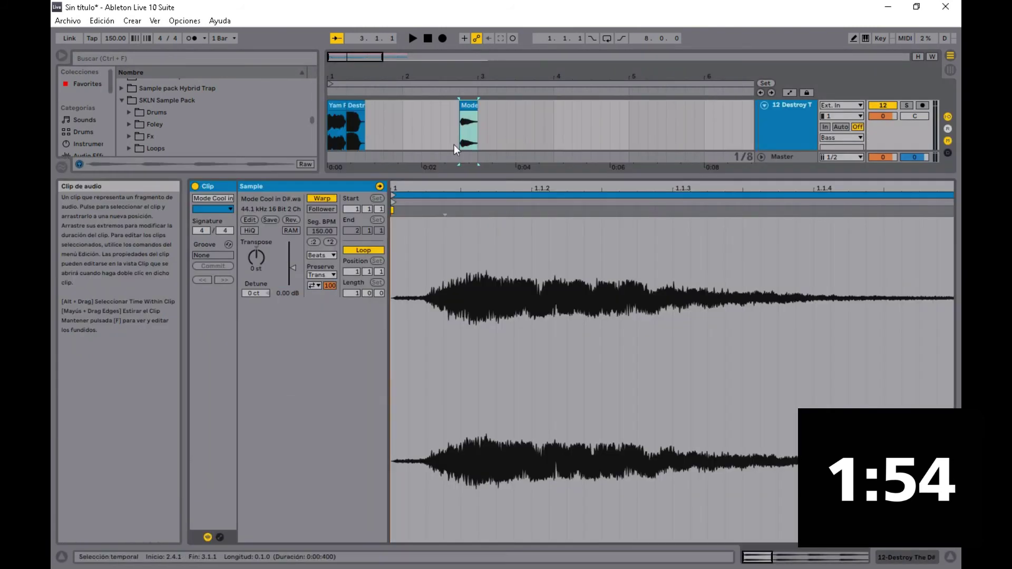
pyautogui.moveTo(289, 270); pyautogui.dragTo(289, 261)
pyautogui.press('space')
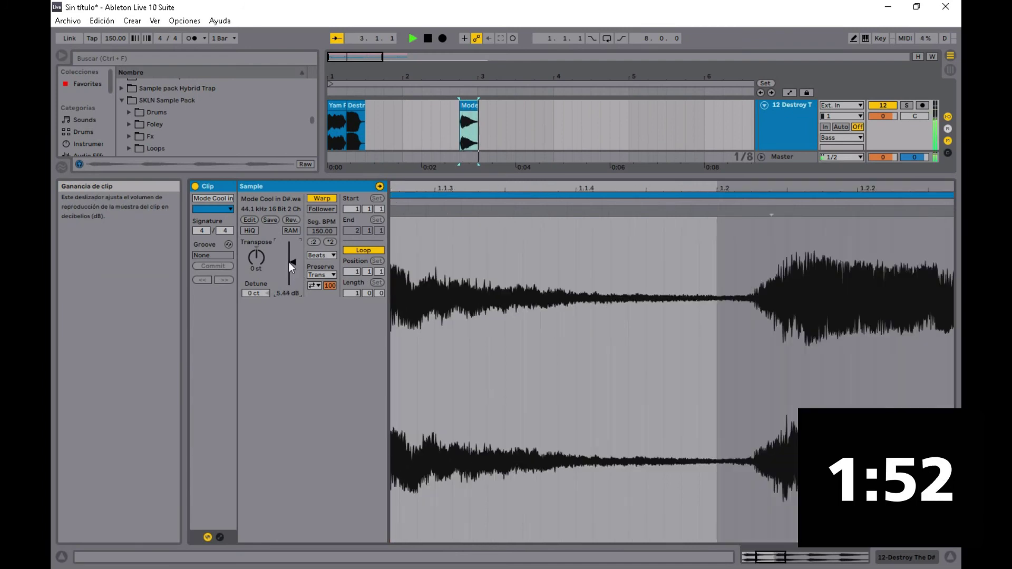
pyautogui.hotkey('shift', 'Tab')
# Play the arrangement from bar 1 up to beat 3 of bar 4 to check the Mode Cool fill
pyautogui.press('space')
pyautogui.press('space')
pyautogui.click(330, 248)
pyautogui.scroll(6, 369, 246)
pyautogui.scroll(-3, 404, 243)
pyautogui.scroll(2, 408, 238)
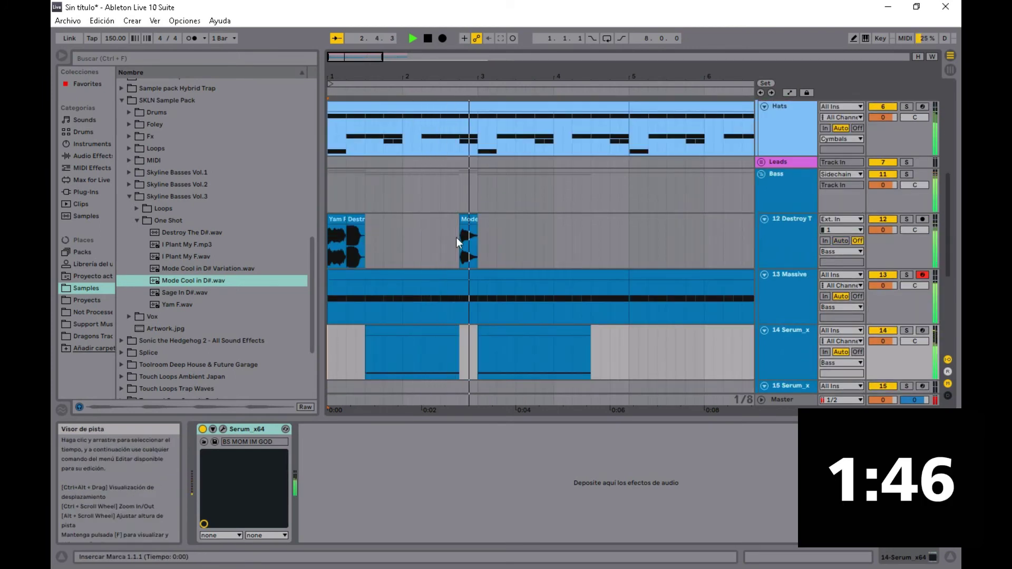
pyautogui.scroll(-2, 496, 260)
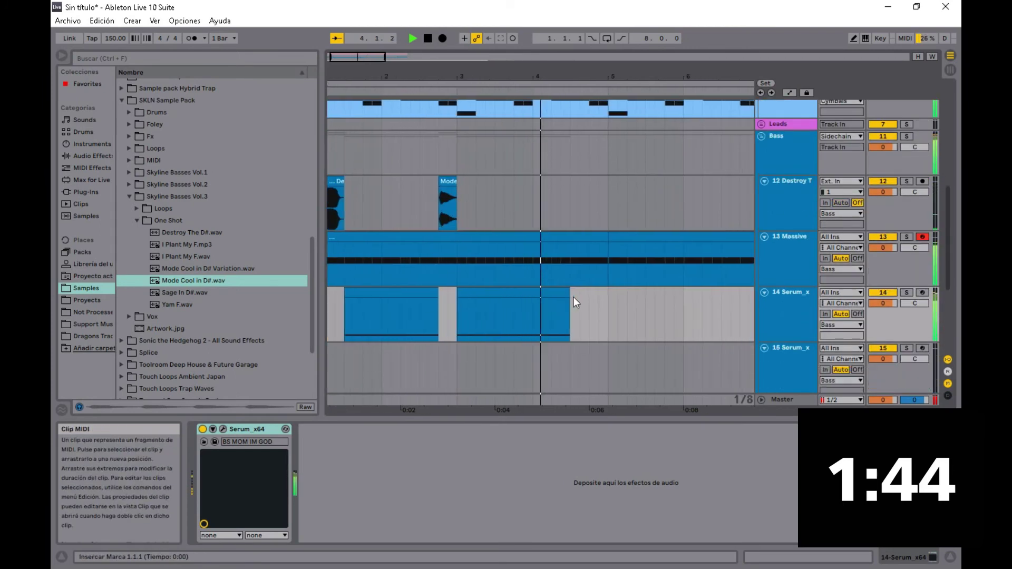
pyautogui.press('space')
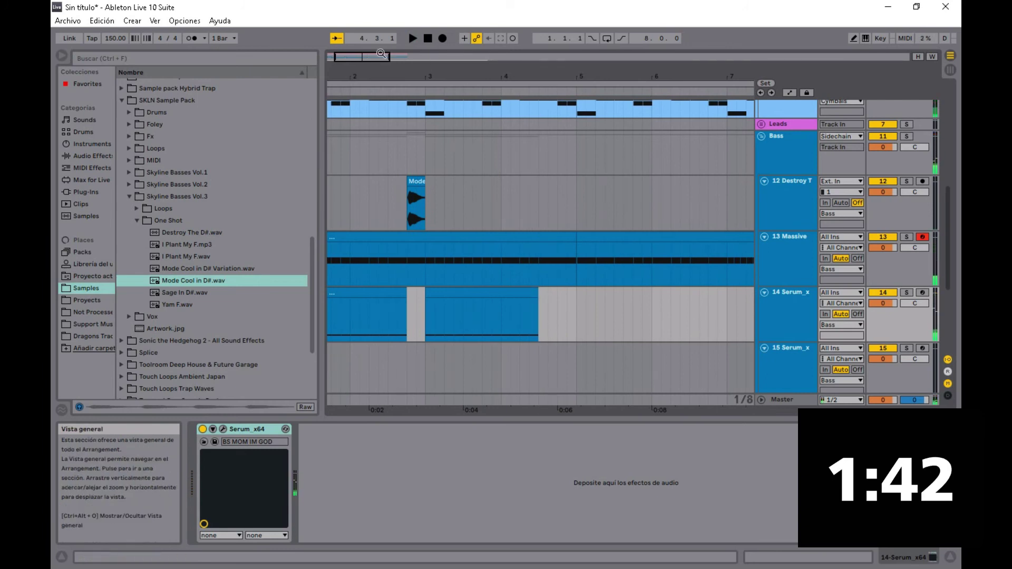
# Load the BS Lazerboi preset from the user SKLN Basses Vol.3 folder into Serum on track 15
pyautogui.moveTo(377, 57); pyautogui.dragTo(390, 85)
pyautogui.click(856, 346)
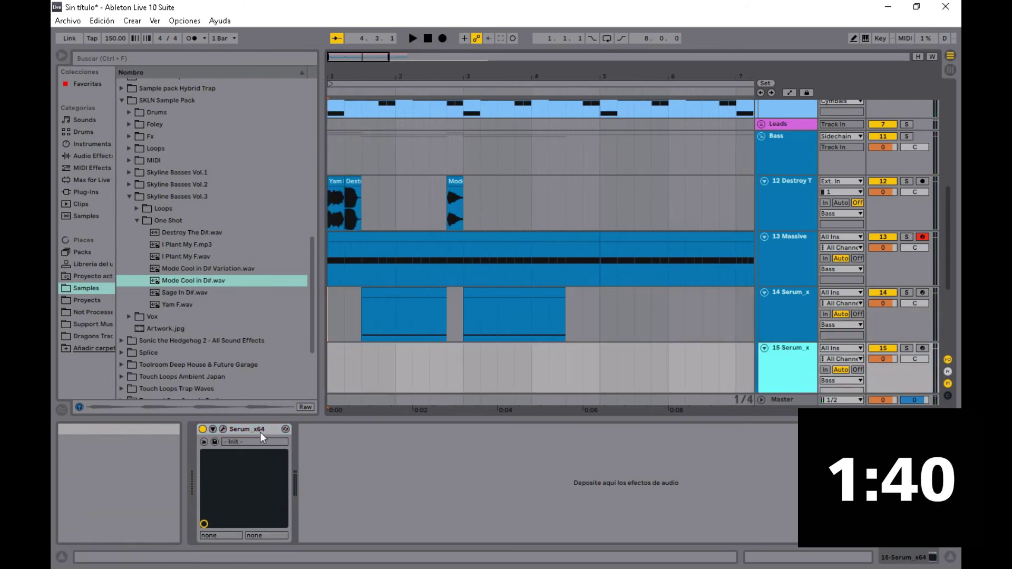
pyautogui.click(223, 429)
pyautogui.click(469, 84)
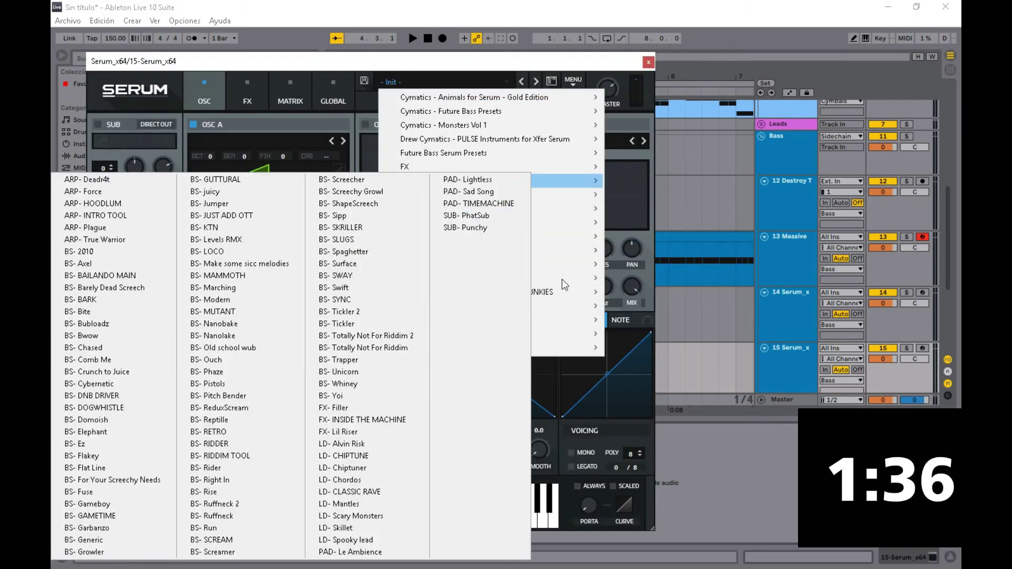
pyautogui.moveTo(527, 278)
pyautogui.moveTo(668, 258)
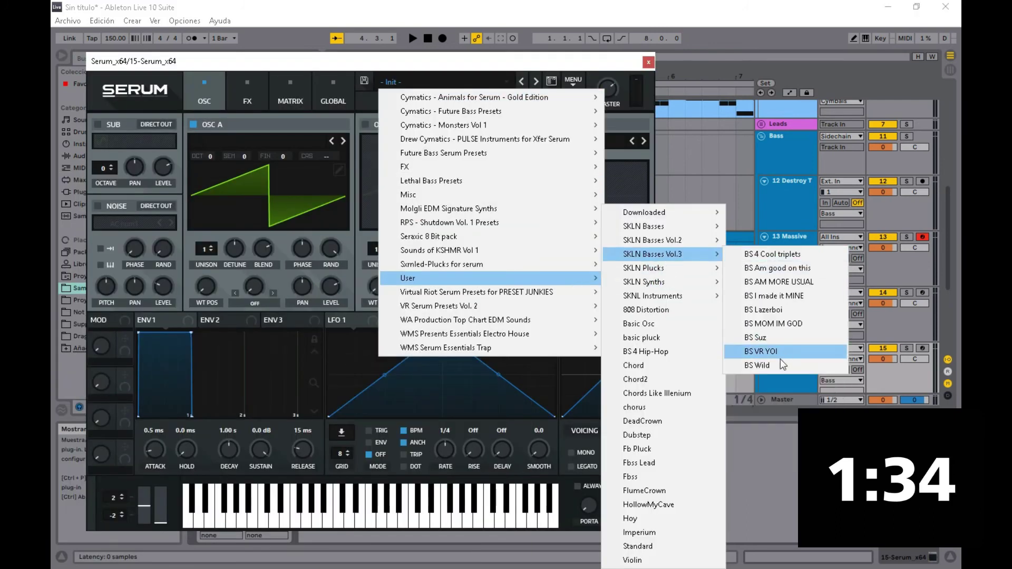
pyautogui.click(782, 311)
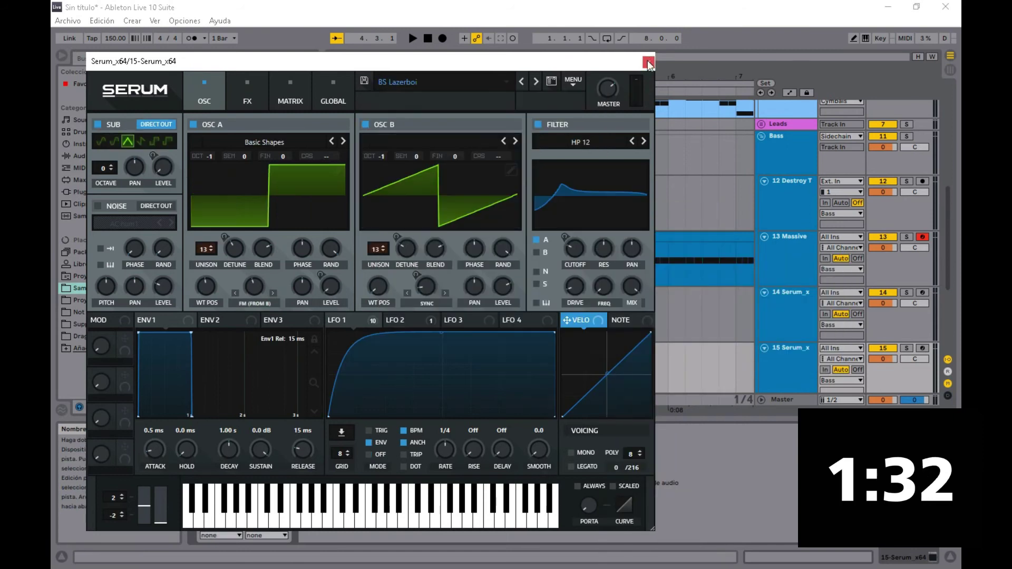
# Move the last two beats of bar 4 (4.3.1 to 5.1.1) from the track 14 clip down to track 15 and play them
pyautogui.click(647, 62)
pyautogui.scroll(-2, 597, 219)
pyautogui.moveTo(596, 209); pyautogui.dragTo(588, 311)
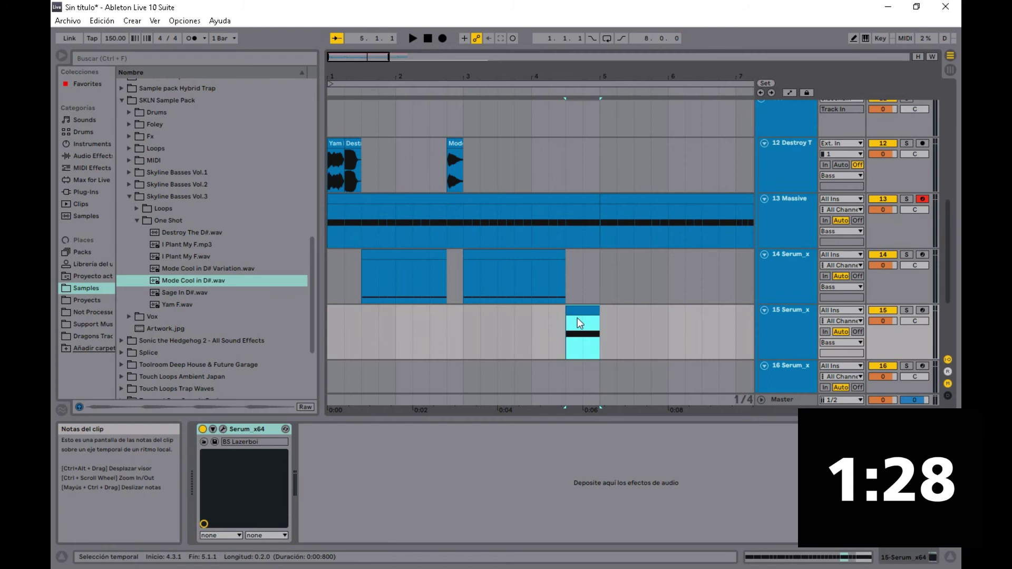
pyautogui.press('space')
pyautogui.press('space')
# Transpose the sustained D#3 note in the track 15 clip to a lower octave and play the result
pyautogui.doubleClick(546, 313)
pyautogui.hotkey('ctrl', 'a')
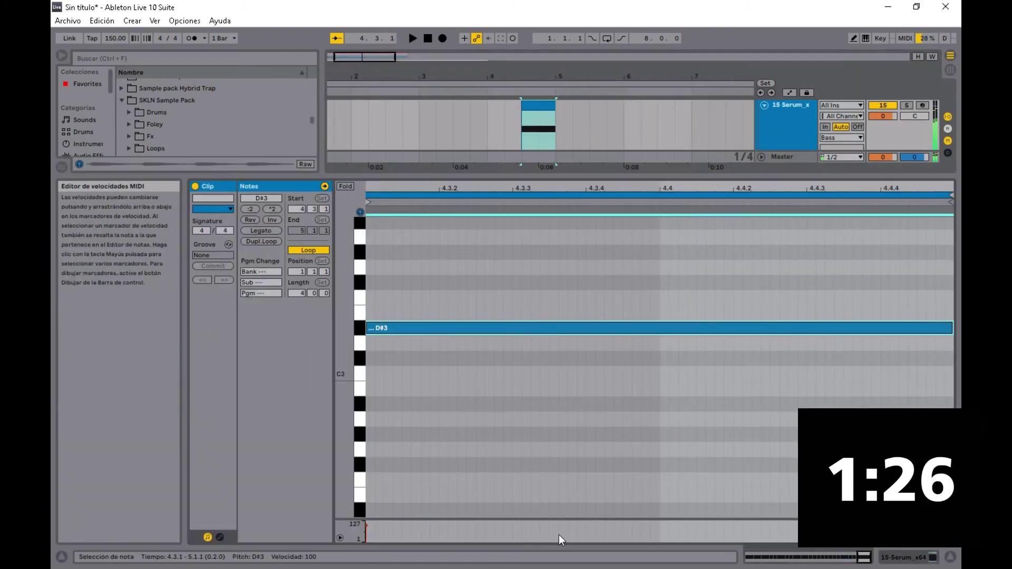
pyautogui.hotkey('shift', 'Down')
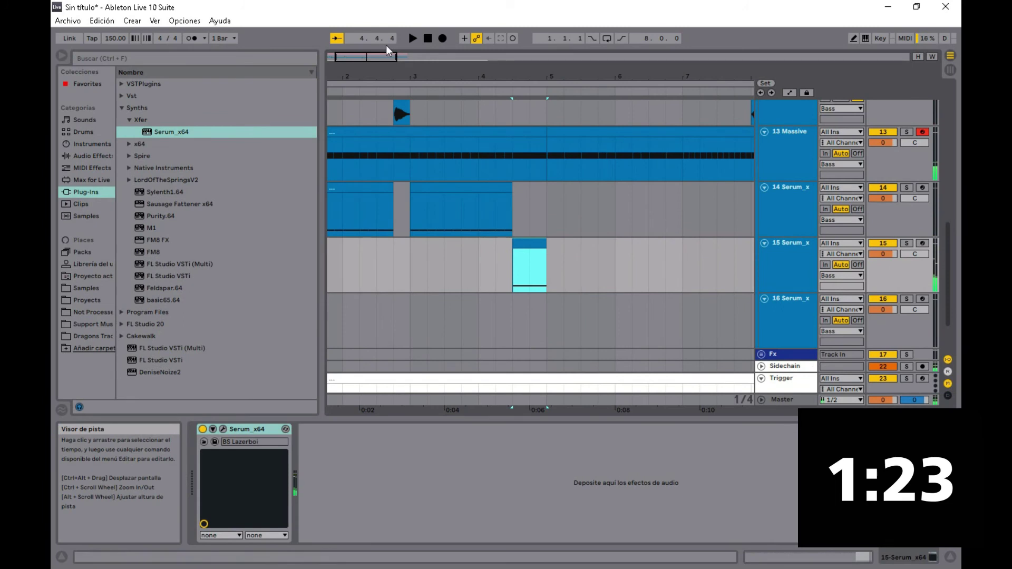
pyautogui.press('space')
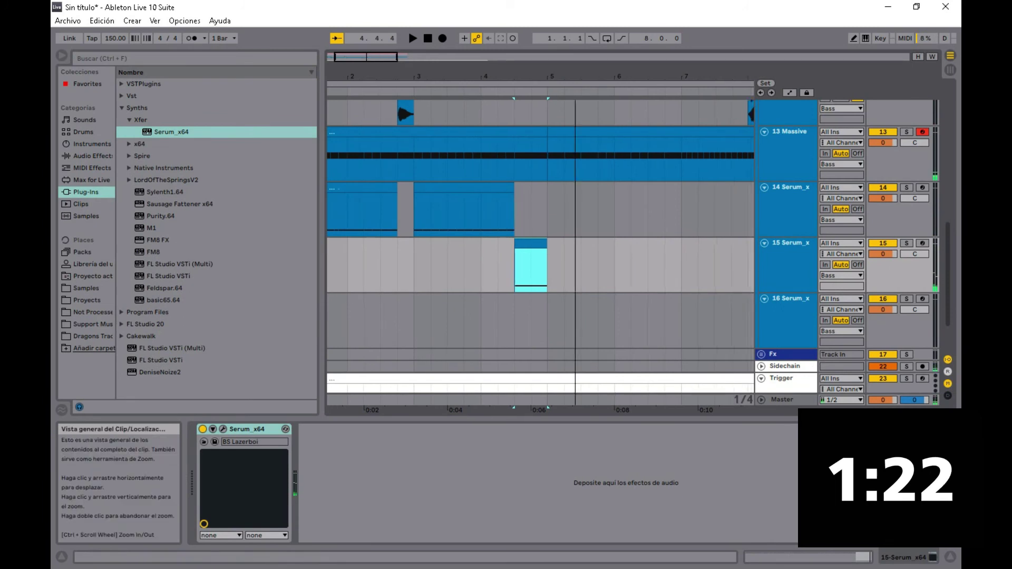
pyautogui.press('space')
# Duplicate bars 1 to 4 of Serum tracks 14 and 15 into bars 5 to 8
pyautogui.scroll(-3, 460, 173)
pyautogui.click(479, 195)
pyautogui.scroll(1, 464, 195)
pyautogui.press('space')
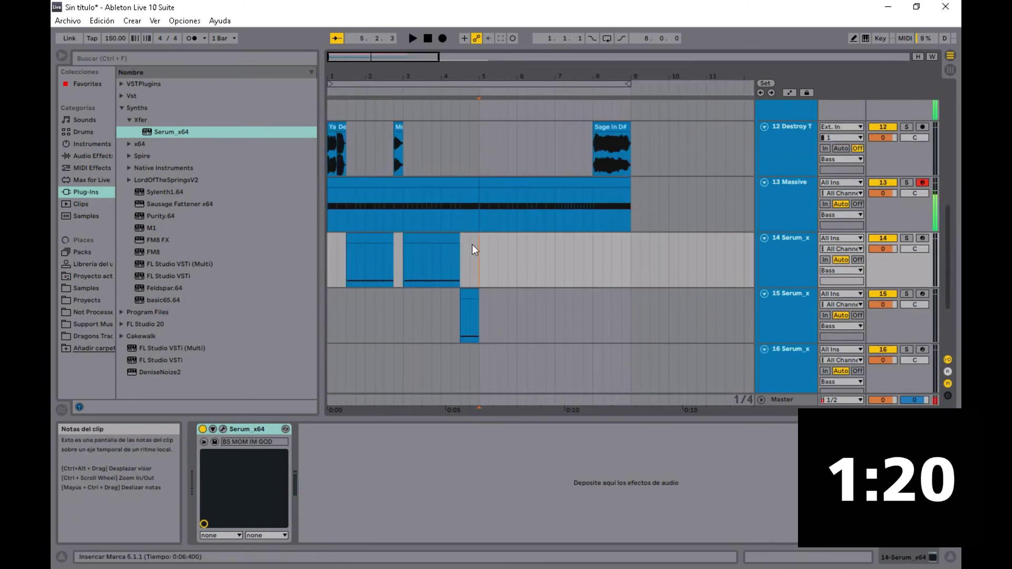
pyautogui.moveTo(477, 318); pyautogui.dragTo(294, 252)
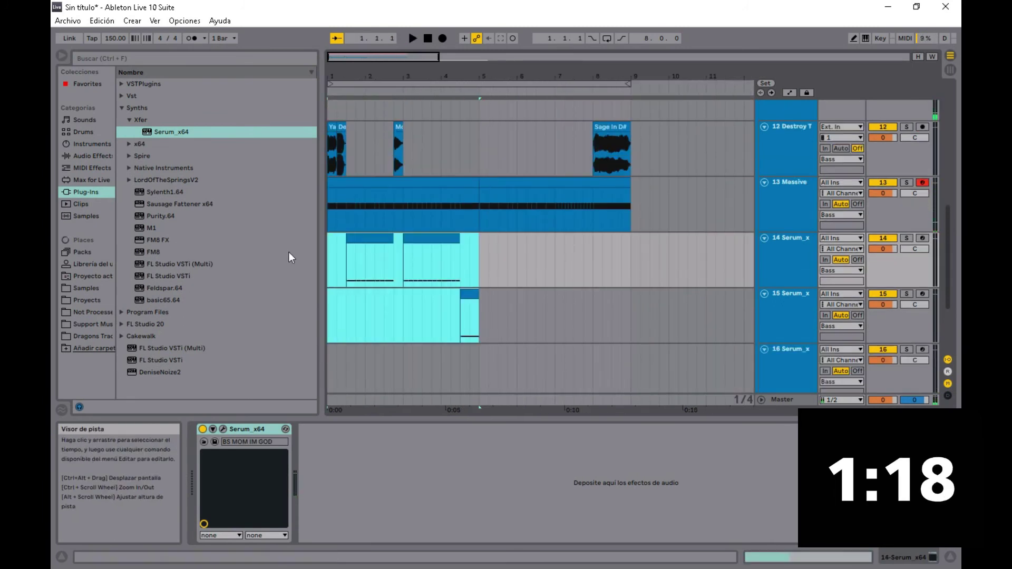
pyautogui.hotkey('ctrl', 'd')
# Duplicate the one-shot samples in bars 1 to 4 of track 12 into bars 5 to 8, and play from bar 5
pyautogui.moveTo(480, 151); pyautogui.dragTo(307, 149)
pyautogui.click(441, 153)
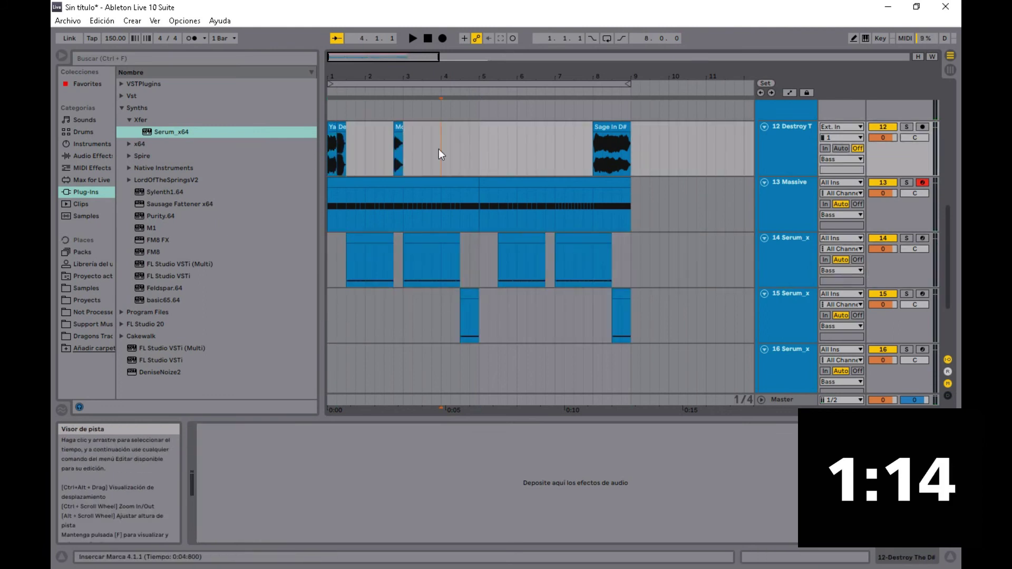
pyautogui.moveTo(479, 149); pyautogui.dragTo(289, 148)
pyautogui.hotkey('ctrl', 'd')
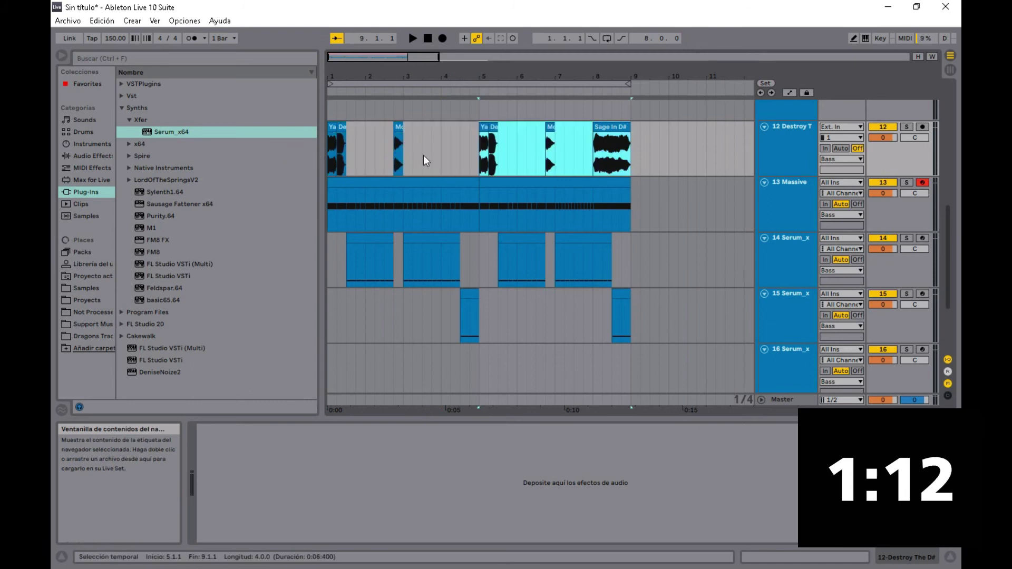
pyautogui.press('space')
pyautogui.scroll(1, 544, 197)
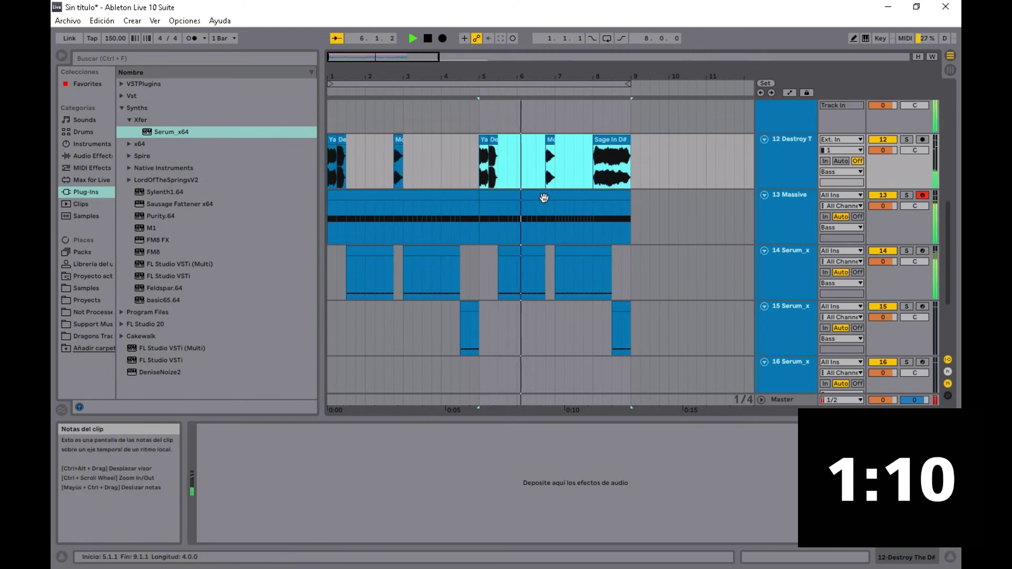
# Split the last track 14 clip at bar 8 and try its bar 7 notes in another octave, including D#2
pyautogui.click(569, 249)
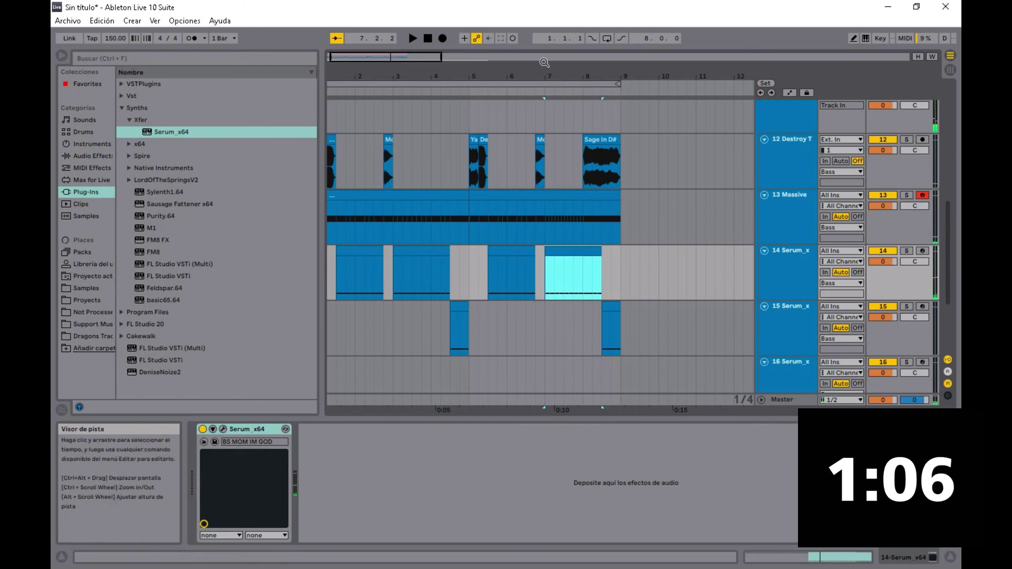
pyautogui.moveTo(522, 77); pyautogui.dragTo(425, 116)
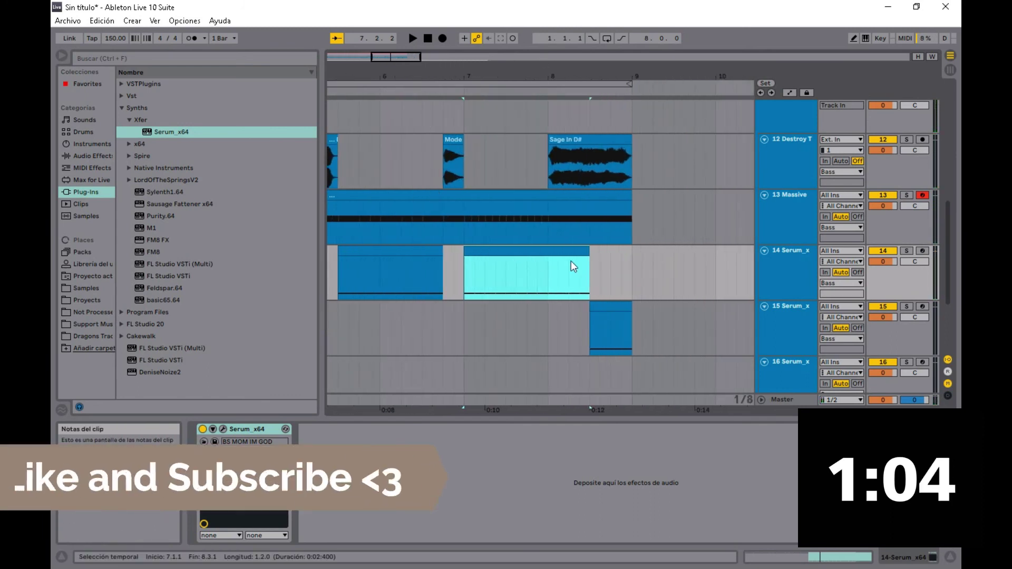
pyautogui.moveTo(545, 232)
pyautogui.mouseDown()
pyautogui.moveTo(469, 200)
pyautogui.moveTo(478, 264)
pyautogui.mouseUp()
pyautogui.click(467, 274)
pyautogui.press('space')
pyautogui.doubleClick(523, 252)
pyautogui.moveTo(384, 267); pyautogui.dragTo(952, 417)
pyautogui.hotkey('shift', 'Down')
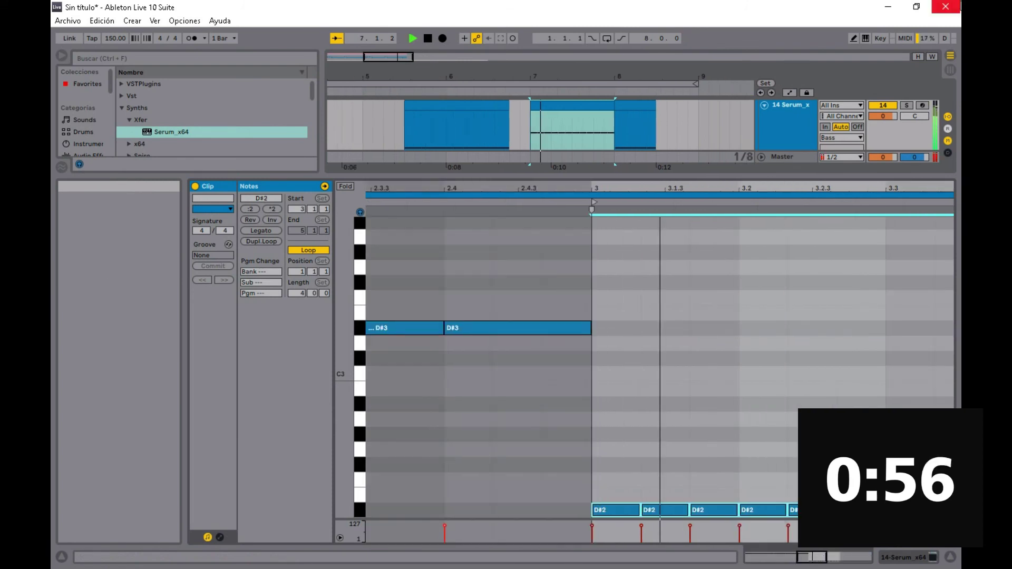
pyautogui.hotkey('shift', 'Up')
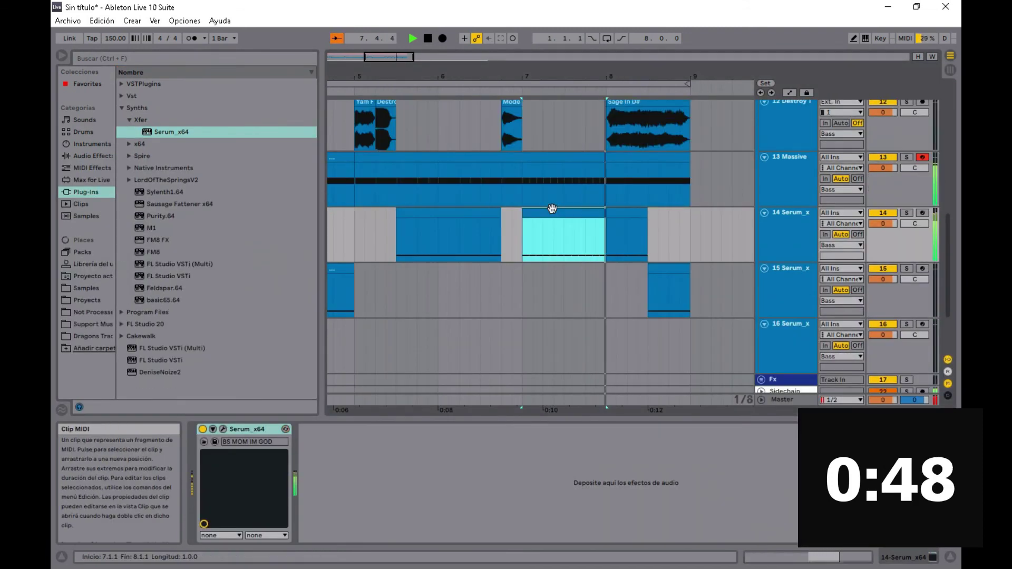
# Stop playback and delete the Serum clips in bar 8 on tracks 14 and 15
pyautogui.press('space')
pyautogui.scroll(1, 612, 184)
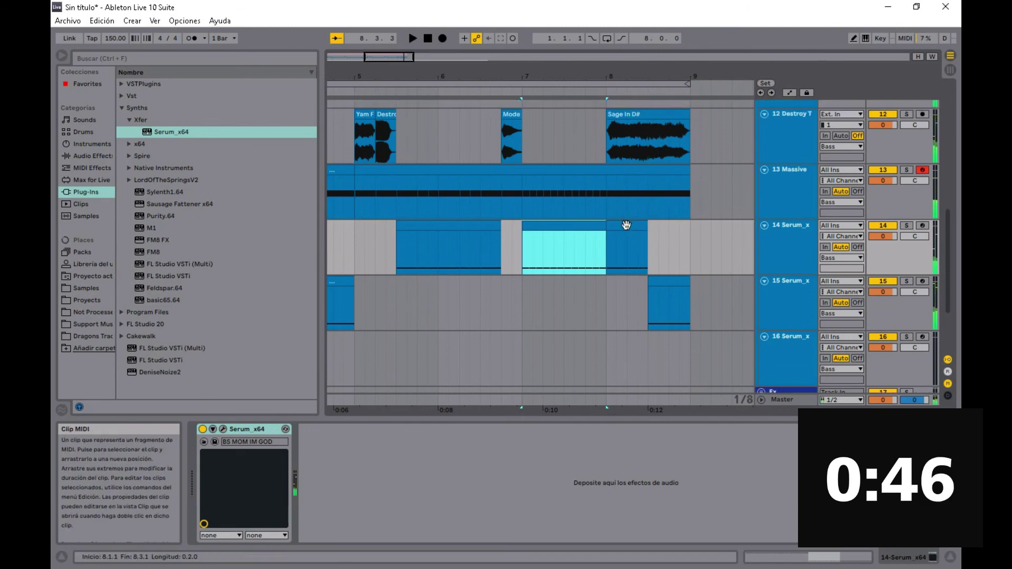
pyautogui.click(626, 226)
pyautogui.keyDown('shift'); pyautogui.click(662, 279); pyautogui.keyUp('shift')
pyautogui.press('Delete')
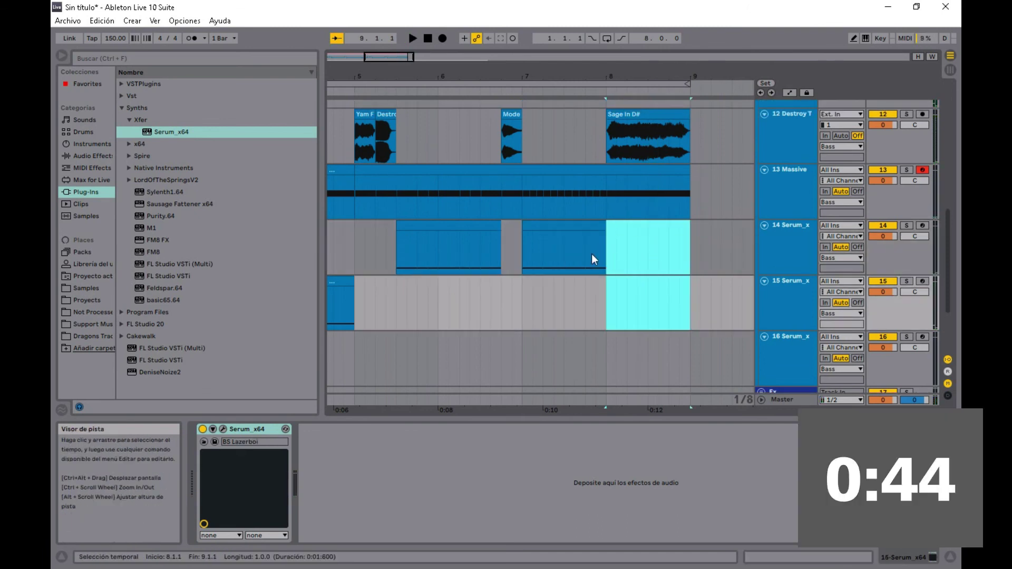
# Play the arrangement from bar 1 to check the bass balance against the drums
pyautogui.click(592, 255)
pyautogui.moveTo(386, 60); pyautogui.dragTo(361, 59)
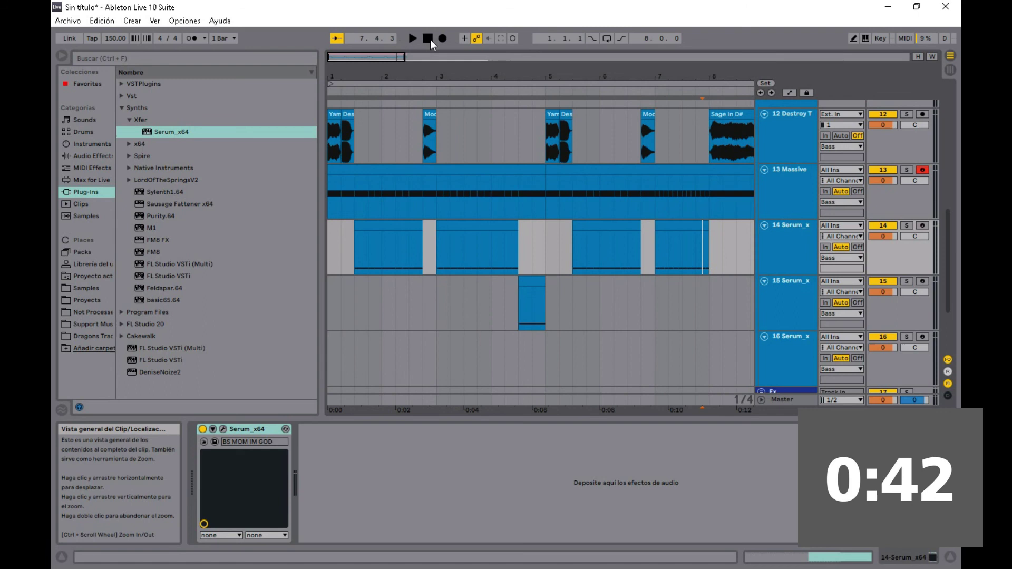
pyautogui.click(430, 39)
pyautogui.press('space')
pyautogui.scroll(3, 443, 218)
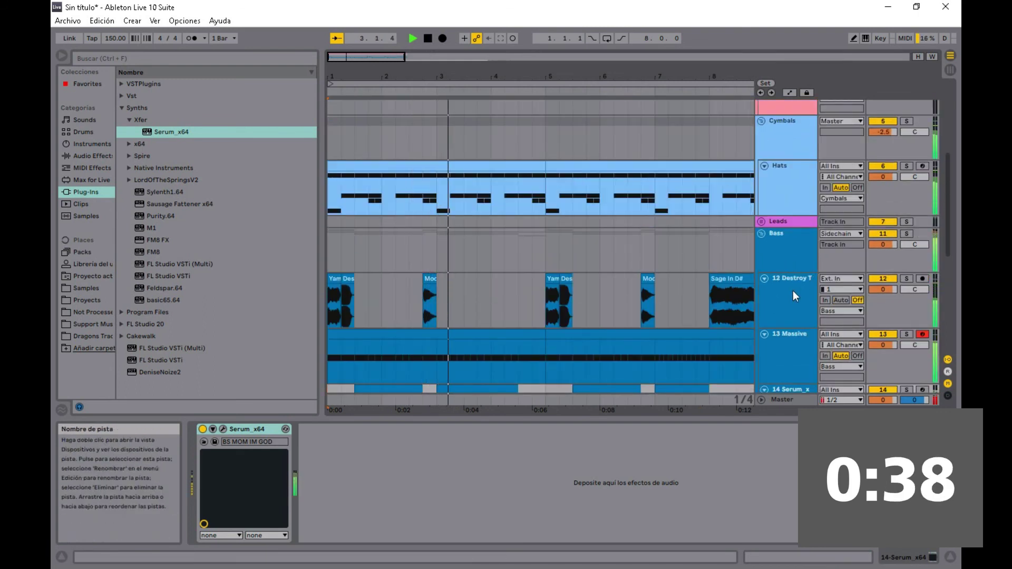
# Lower the 13 Massive track volume to -11.7 dB and replay the arrangement from bar 1
pyautogui.scroll(-3, 793, 293)
pyautogui.press('space')
pyautogui.moveTo(884, 269); pyautogui.dragTo(884, 284)
pyautogui.press('space')
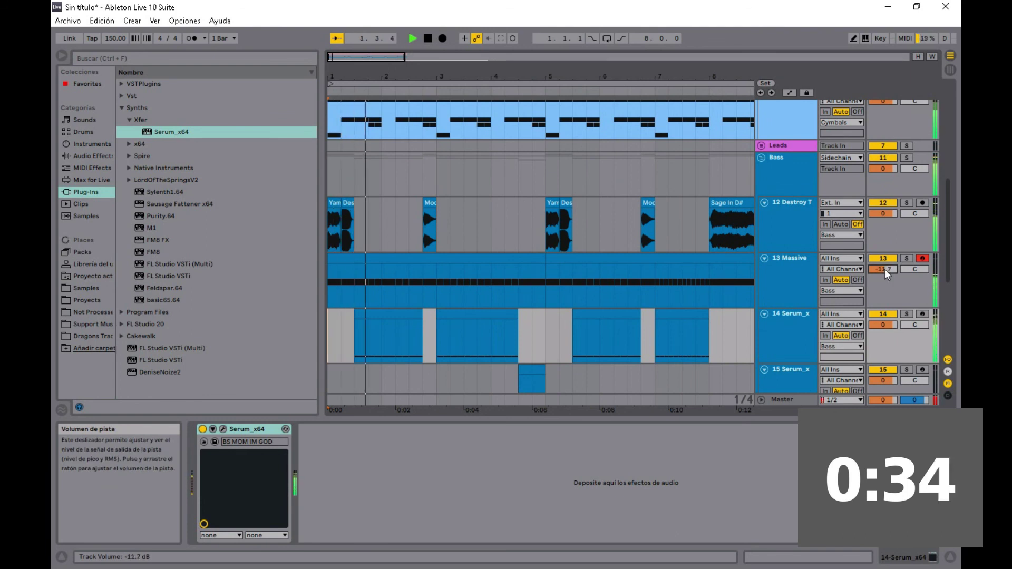
pyautogui.scroll(-4, 491, 249)
pyautogui.scroll(3, 483, 194)
# Delete the D#1 note at 3.2.3 from the track 14 Serum clip that starts at bar 3
pyautogui.click(477, 245)
pyautogui.press('space')
pyautogui.doubleClick(475, 249)
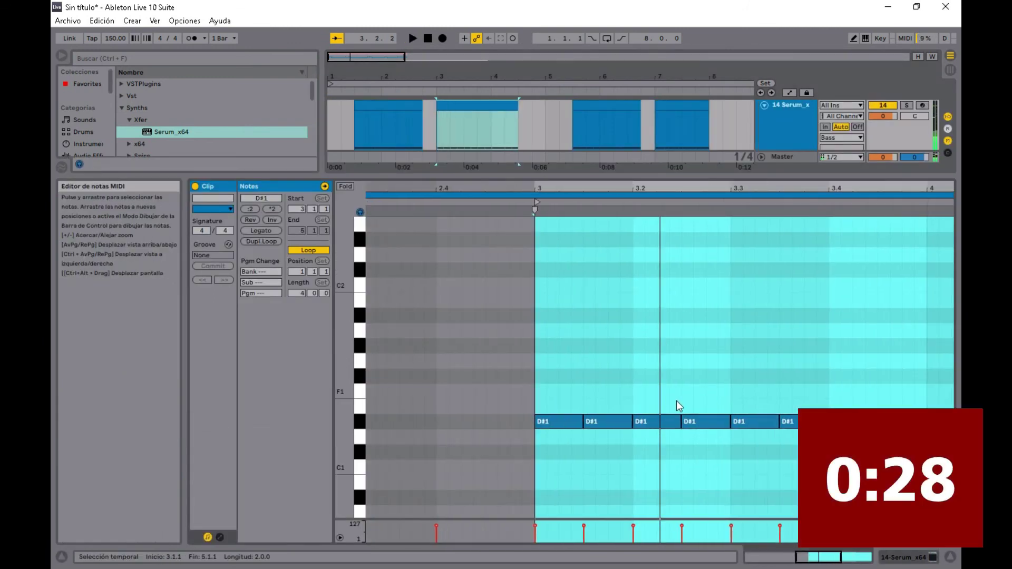
pyautogui.click(689, 422)
pyautogui.press('Delete')
# Play the arrangement from bar 3 into bar 8 to check the edited bass pattern
pyautogui.press('space')
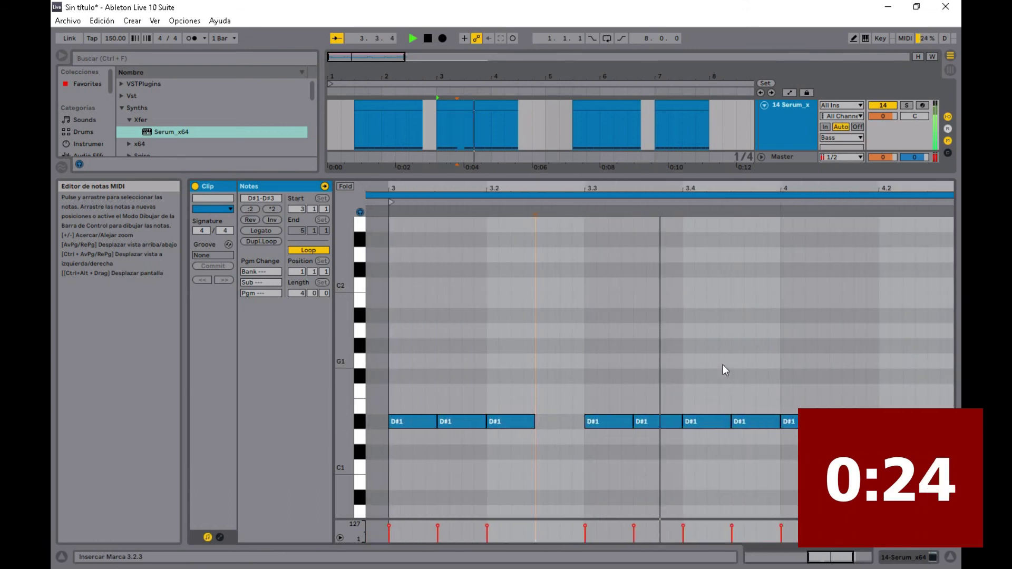
pyautogui.hotkey('shift', 'Tab')
pyautogui.scroll(3, 493, 219)
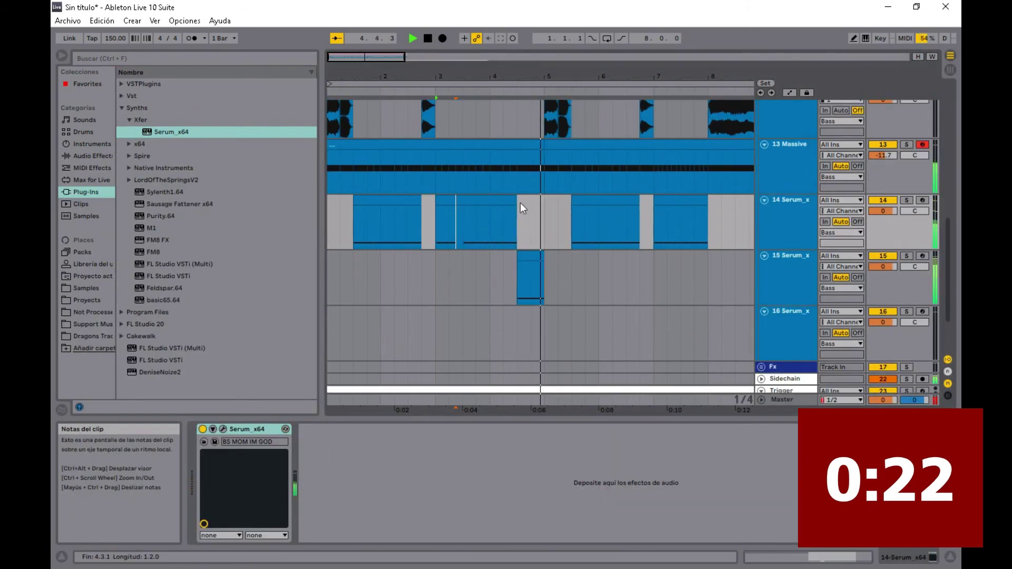
pyautogui.scroll(2, 549, 221)
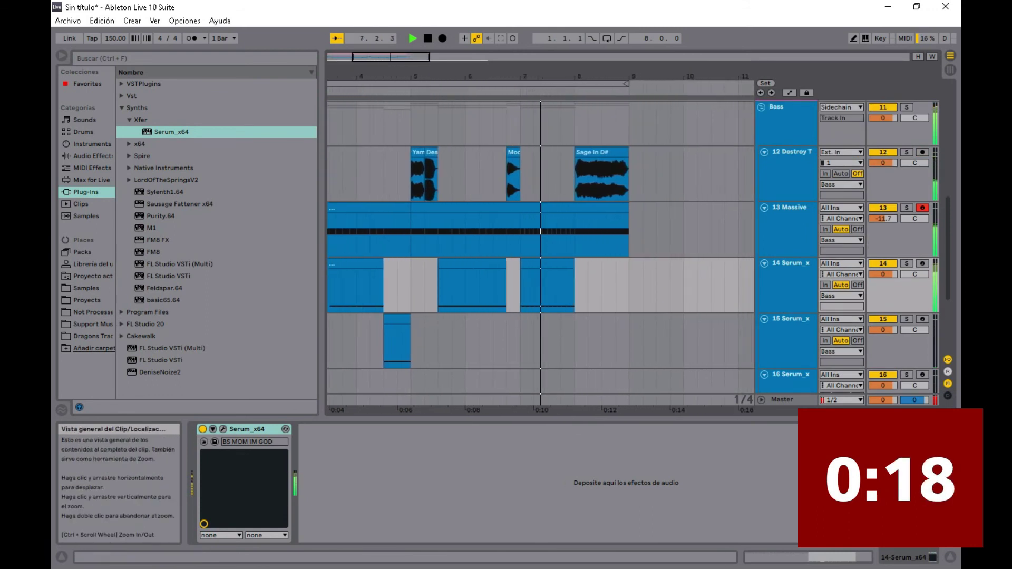
pyautogui.moveTo(426, 76); pyautogui.dragTo(426, 26)
pyautogui.scroll(3, 465, 201)
pyautogui.scroll(5, 459, 187)
# Stop playback and trim the end of the Snare clip back to the start of bar 8
pyautogui.press('space')
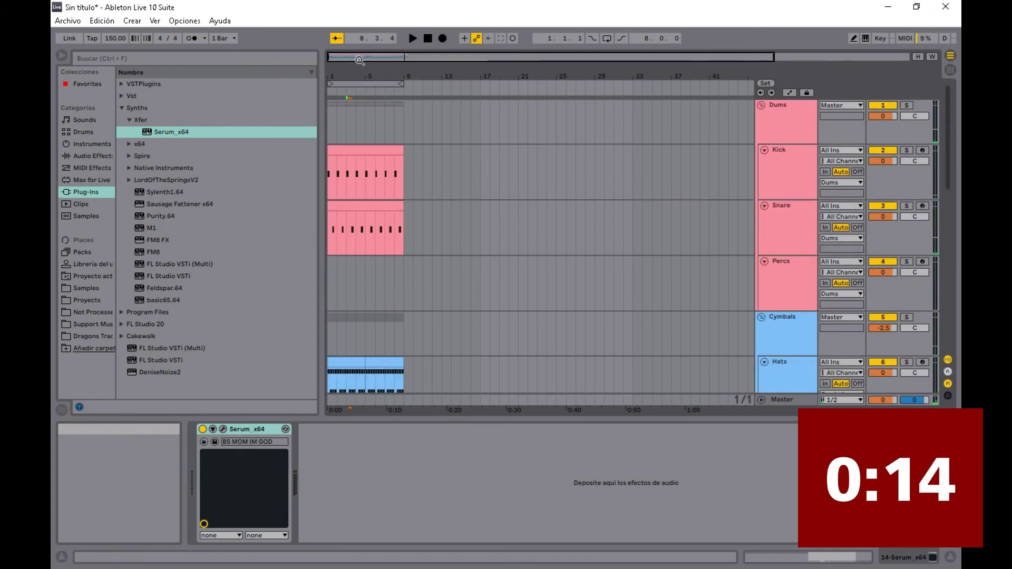
pyautogui.moveTo(360, 60); pyautogui.dragTo(370, 132)
pyautogui.moveTo(488, 209); pyautogui.dragTo(463, 210)
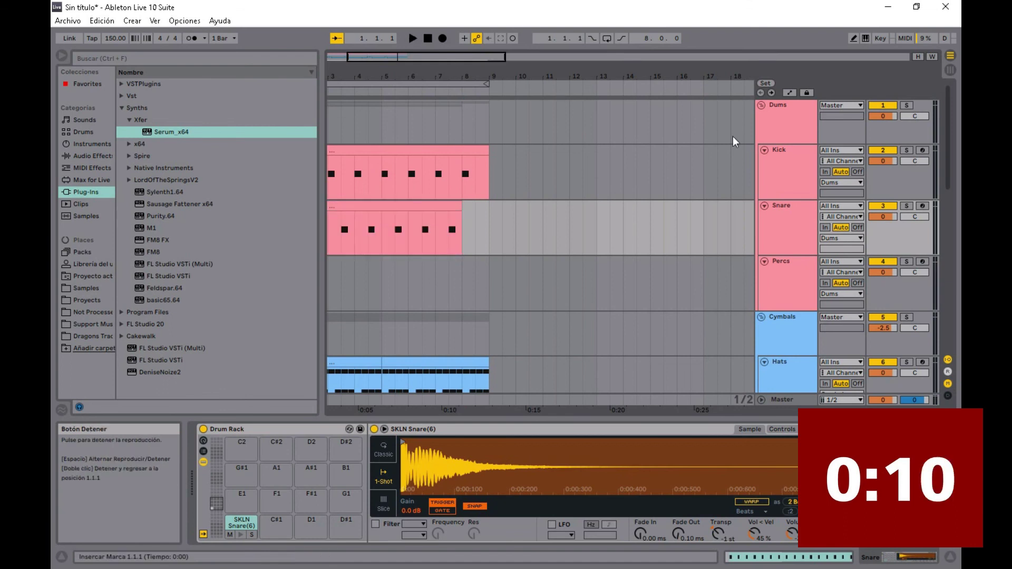
# Collapse the Dums, Cymbals and Bass track groups in the arrangement
pyautogui.click(770, 122)
pyautogui.press('Left')
pyautogui.click(777, 127)
pyautogui.press('Left')
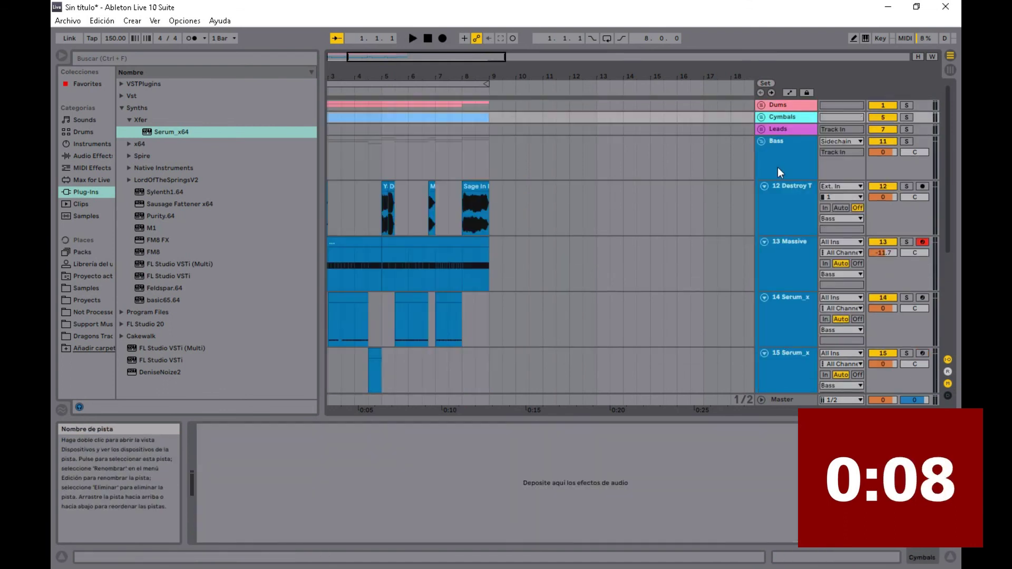
pyautogui.click(777, 167)
pyautogui.press('Left')
# Trim the Trigger clip to end at the start of bar 9 and return the playback position to bar 1
pyautogui.moveTo(701, 175); pyautogui.dragTo(489, 175)
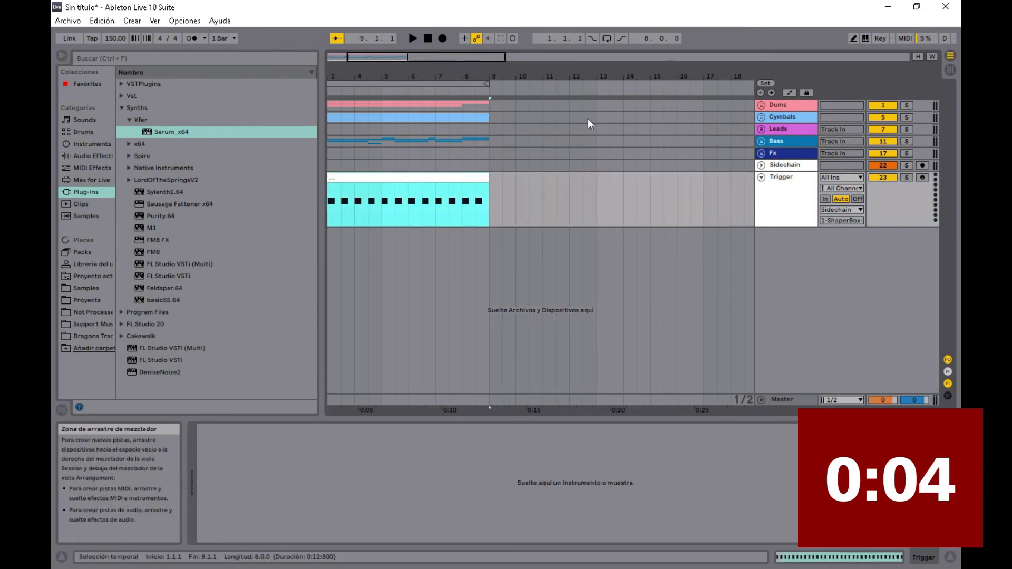
pyautogui.click(427, 38)
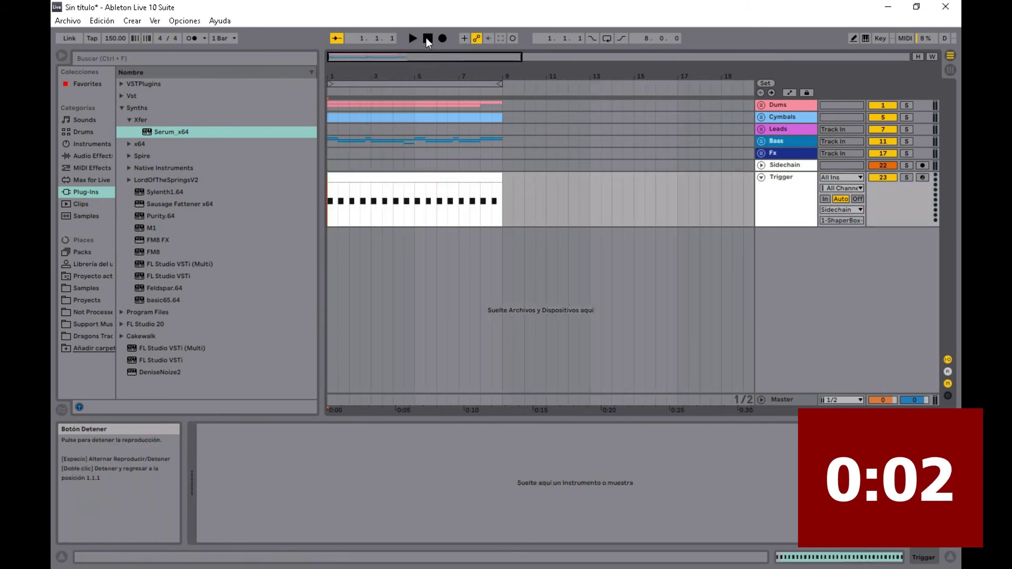